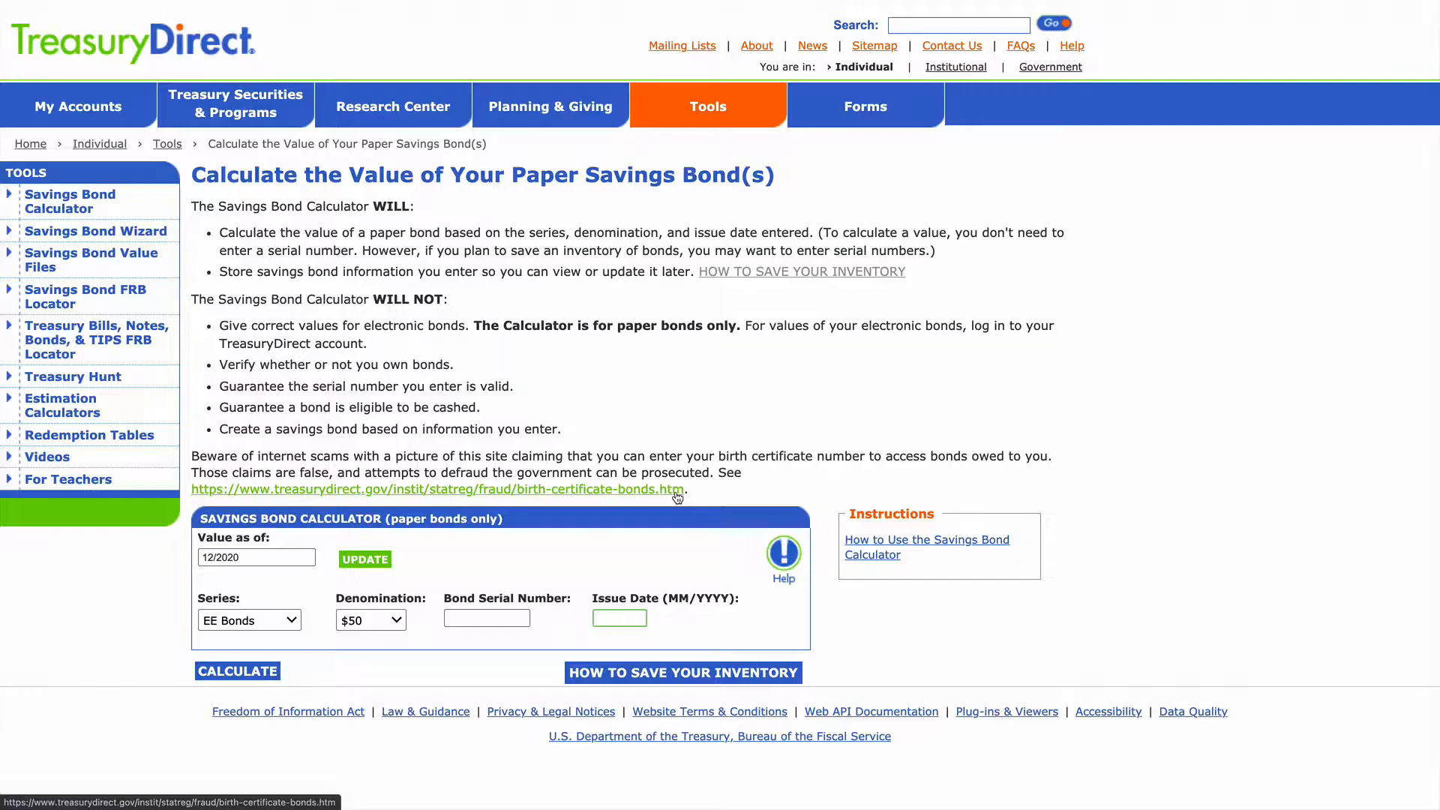
Step: Calculate the 12/2020 value of a $100 EE bond with issue date 12/1993
click(362, 629)
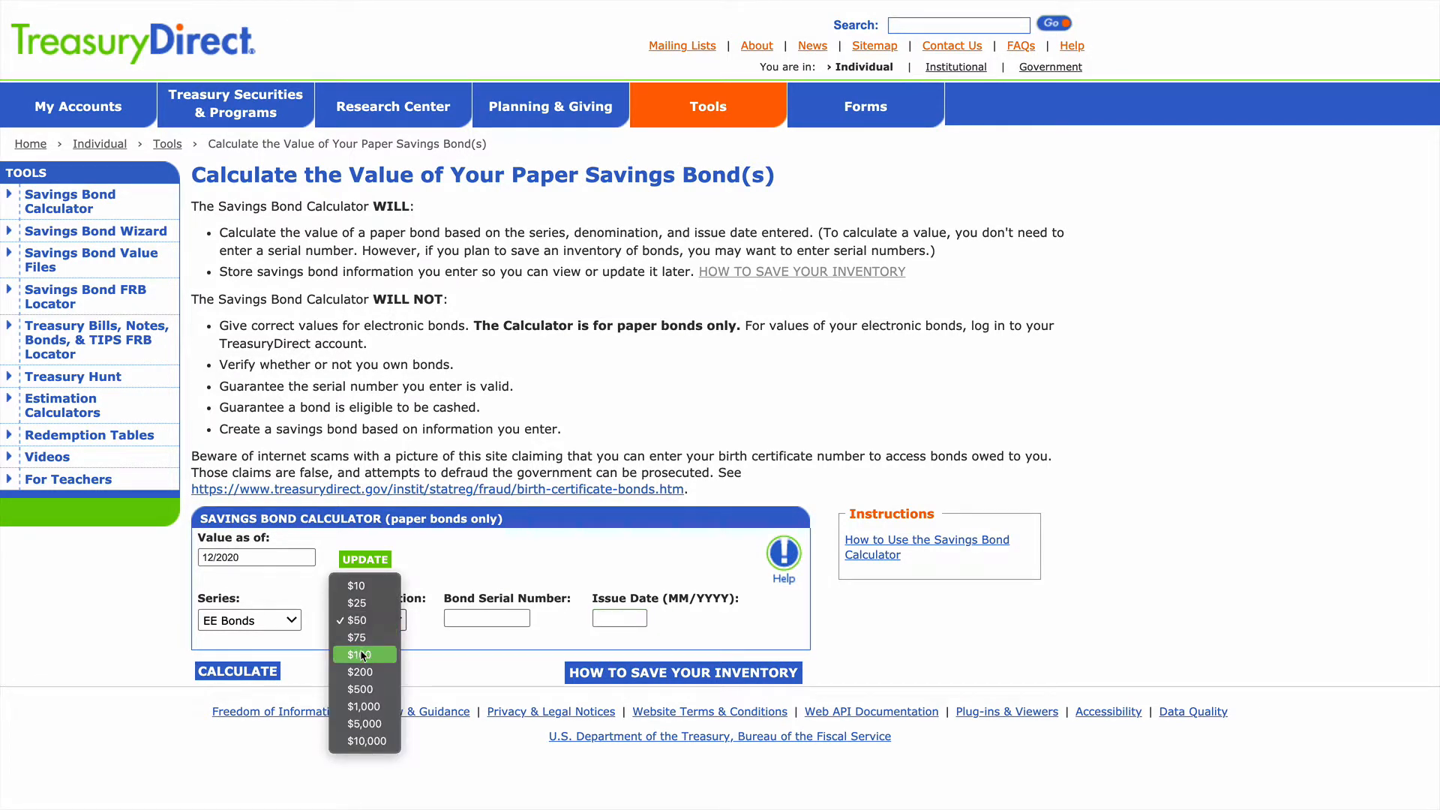
click(359, 654)
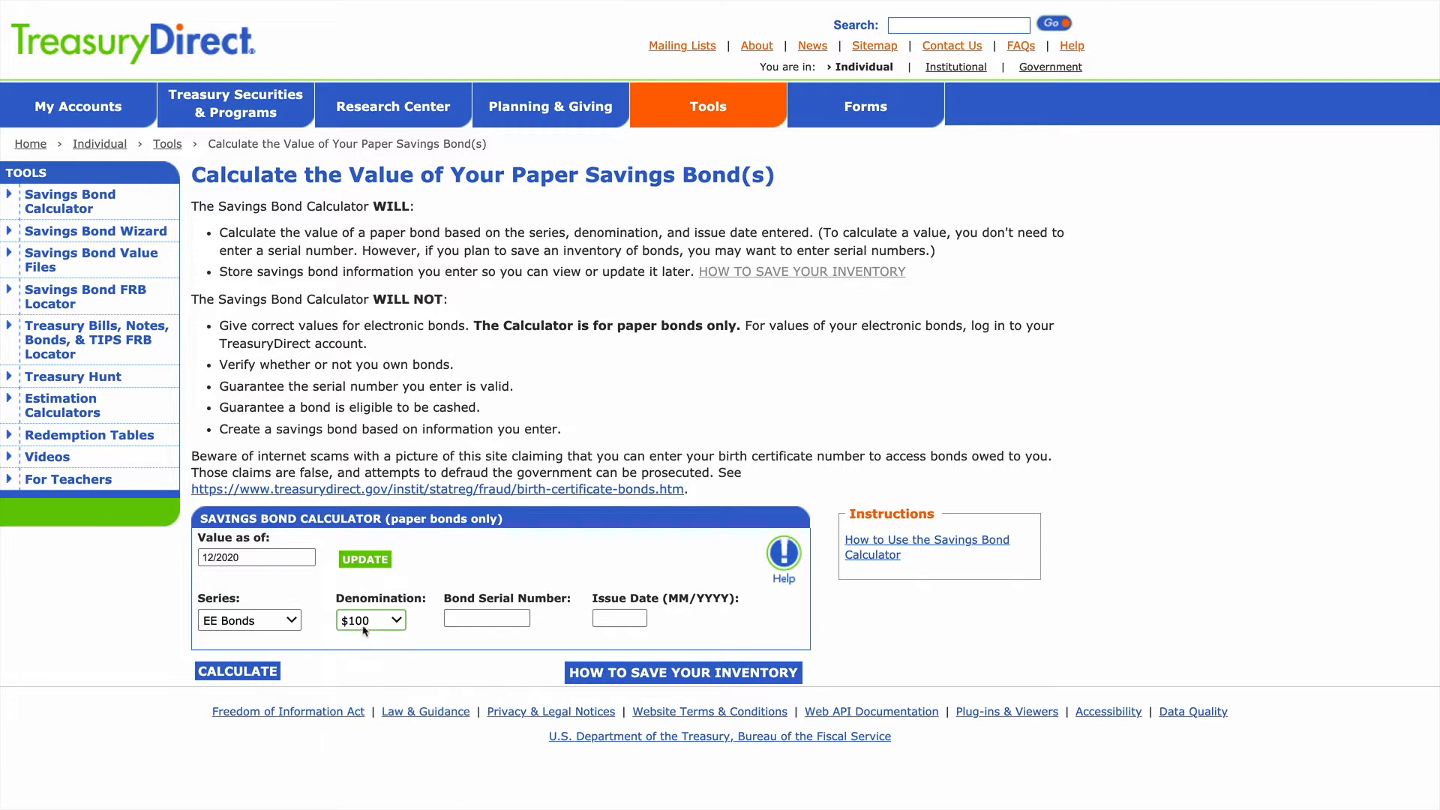
click(612, 620)
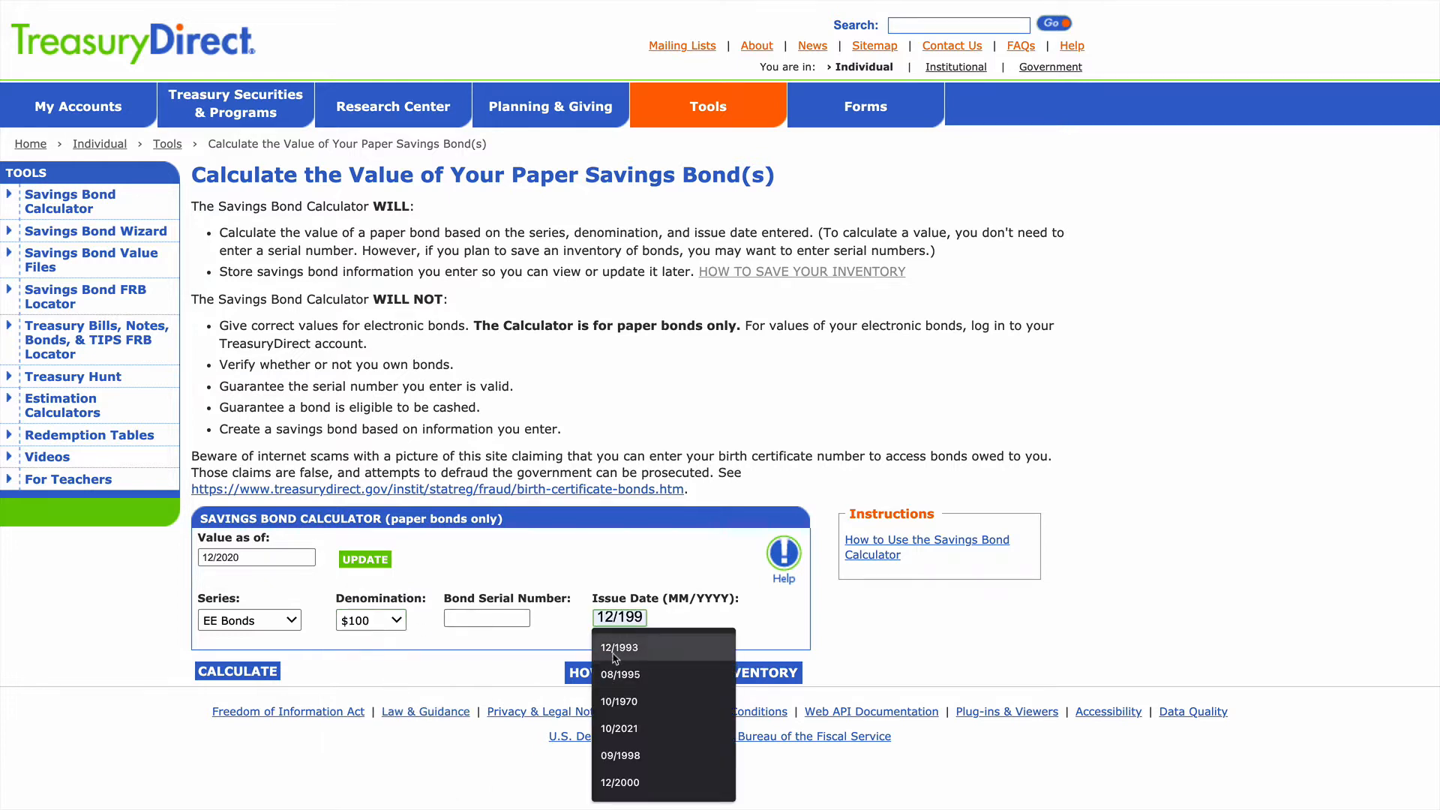
click(615, 649)
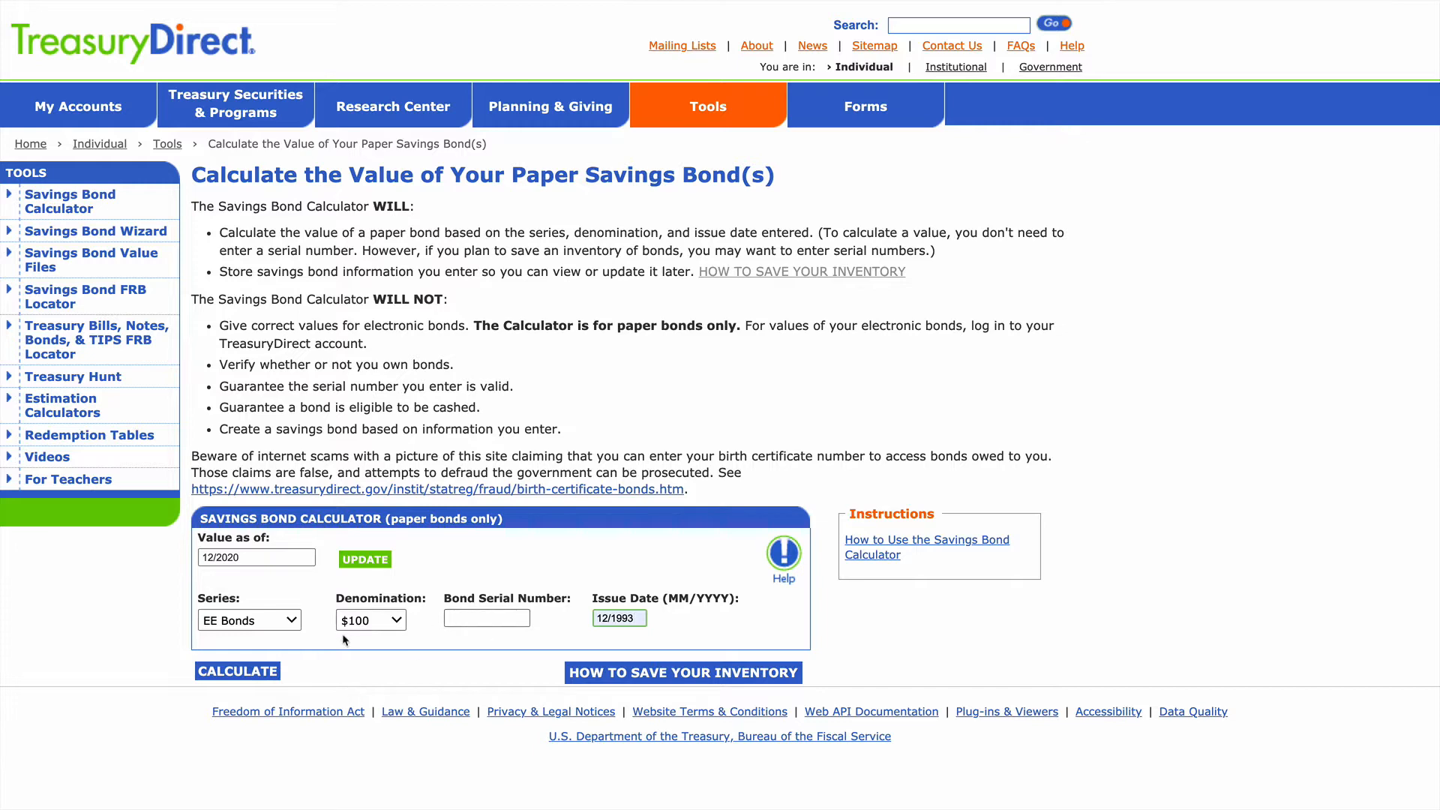
click(229, 674)
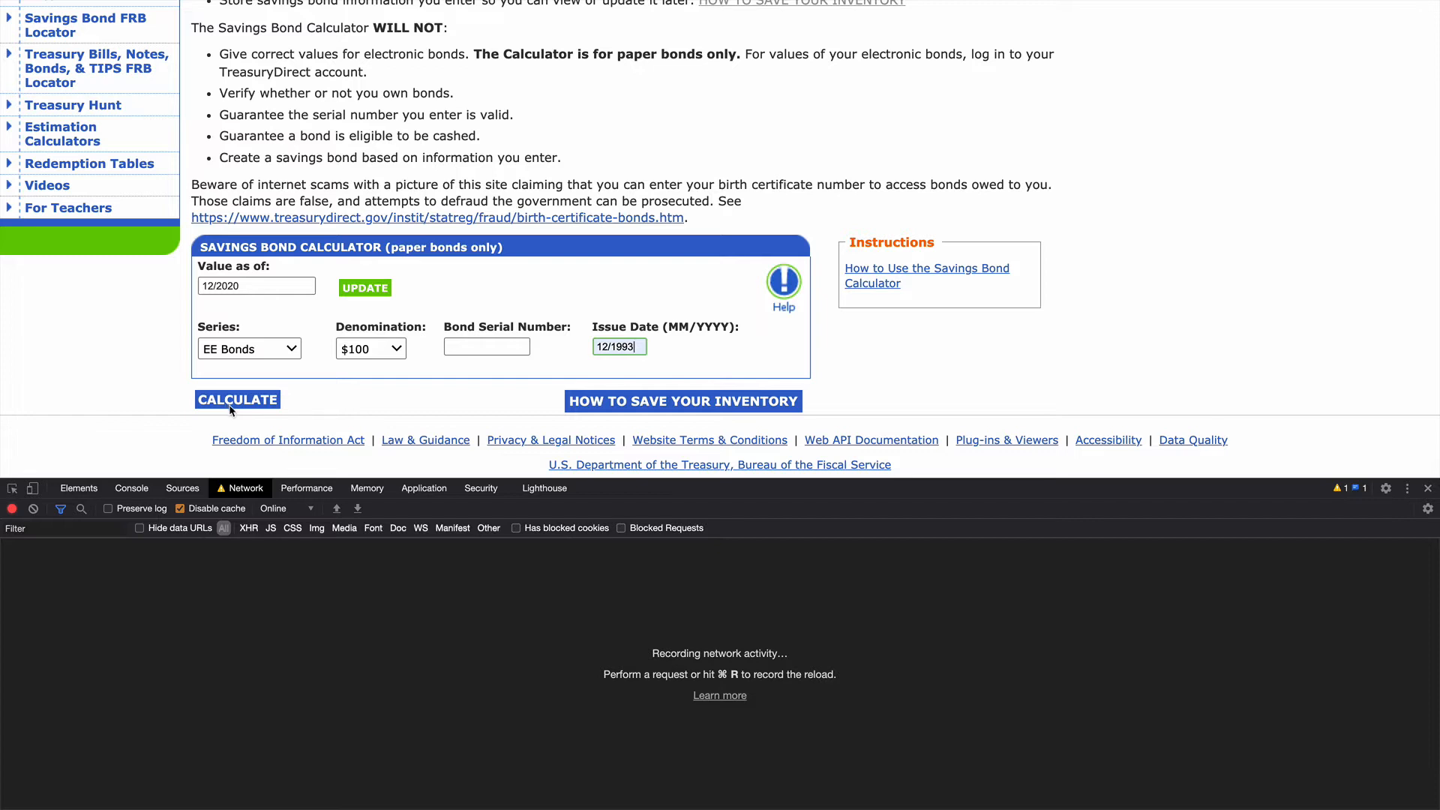
Step: Rerun the bond calculation with network recording on and examine the SBCPrice request's headers and form data
click(257, 405)
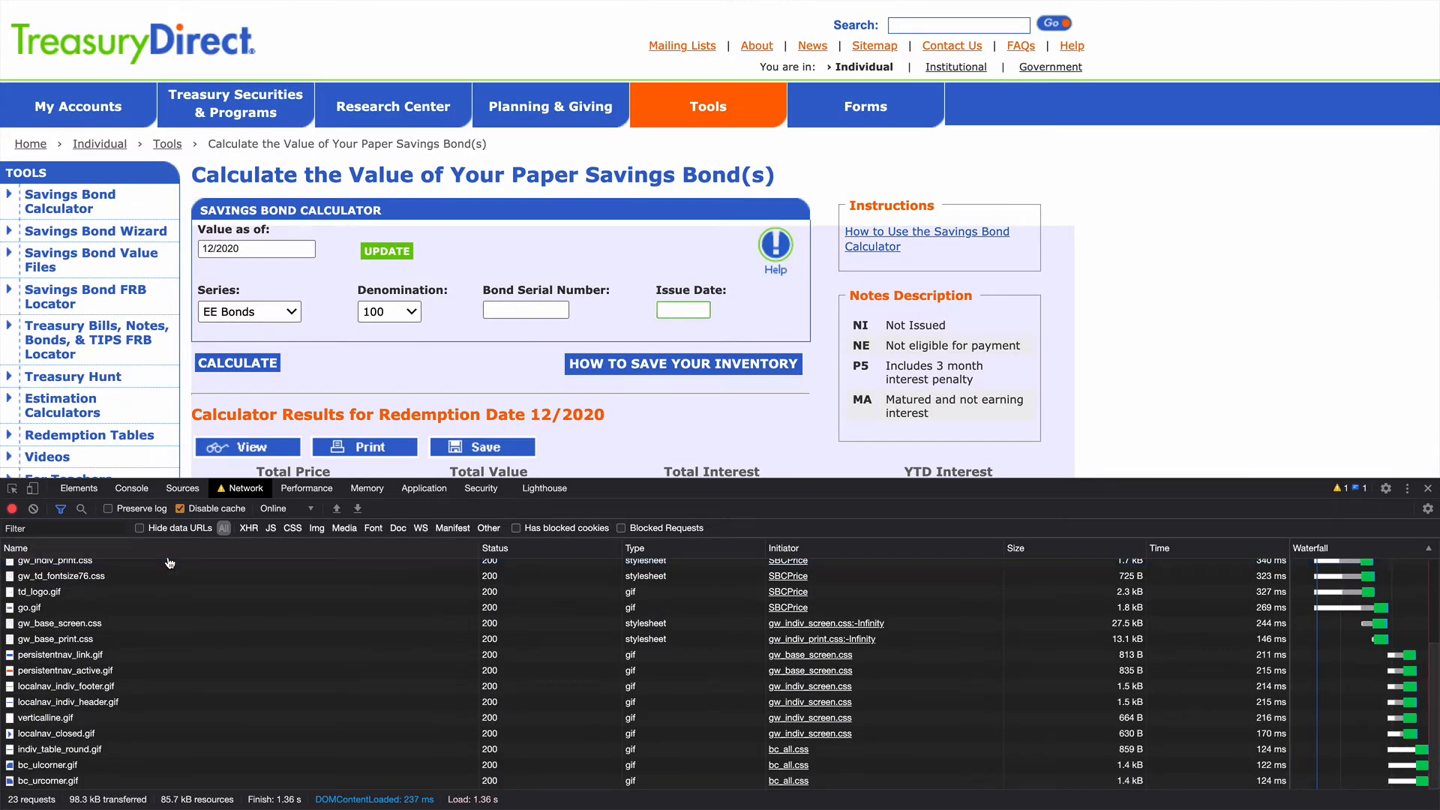
scroll(170, 563, up, 3)
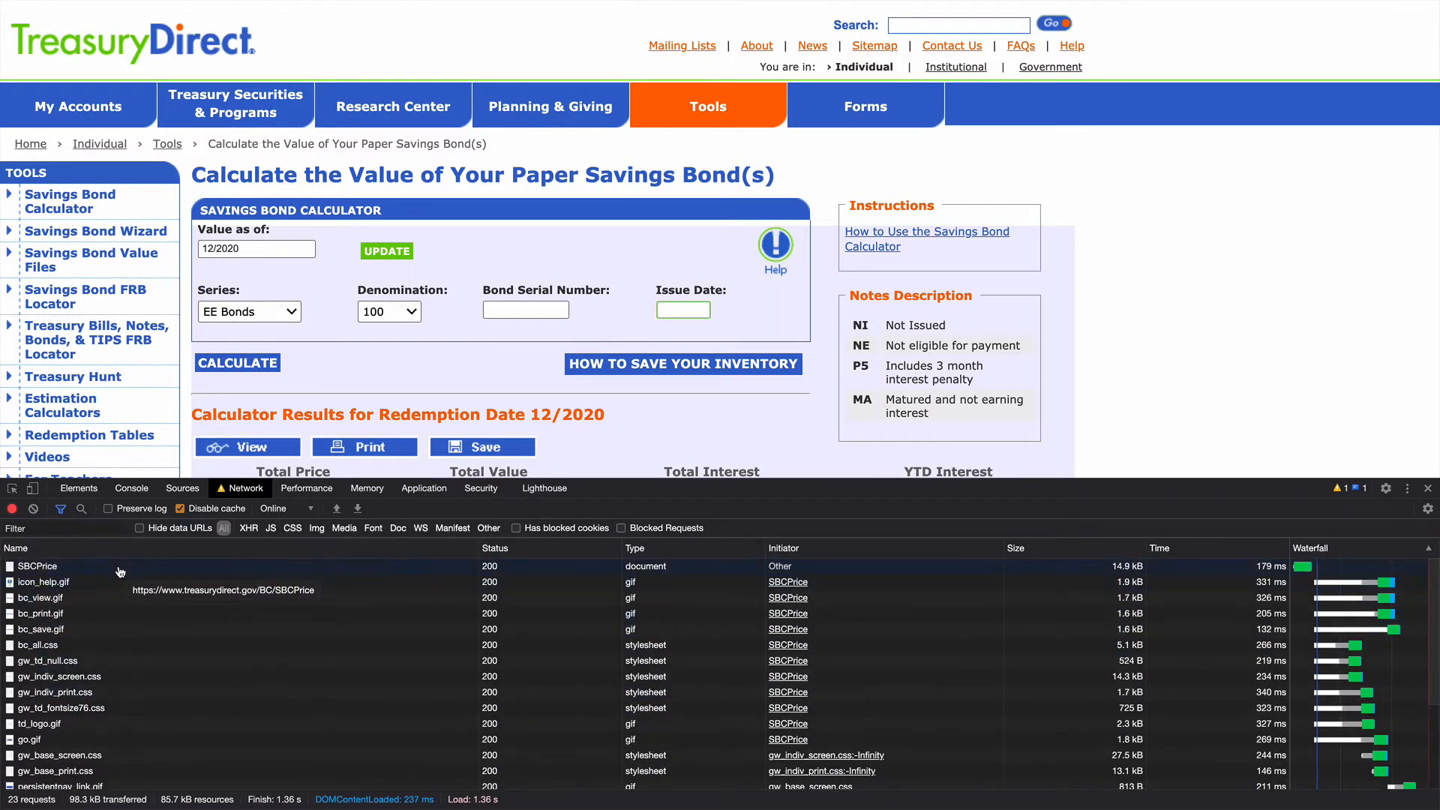
click(119, 568)
scroll(520, 397, down, 5)
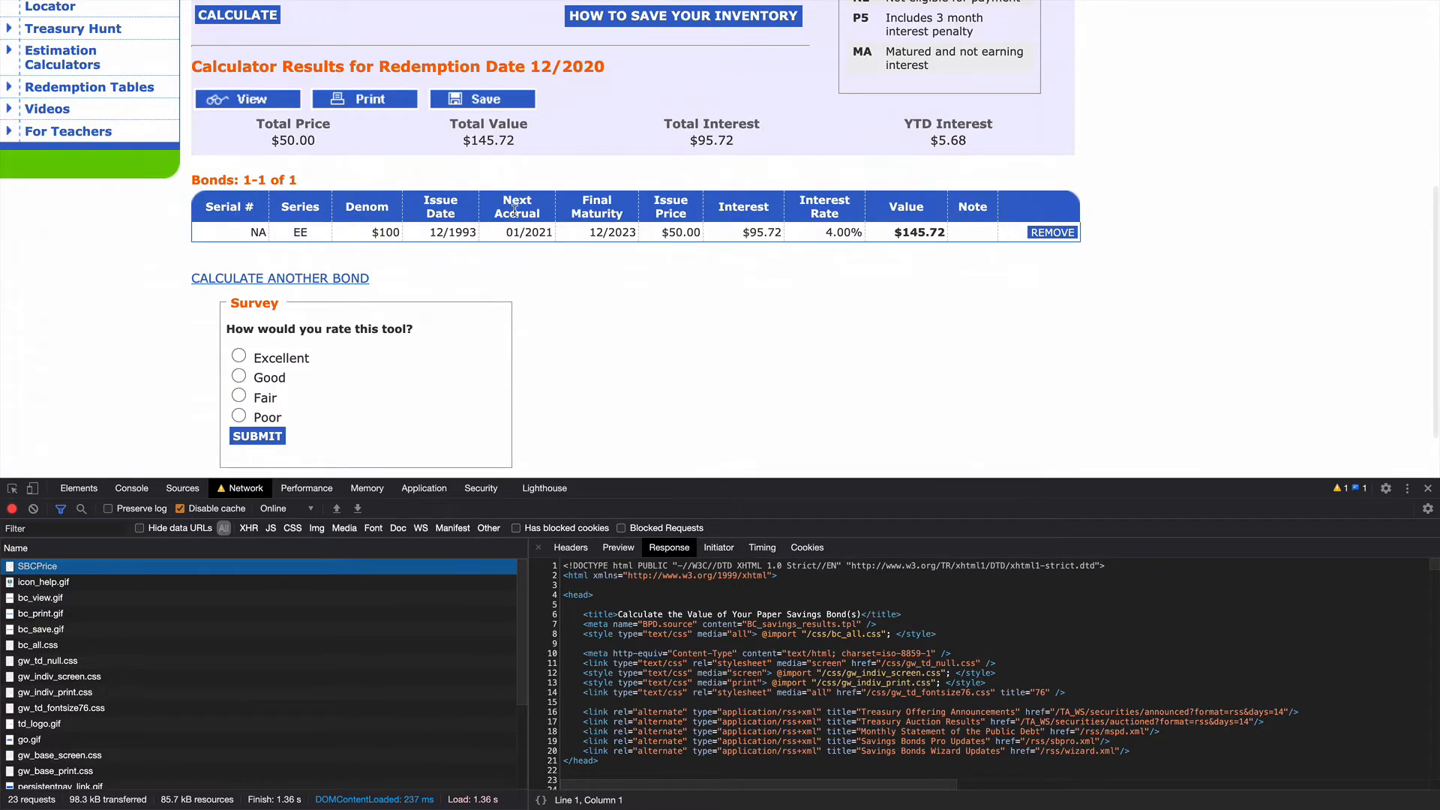
click(570, 548)
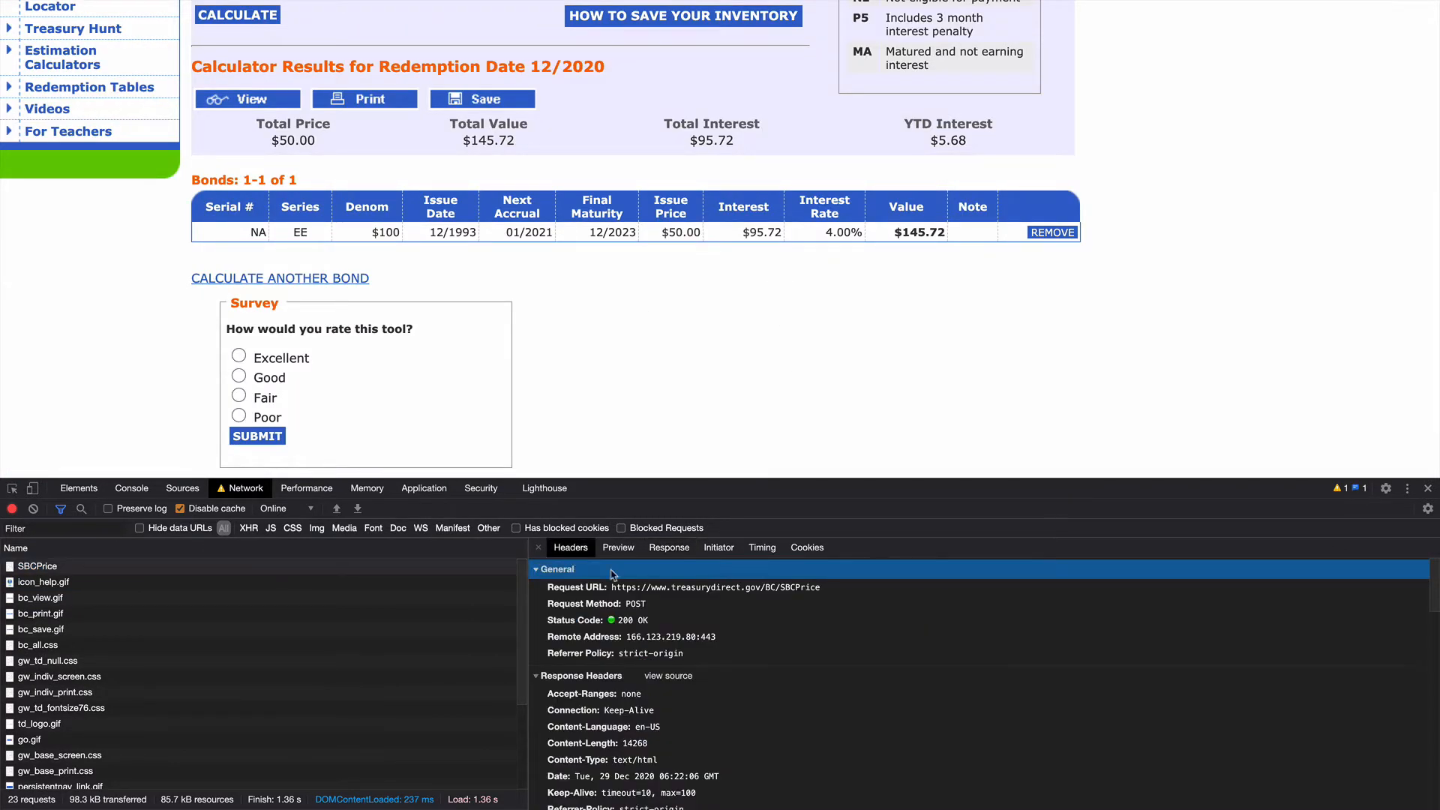
scroll(754, 603, down, 5)
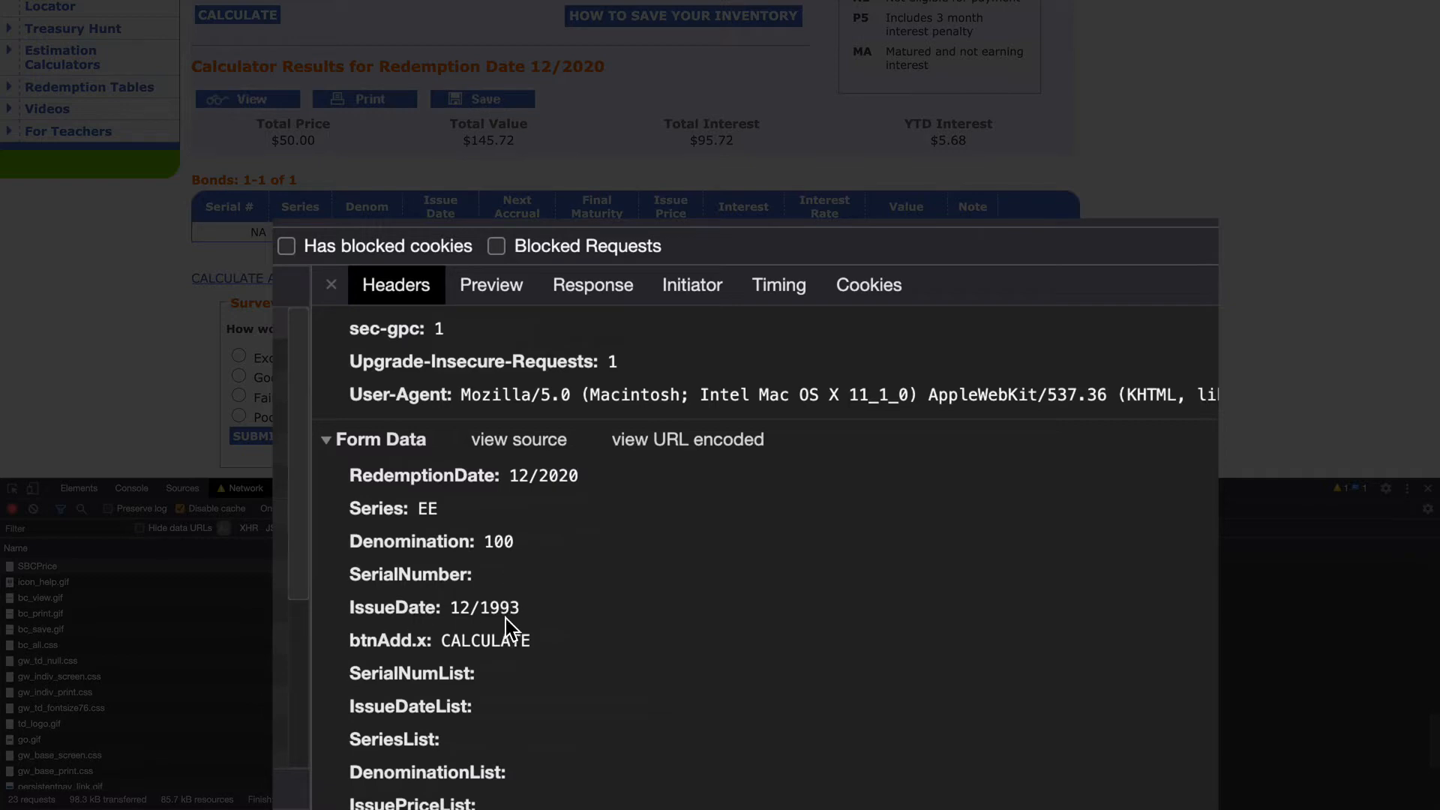
Step: Examine the SBCPrice request's preview and its response HTML down to the bond results table row
click(489, 283)
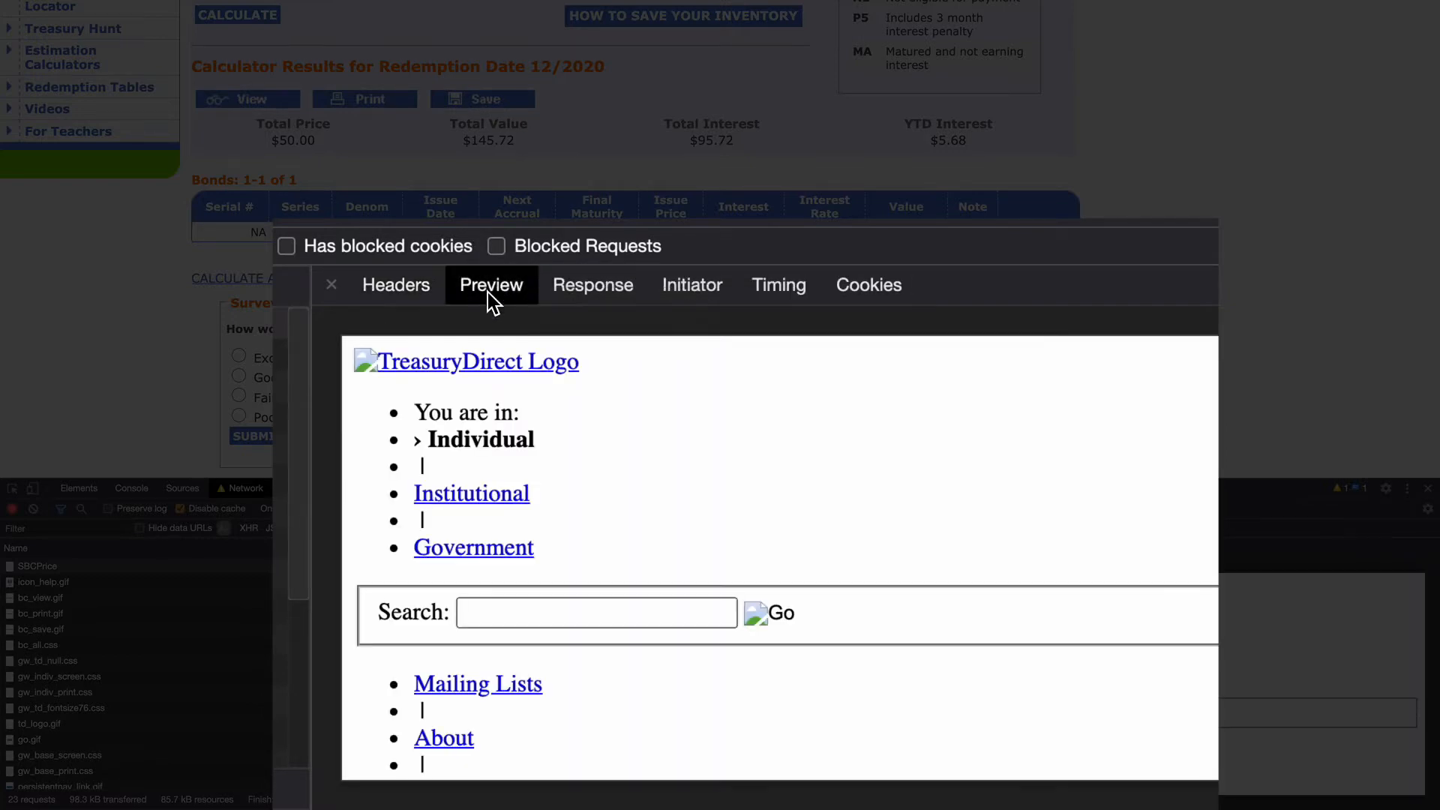
click(592, 287)
scroll(623, 480, down, 15)
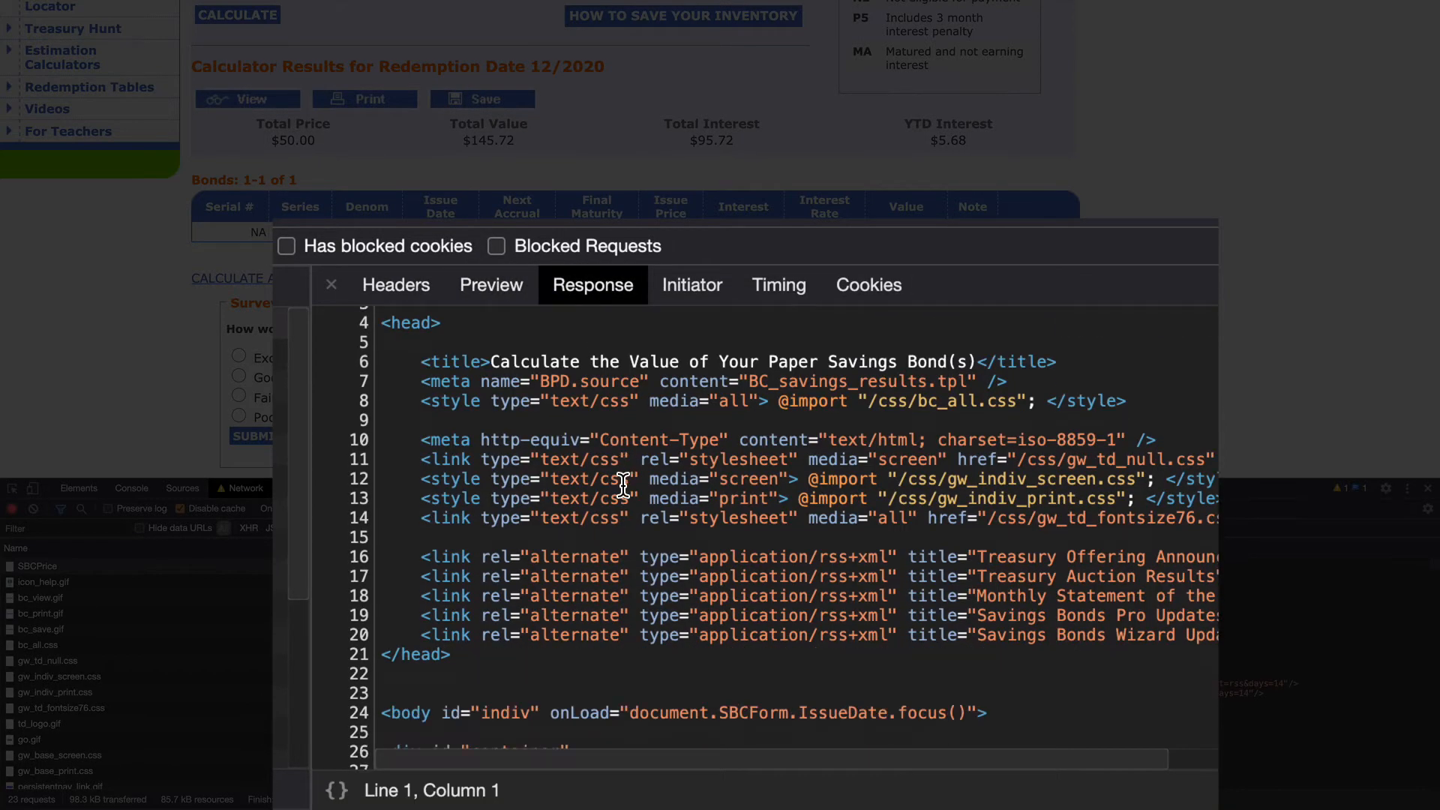
scroll(622, 483, down, 20)
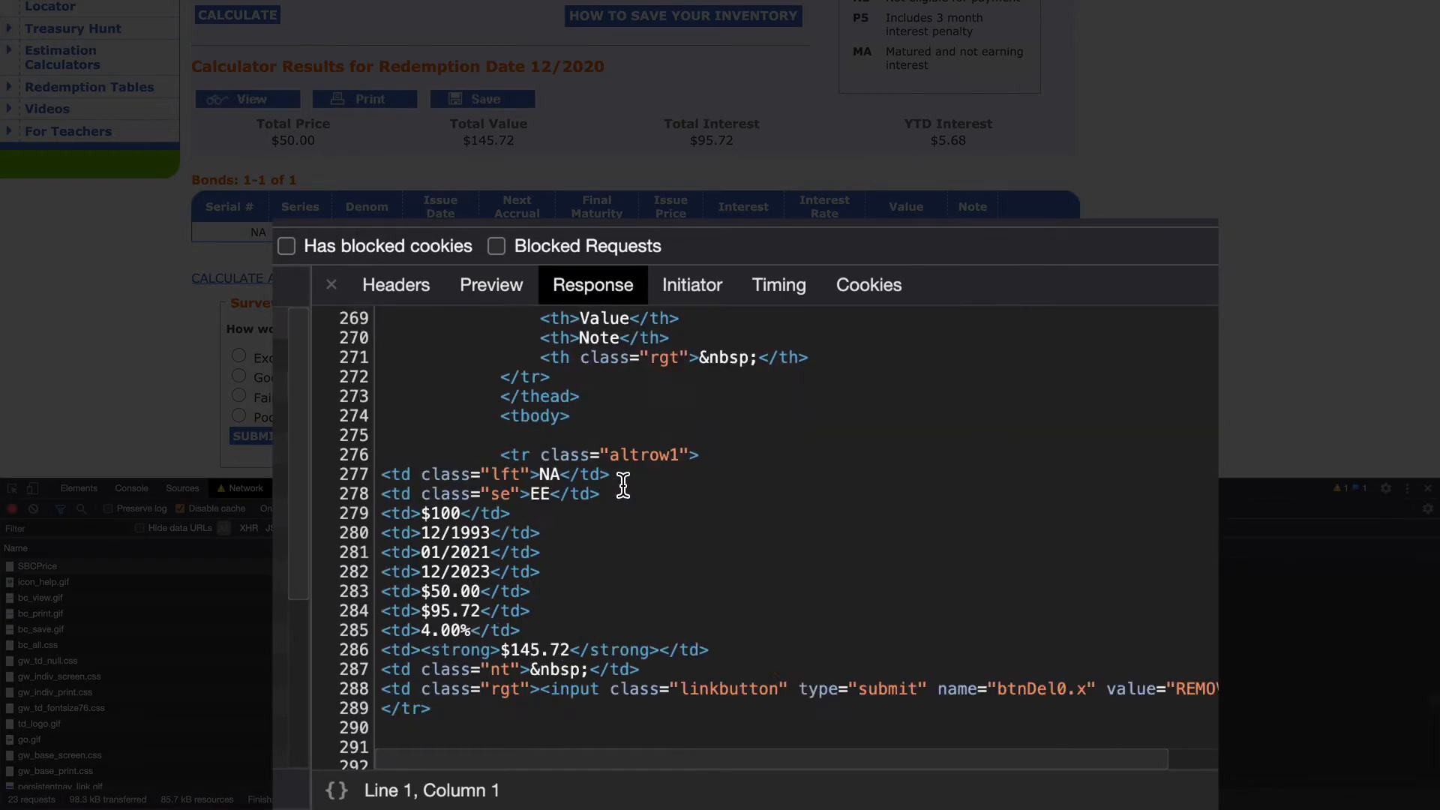
scroll(623, 484, up, 5)
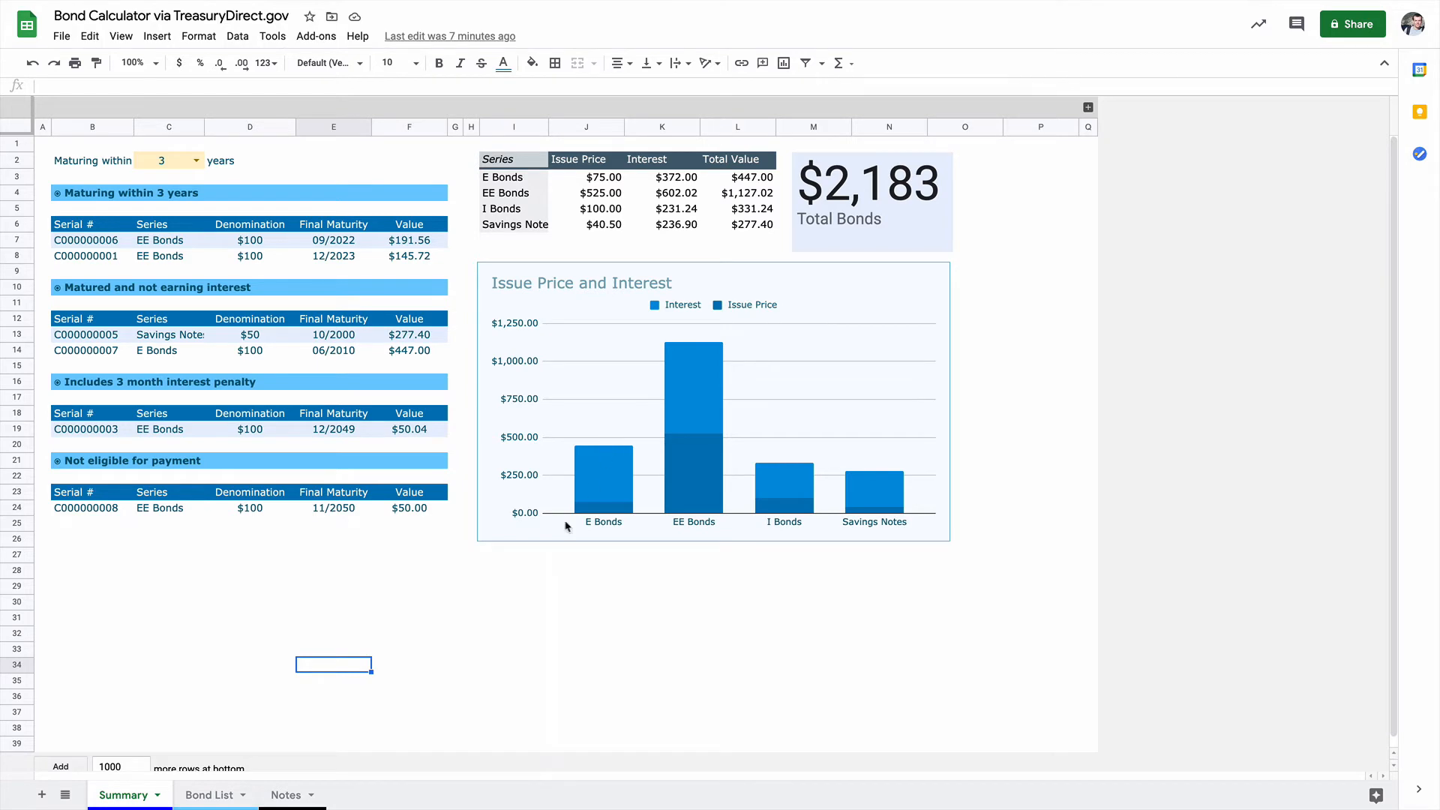
Step: In the Bond Calculator spreadsheet in Google Sheets, review the Bond List sheet's editable serial number, series, denomination and issue date columns
click(213, 794)
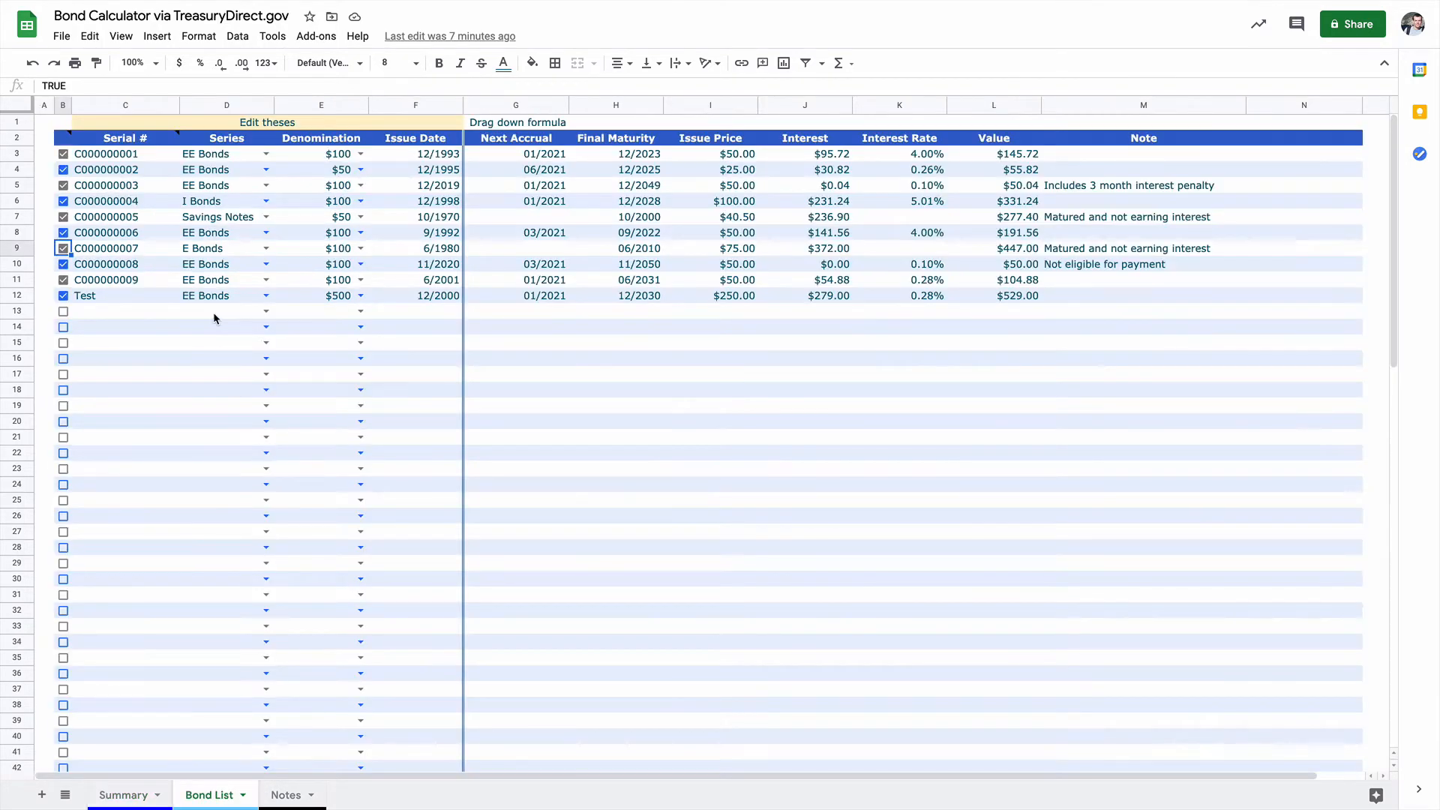
scroll(277, 348, down, 15)
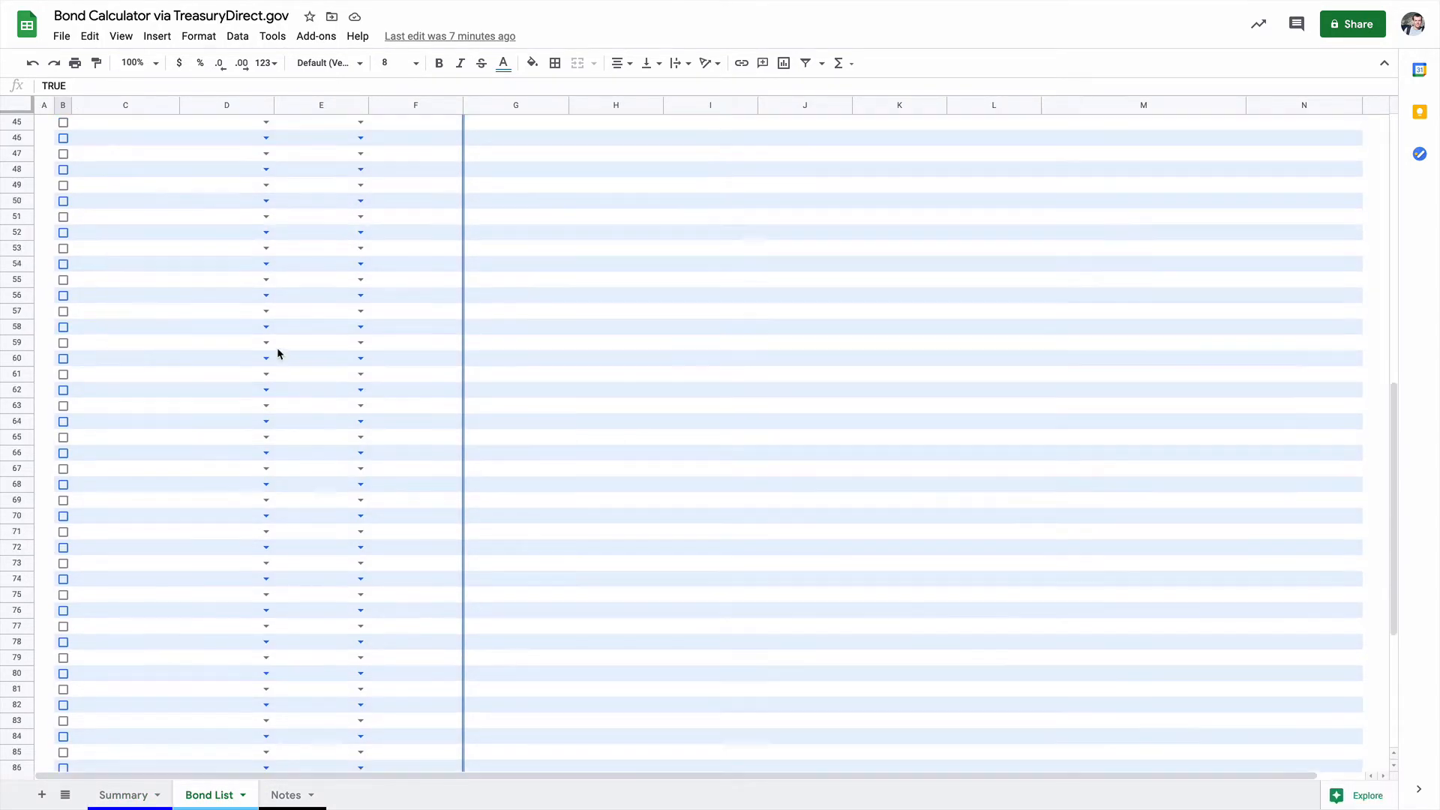
scroll(277, 348, up, 15)
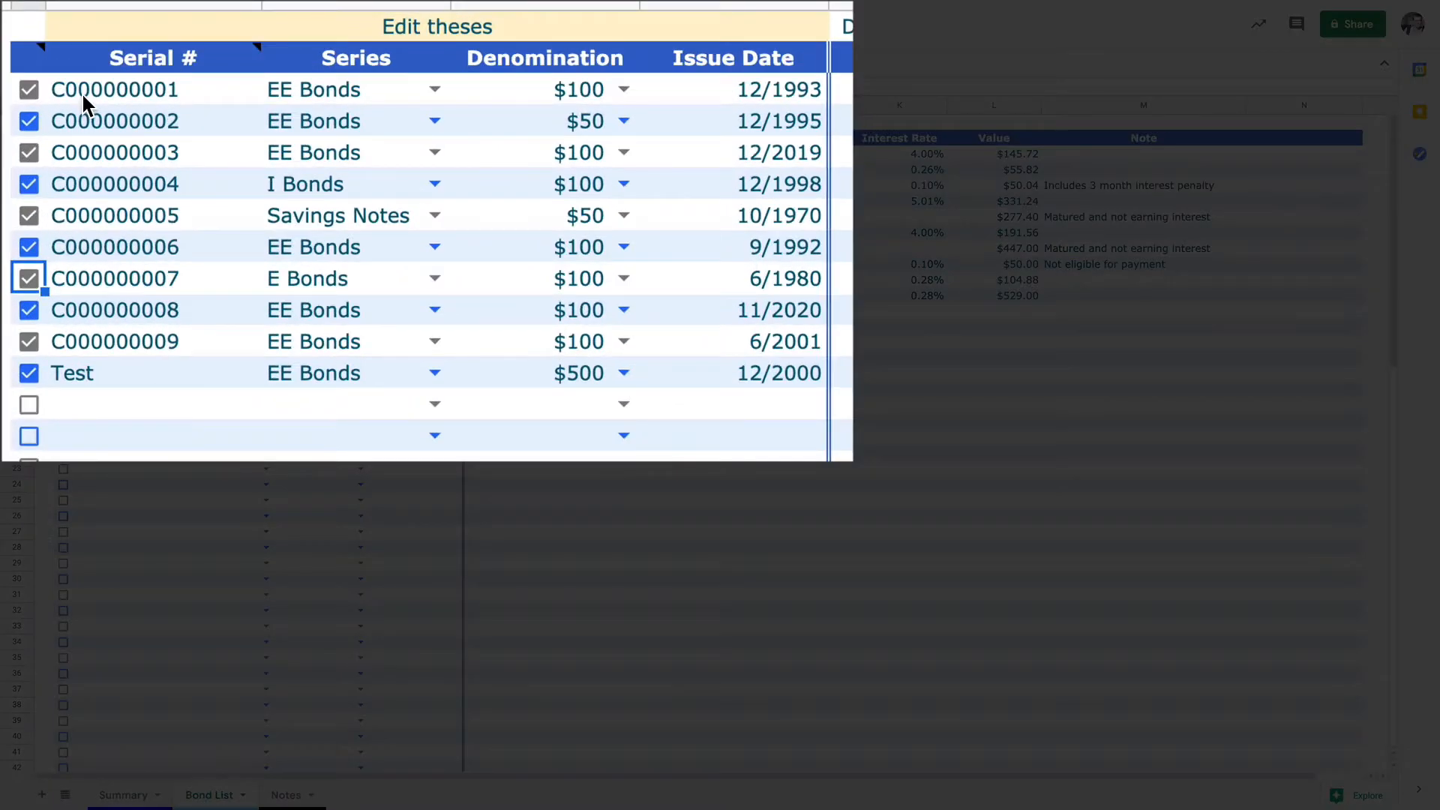
drag(82, 91, 704, 376)
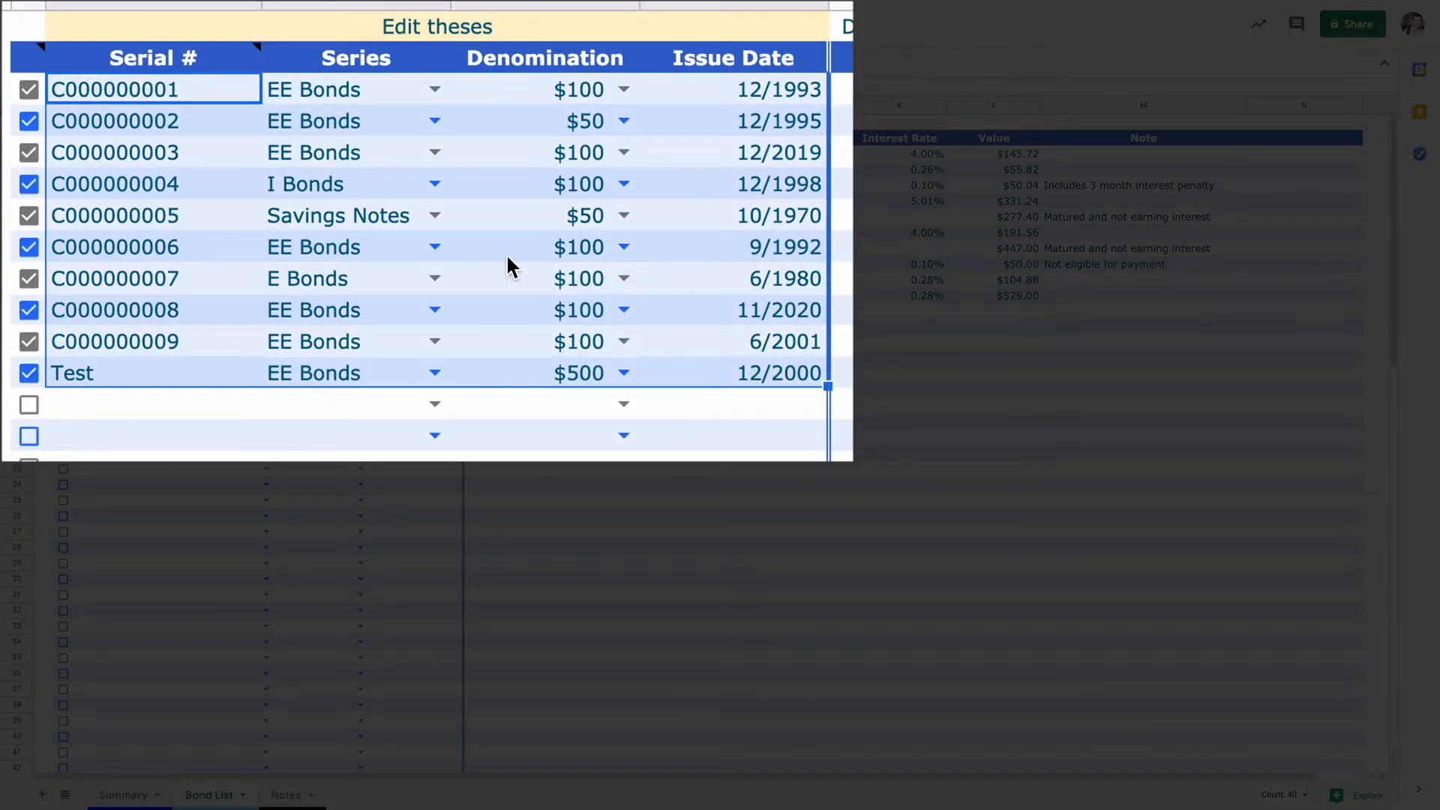
click(291, 94)
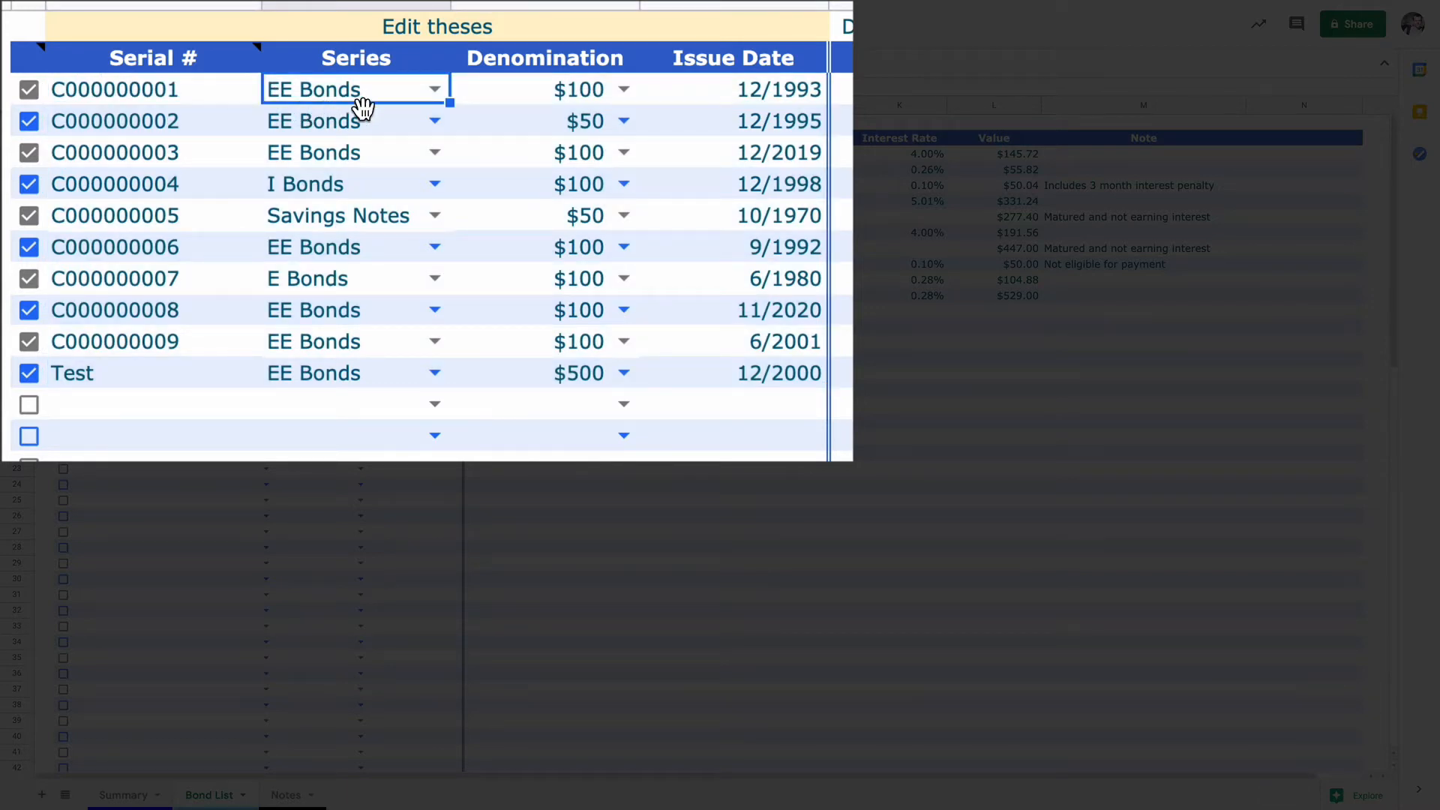
click(543, 94)
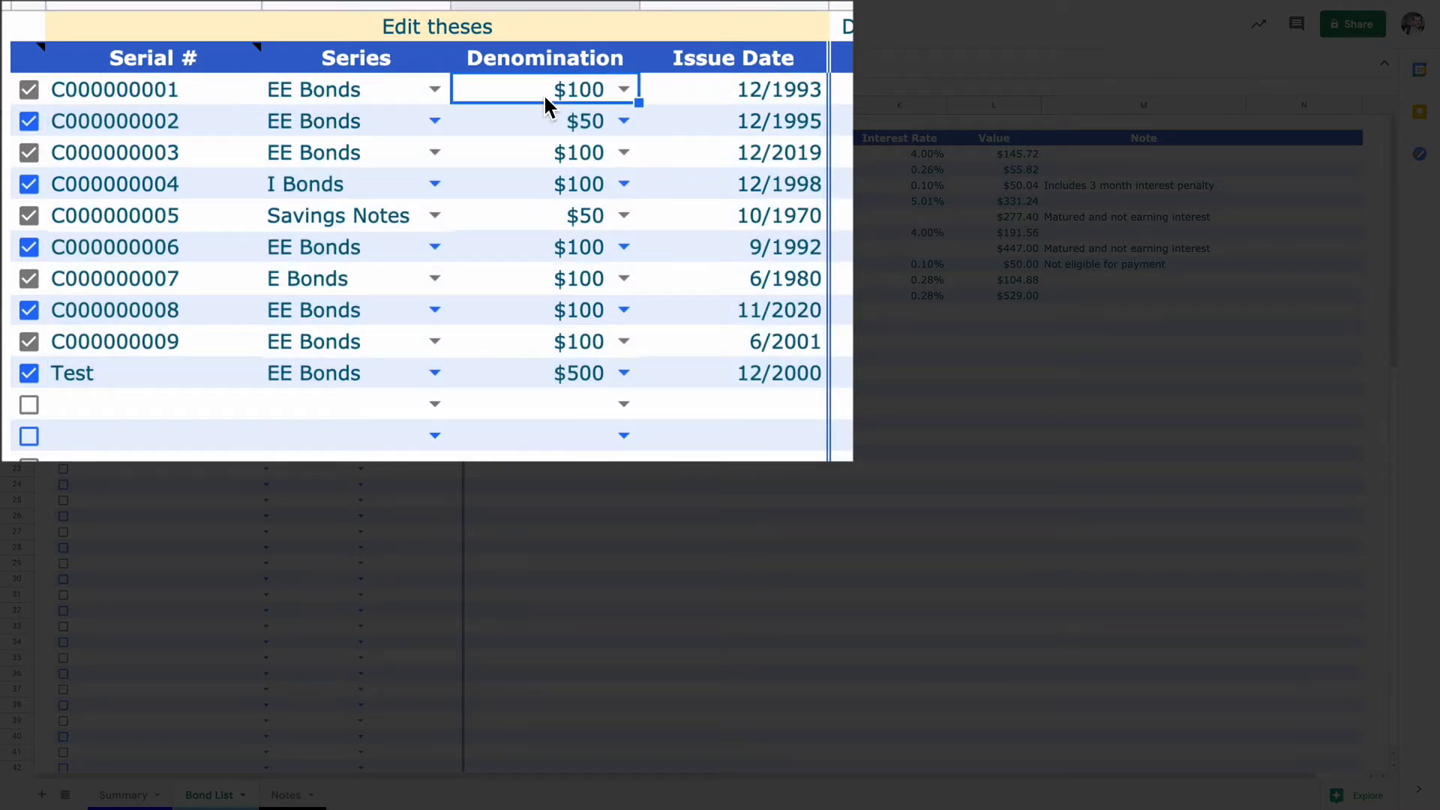
click(781, 98)
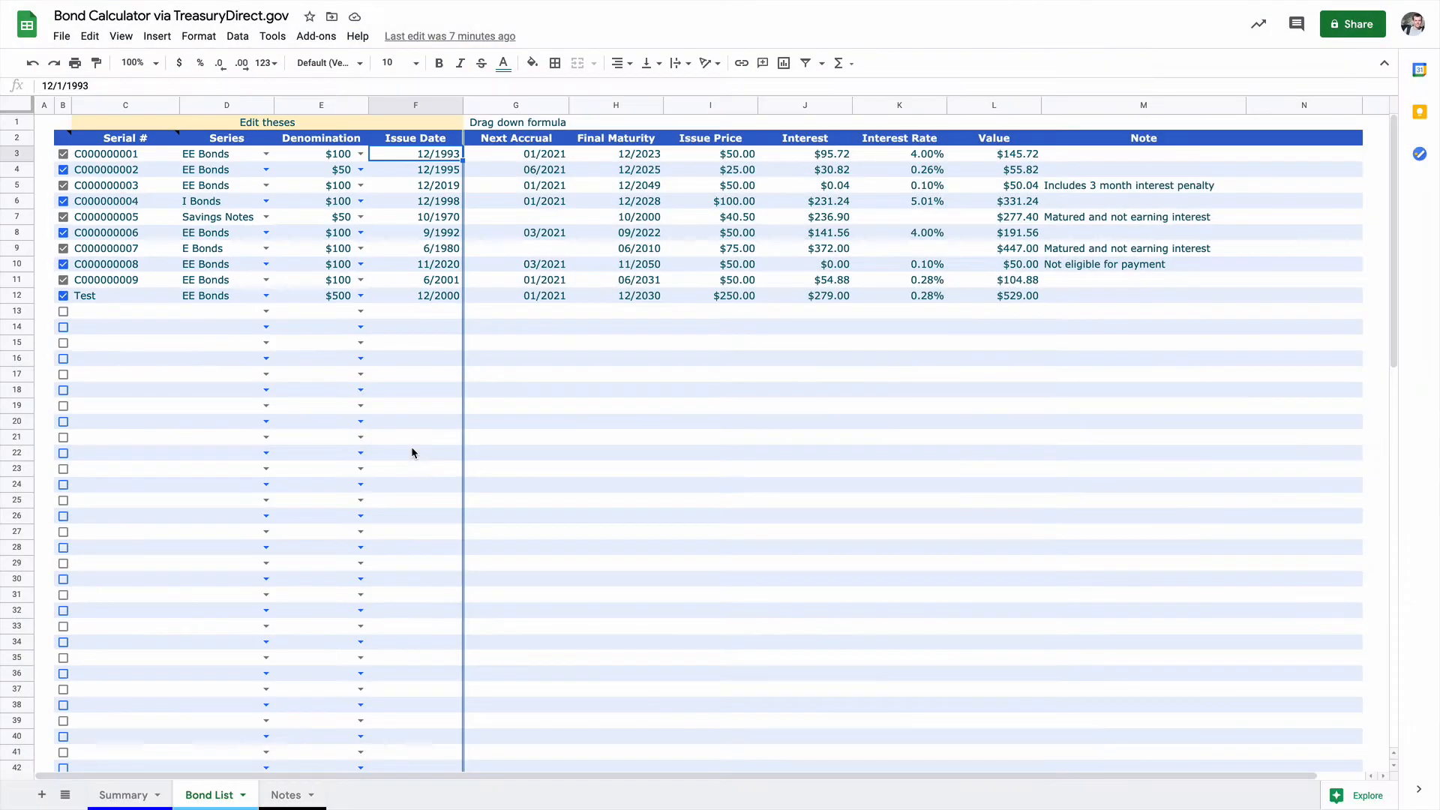
Step: Inspect the getBondInfo formula and its arguments in the first bond's Next Accrual cell, leaving it as is
double_click(507, 155)
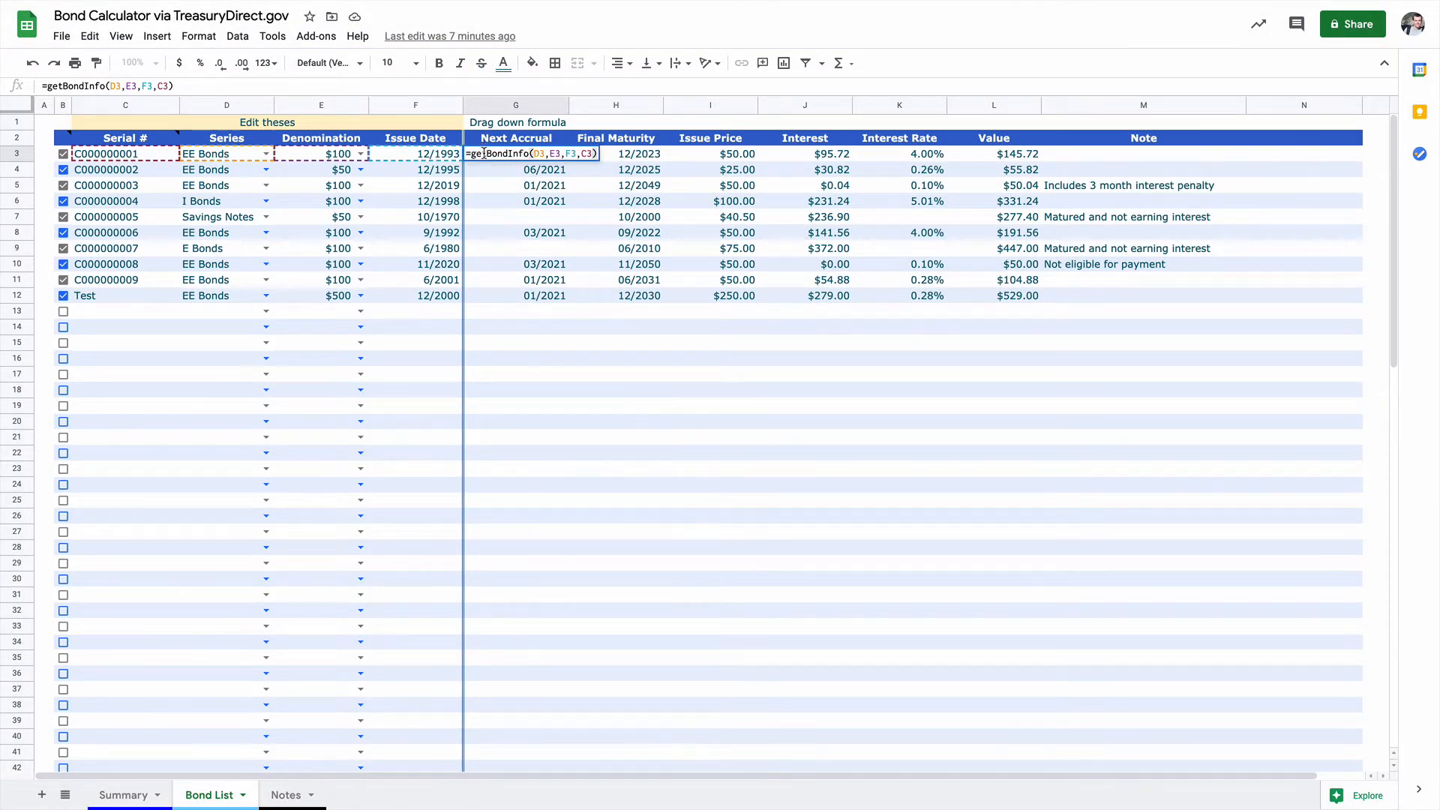
click(484, 154)
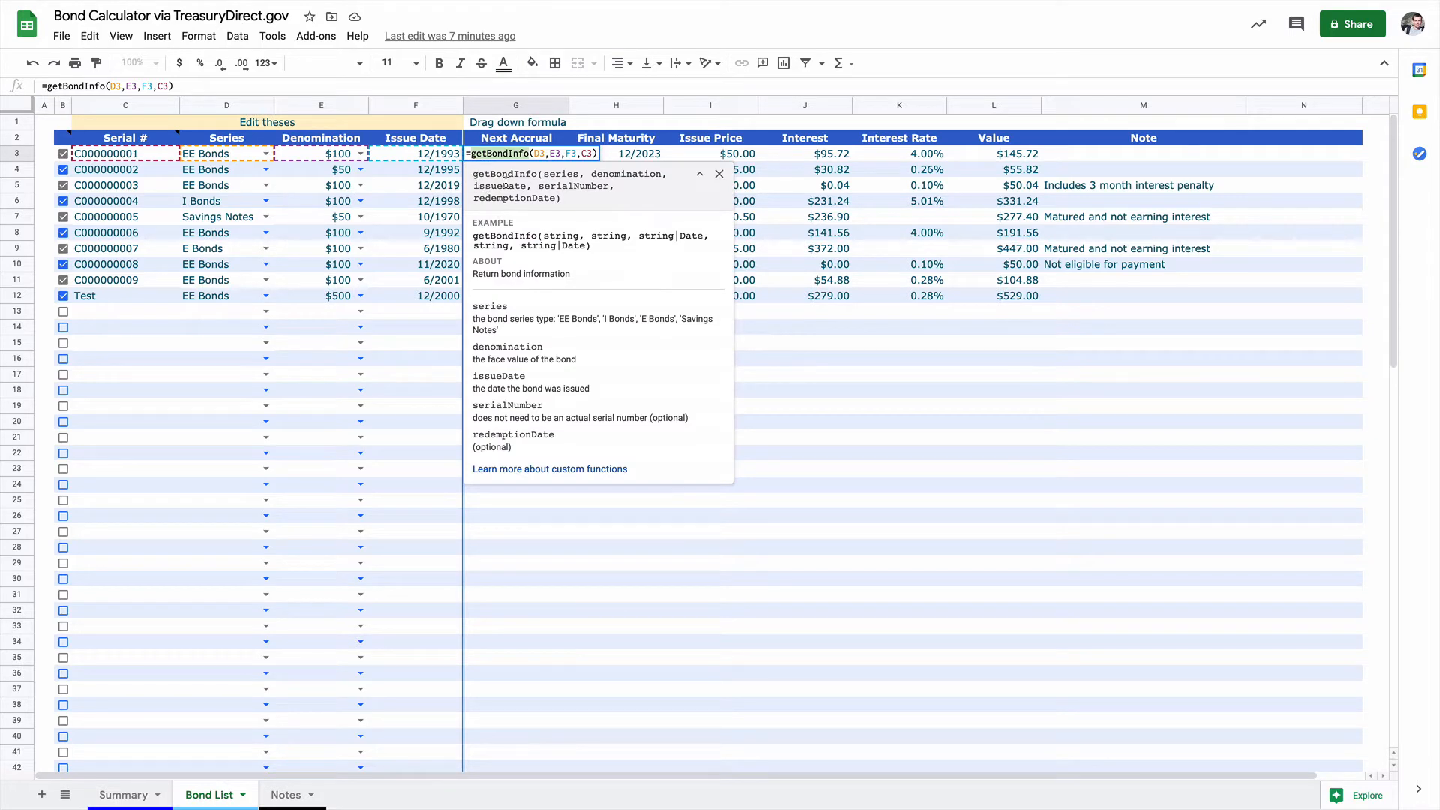
click(544, 154)
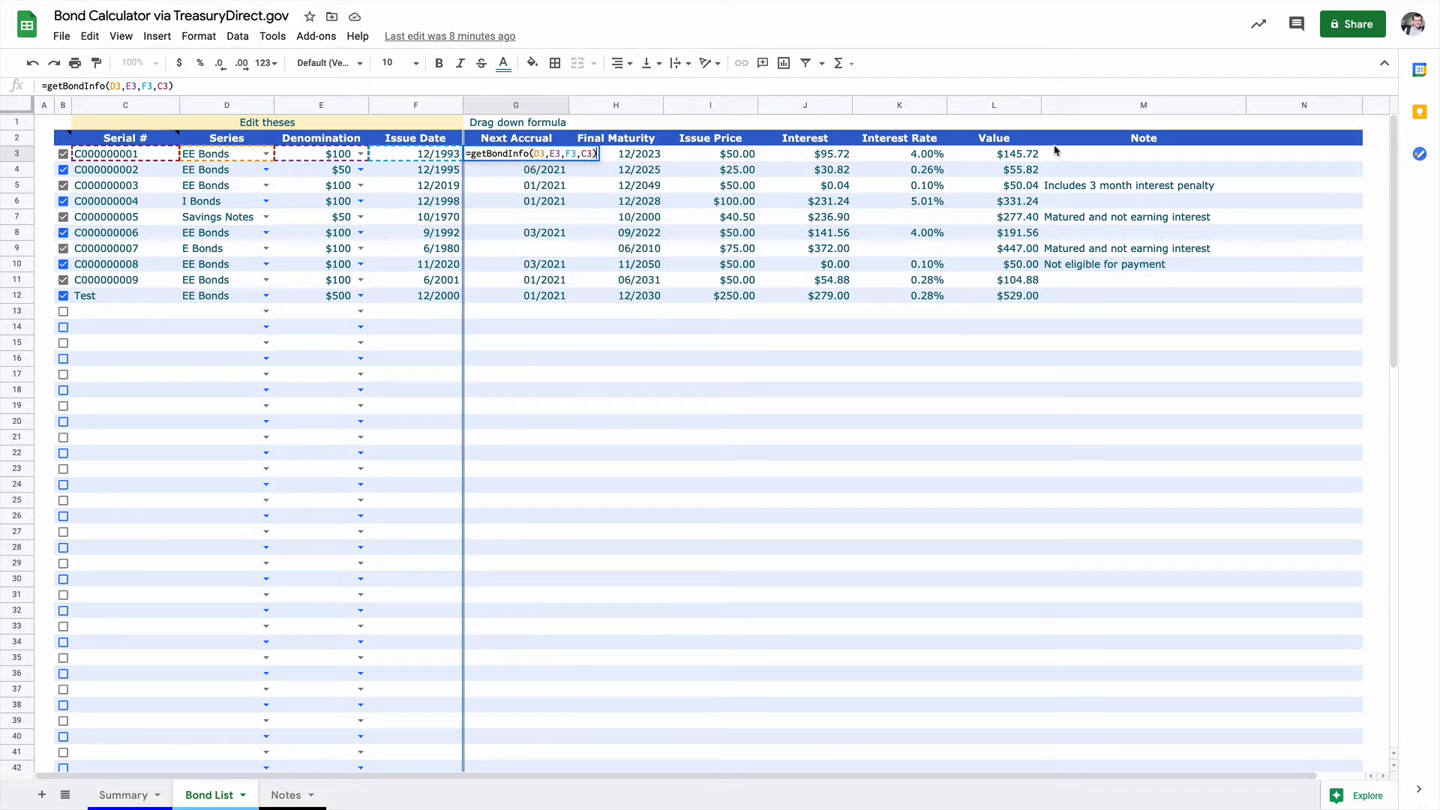
key(Return)
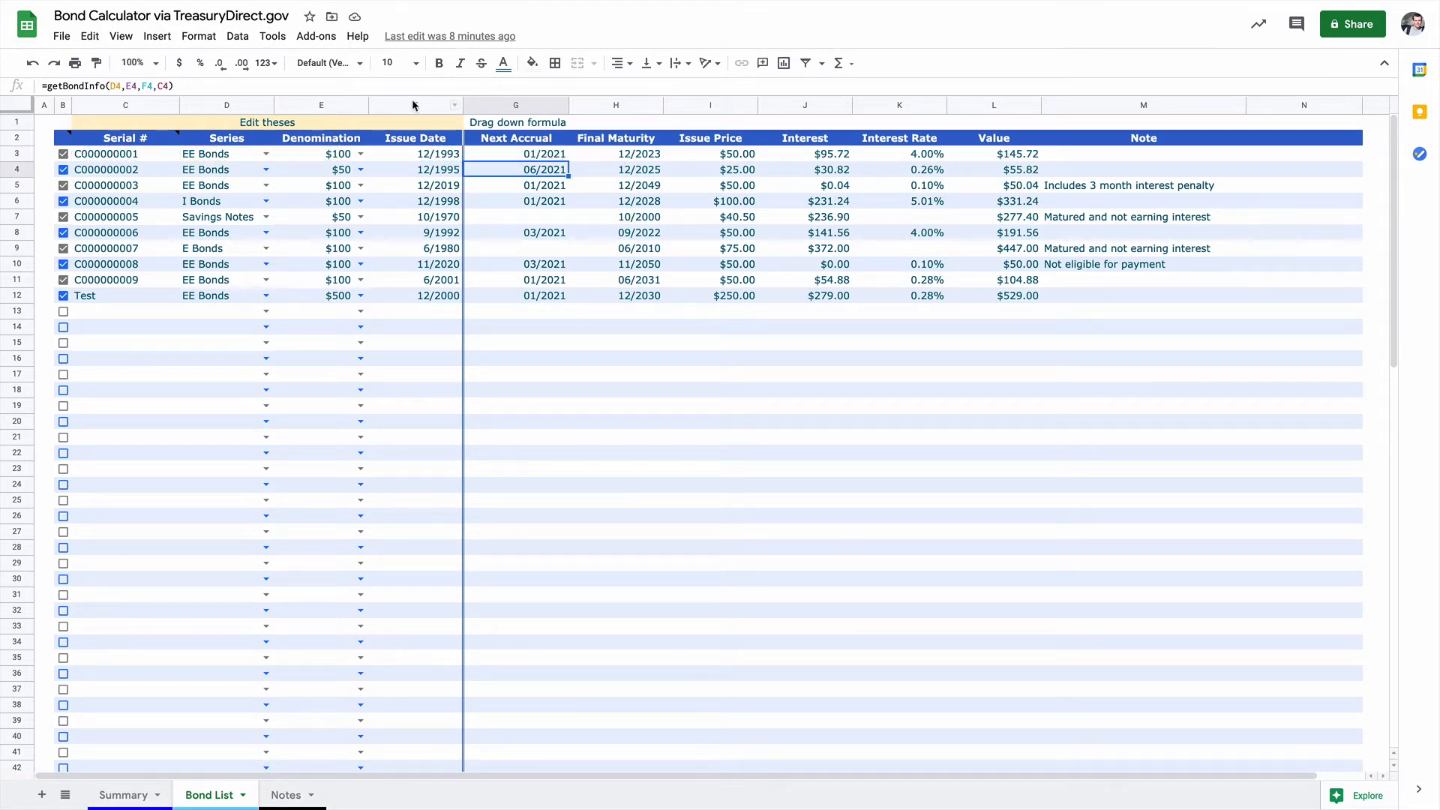
Step: Open the spreadsheet's script editor and examine the getBondInfo parameters: series, denomination, issueDate, serialNumber and redemptionDate
click(272, 36)
click(307, 98)
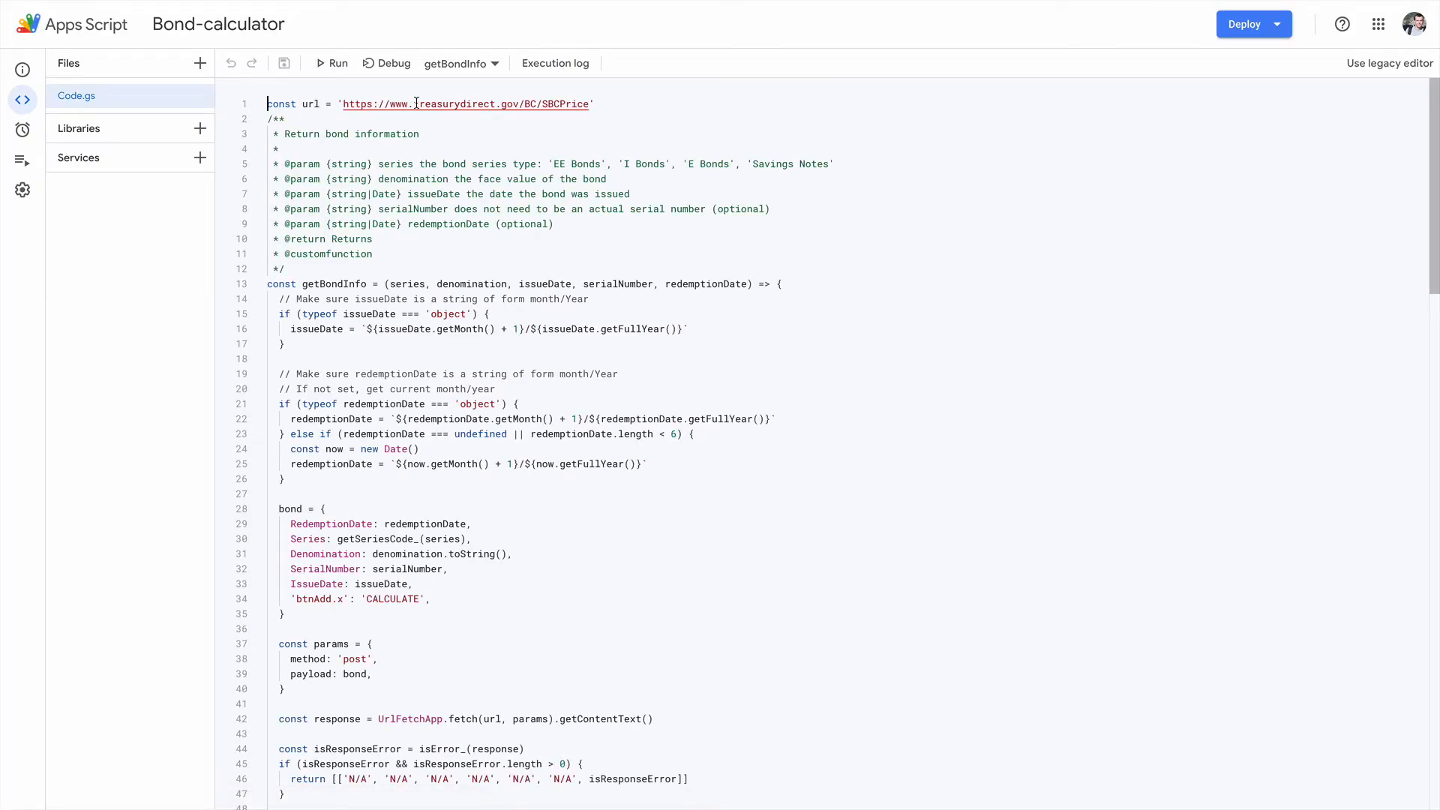
click(408, 283)
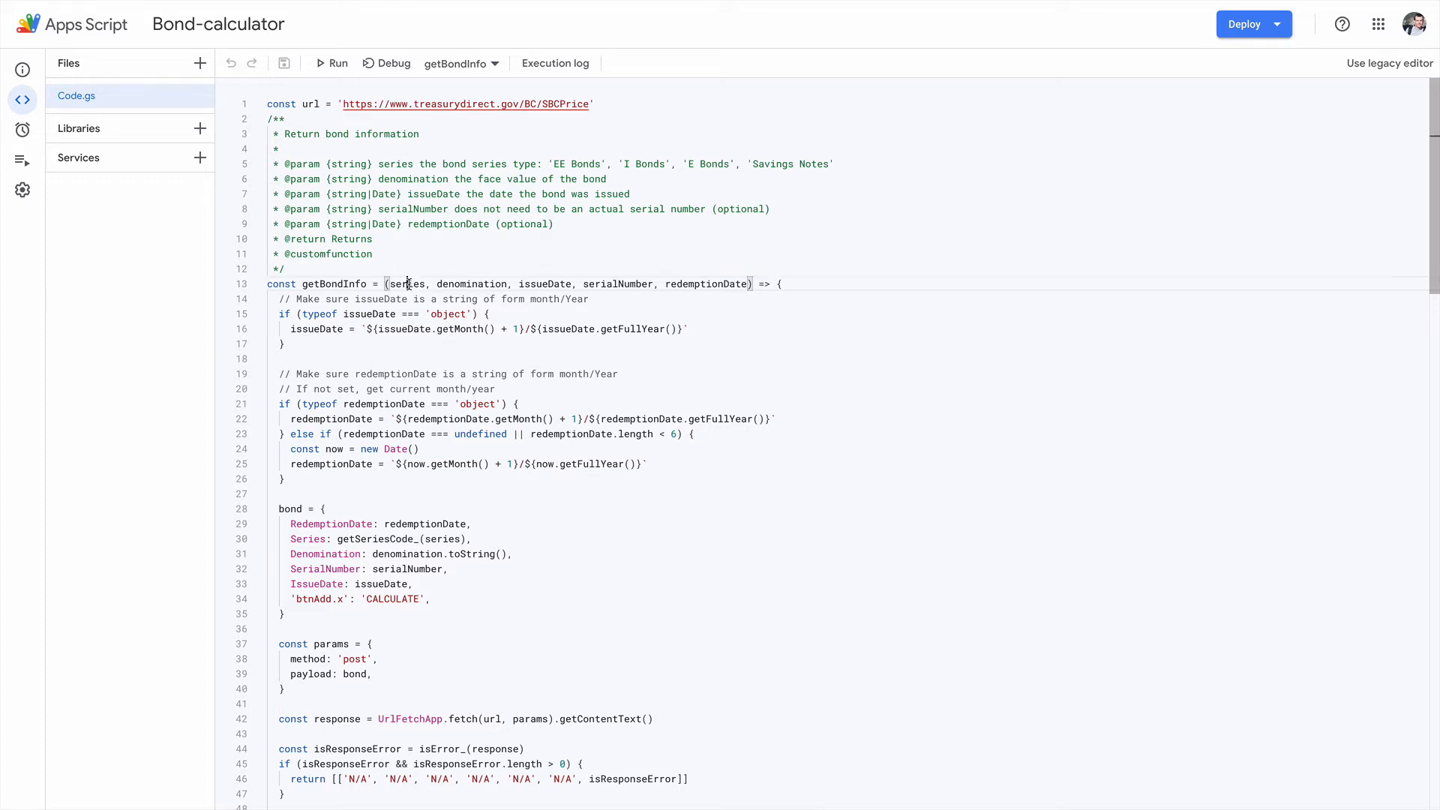
click(465, 284)
click(529, 284)
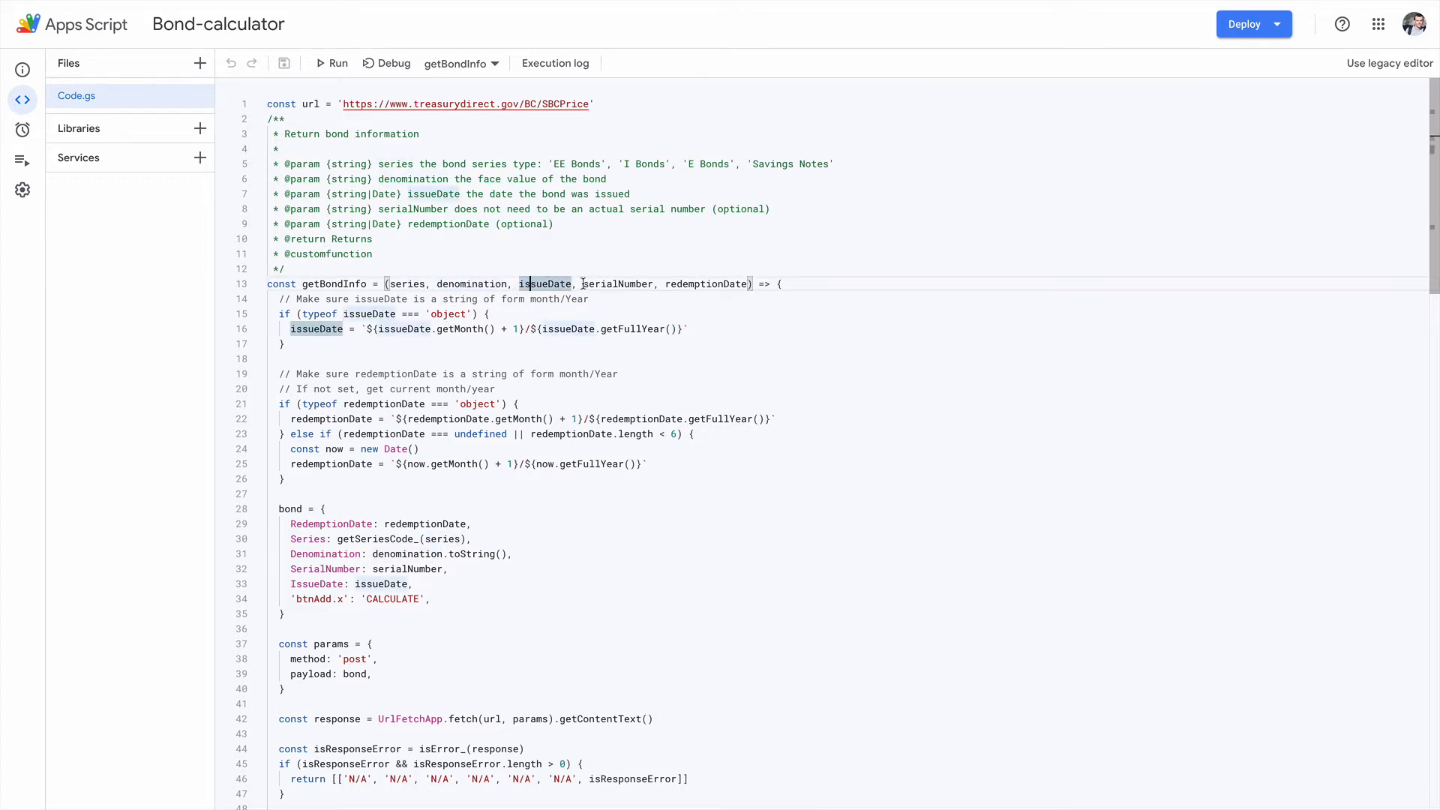
drag(583, 284, 749, 283)
Step: Read through the getBondInfo body and highlight the returned fields from Next Accrual to Note
scroll(581, 405, down, 1)
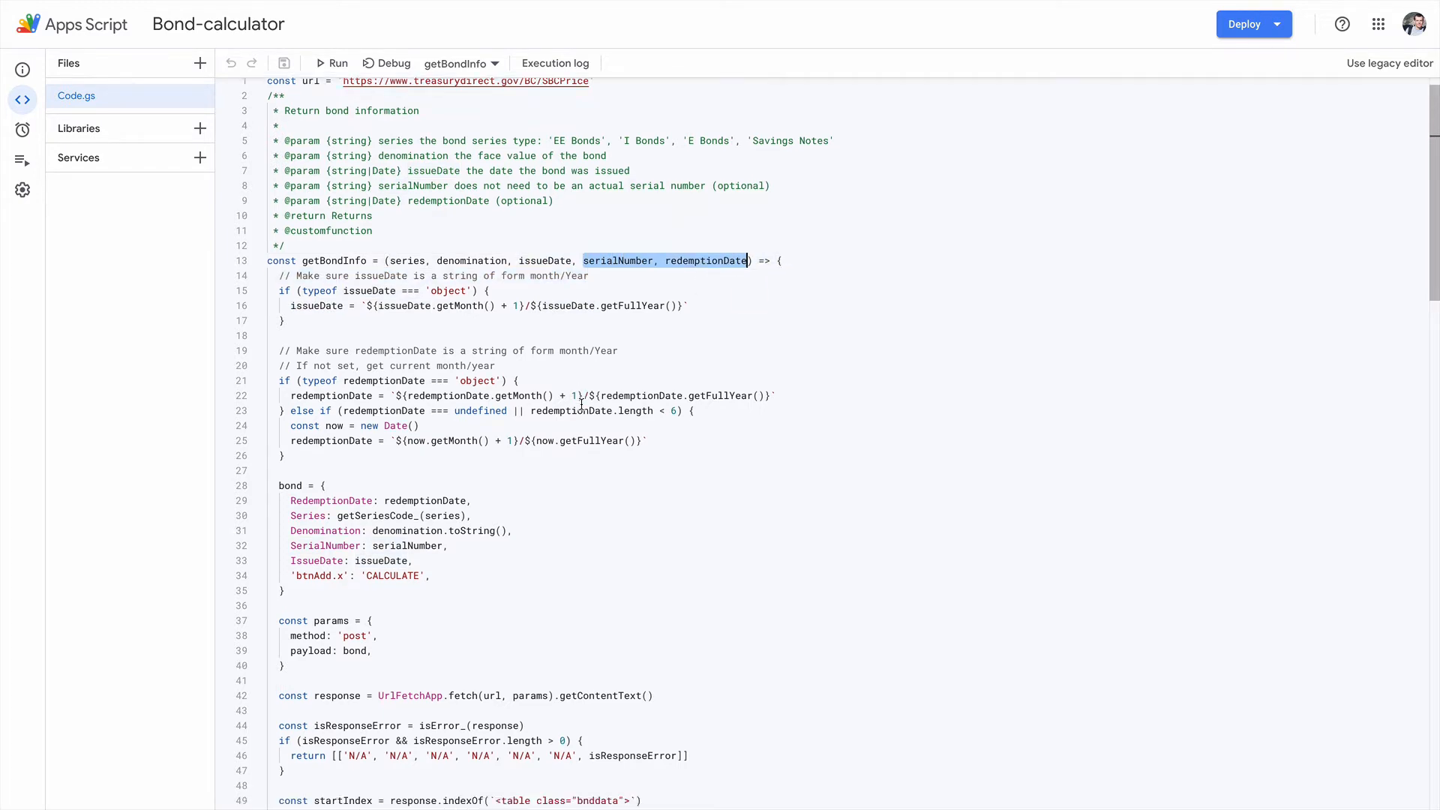
scroll(581, 405, down, 5)
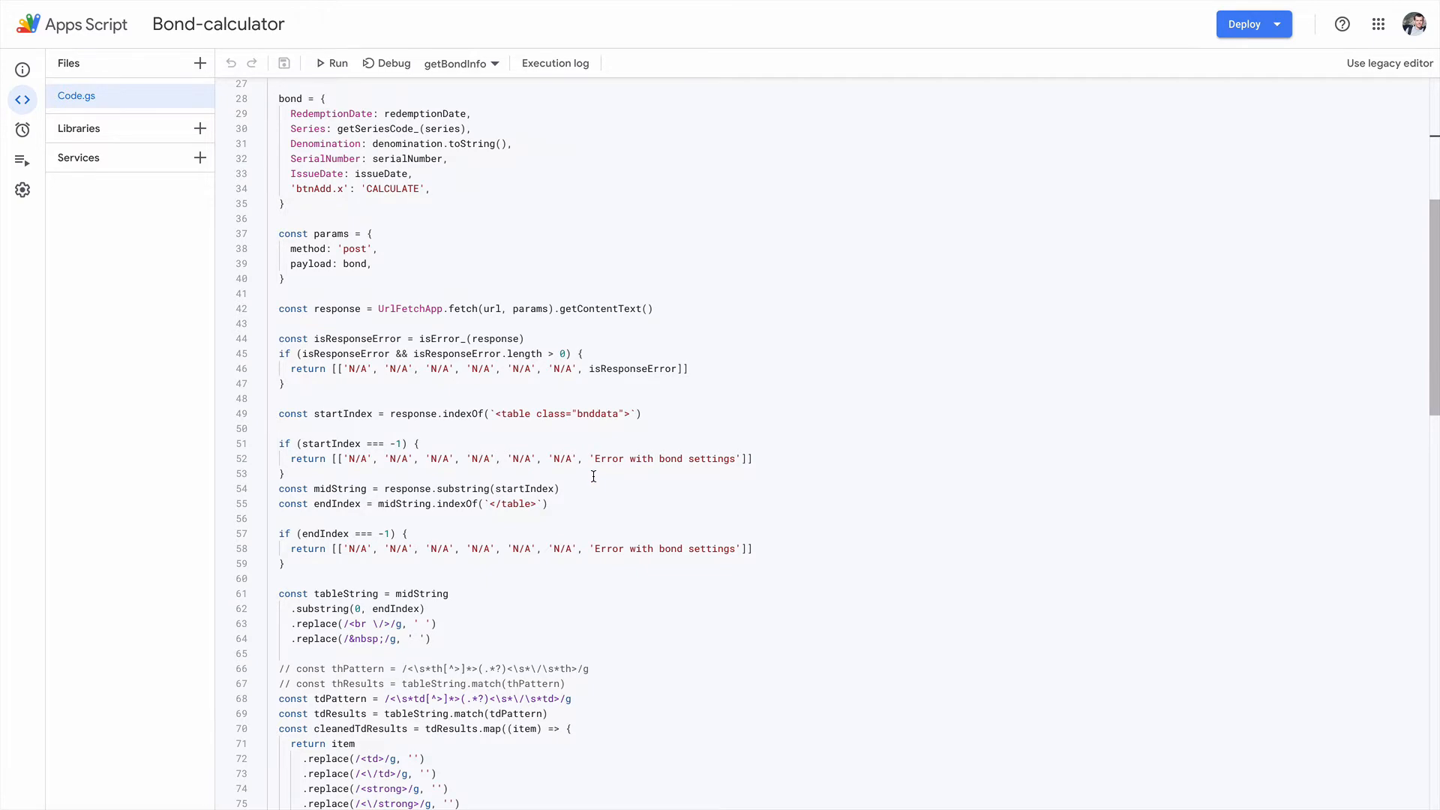
scroll(593, 477, down, 3)
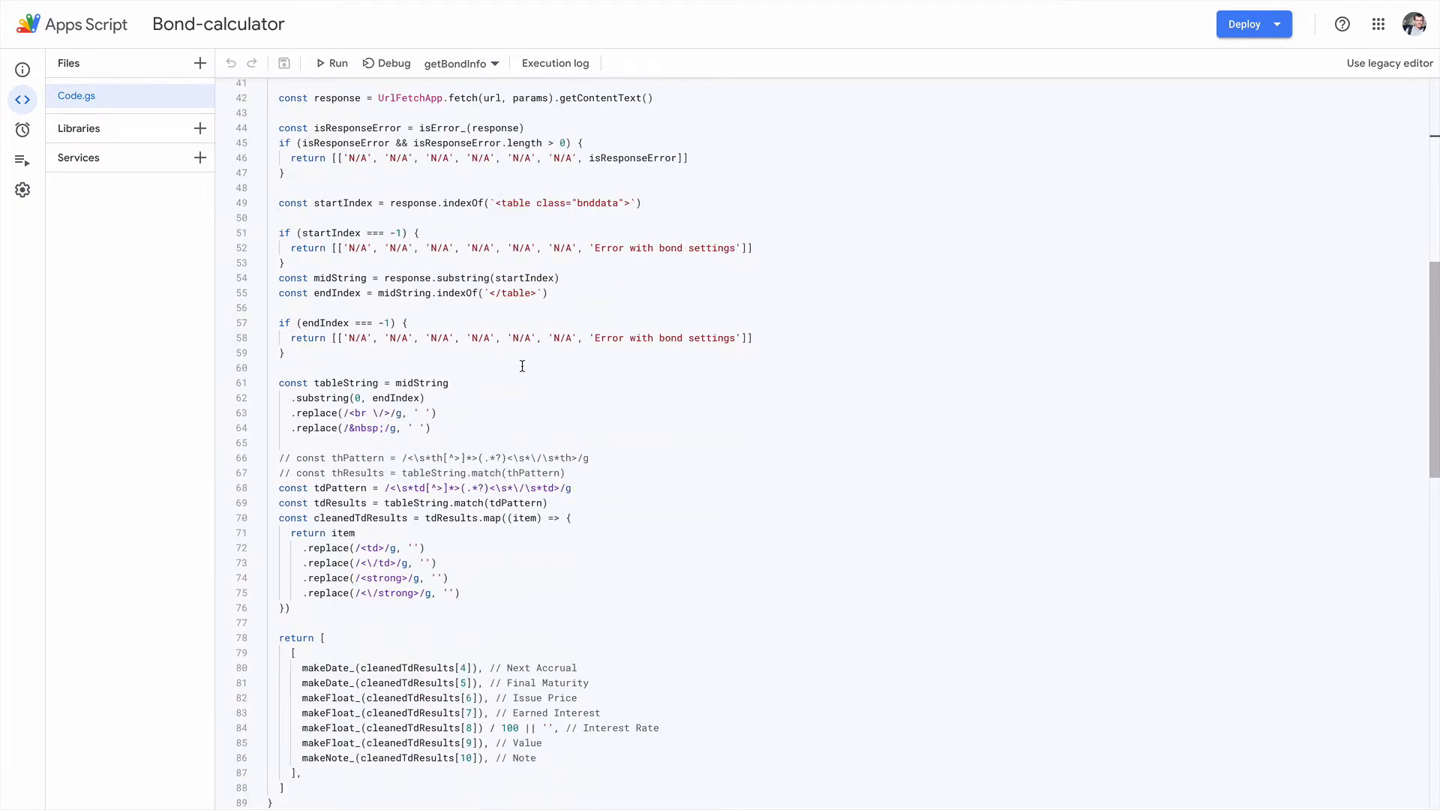
scroll(523, 367, down, 3)
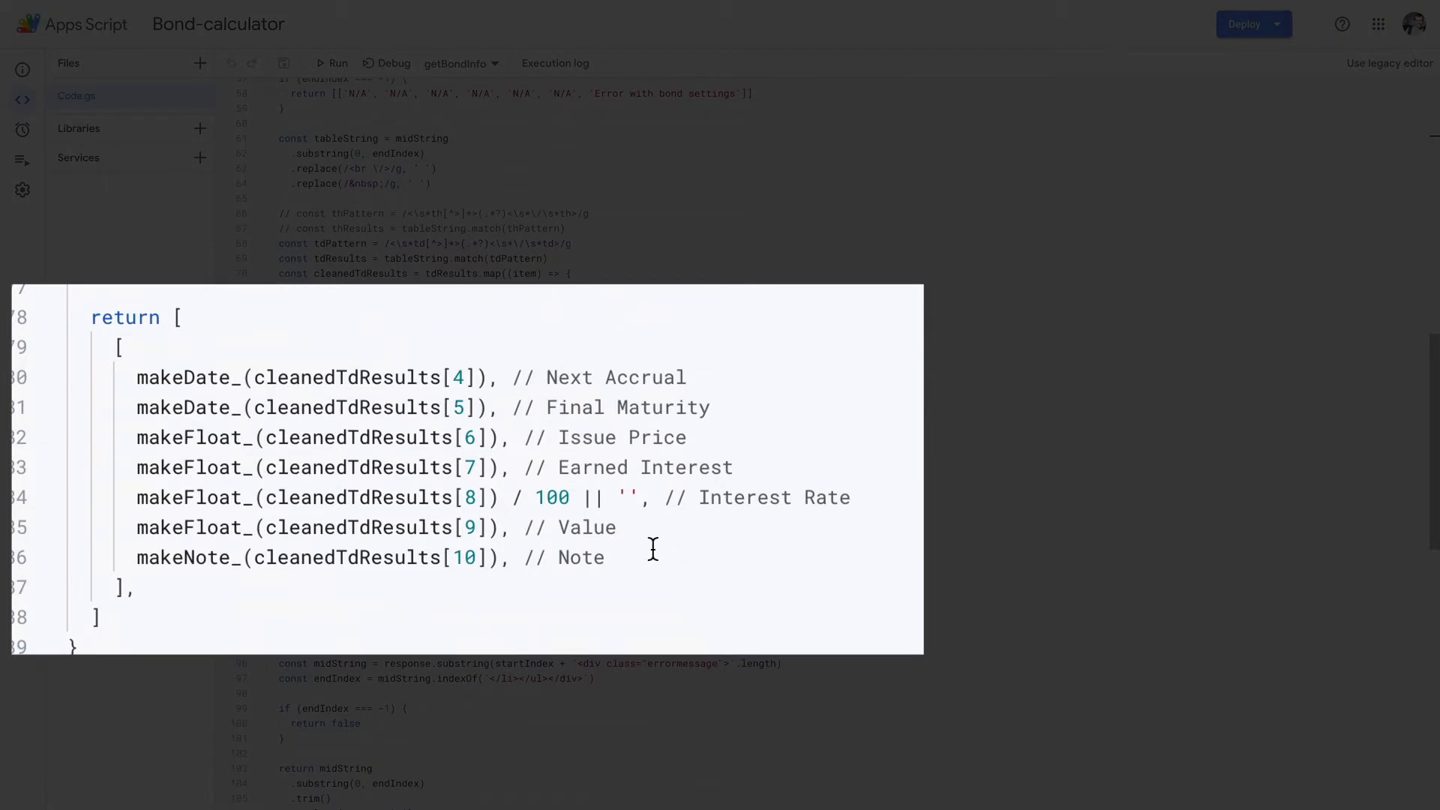
drag(645, 553, 39, 386)
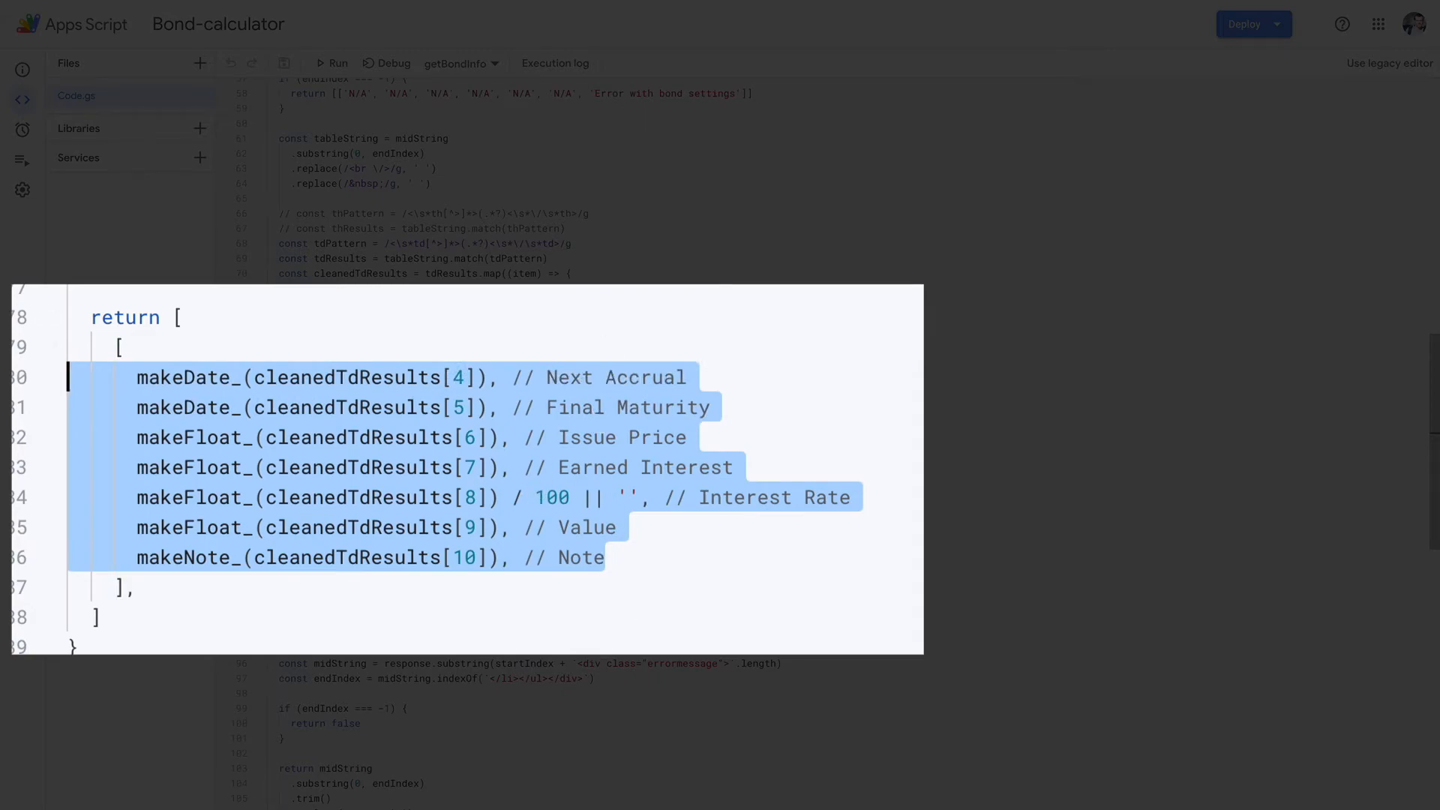
Step: Review the helper functions isError_, getSeriesCode_, makeFloat_ and makeNote_, and return to the start of Code.gs
scroll(465, 307, down, 3)
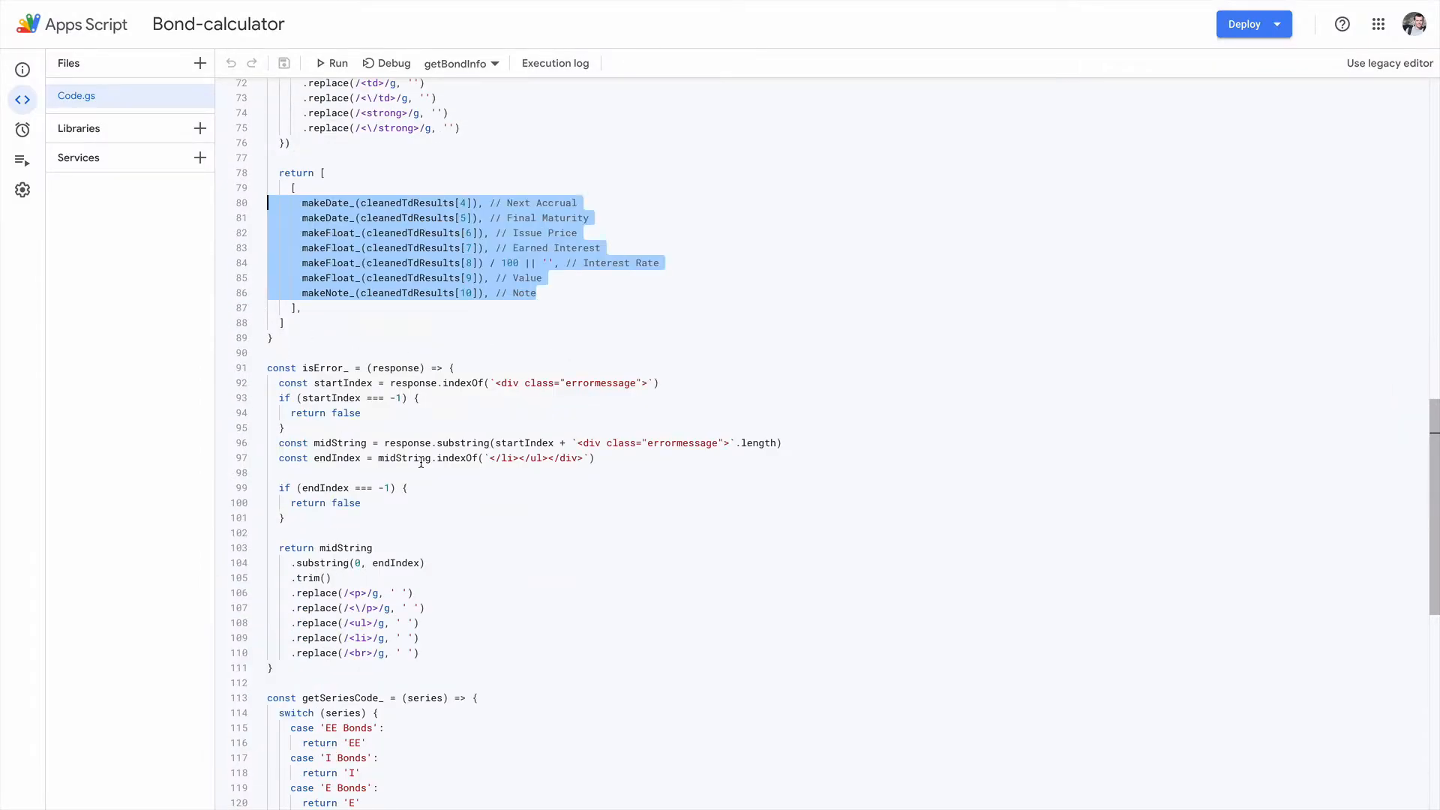
scroll(421, 462, down, 5)
scroll(421, 462, down, 1)
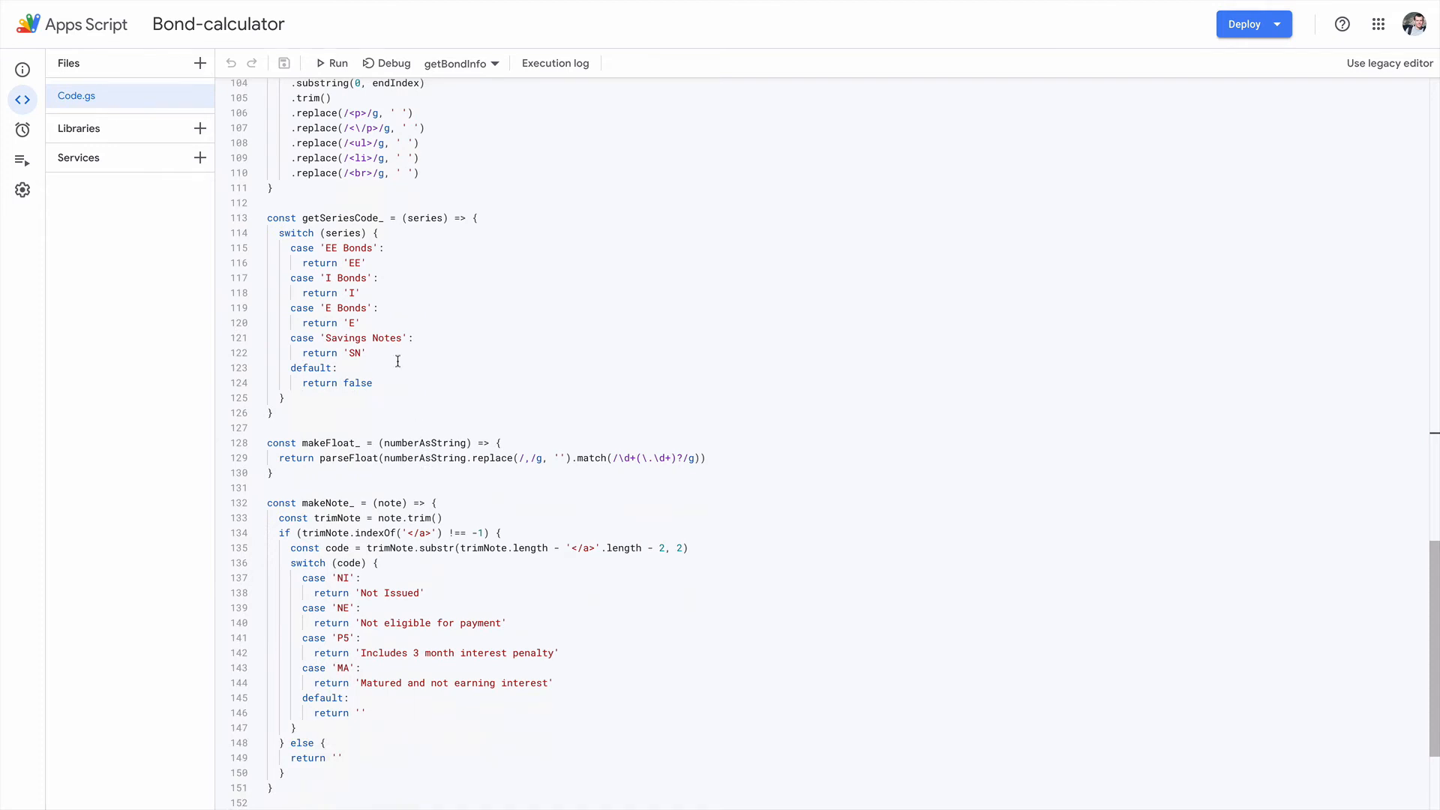
scroll(486, 456, up, 5)
scroll(486, 456, up, 15)
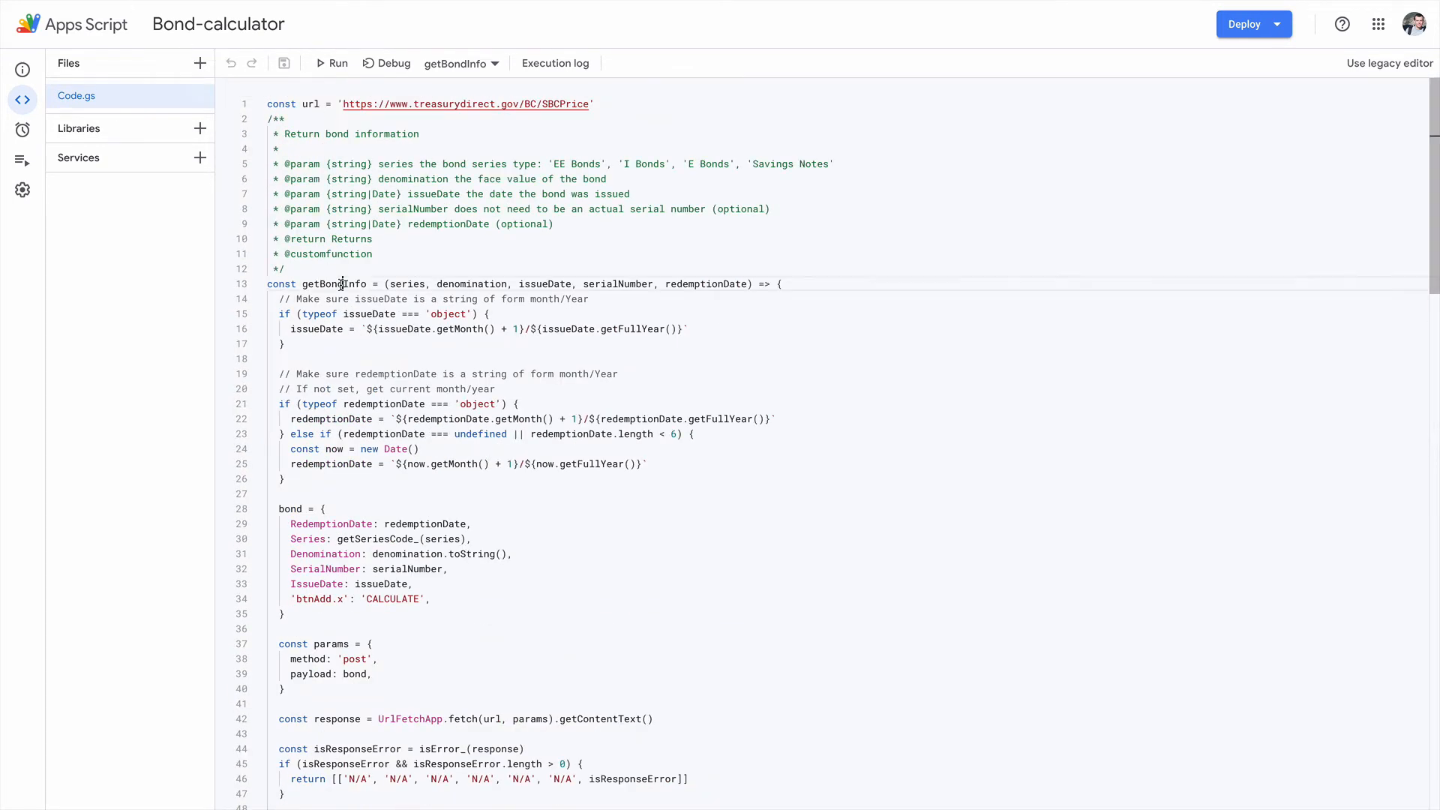
Step: Highlight the customfunction tag and the getBondInfo name in Code.gs, and return to the Bond List spreadsheet
double_click(341, 284)
double_click(324, 255)
double_click(338, 281)
mouse_move(192, 2)
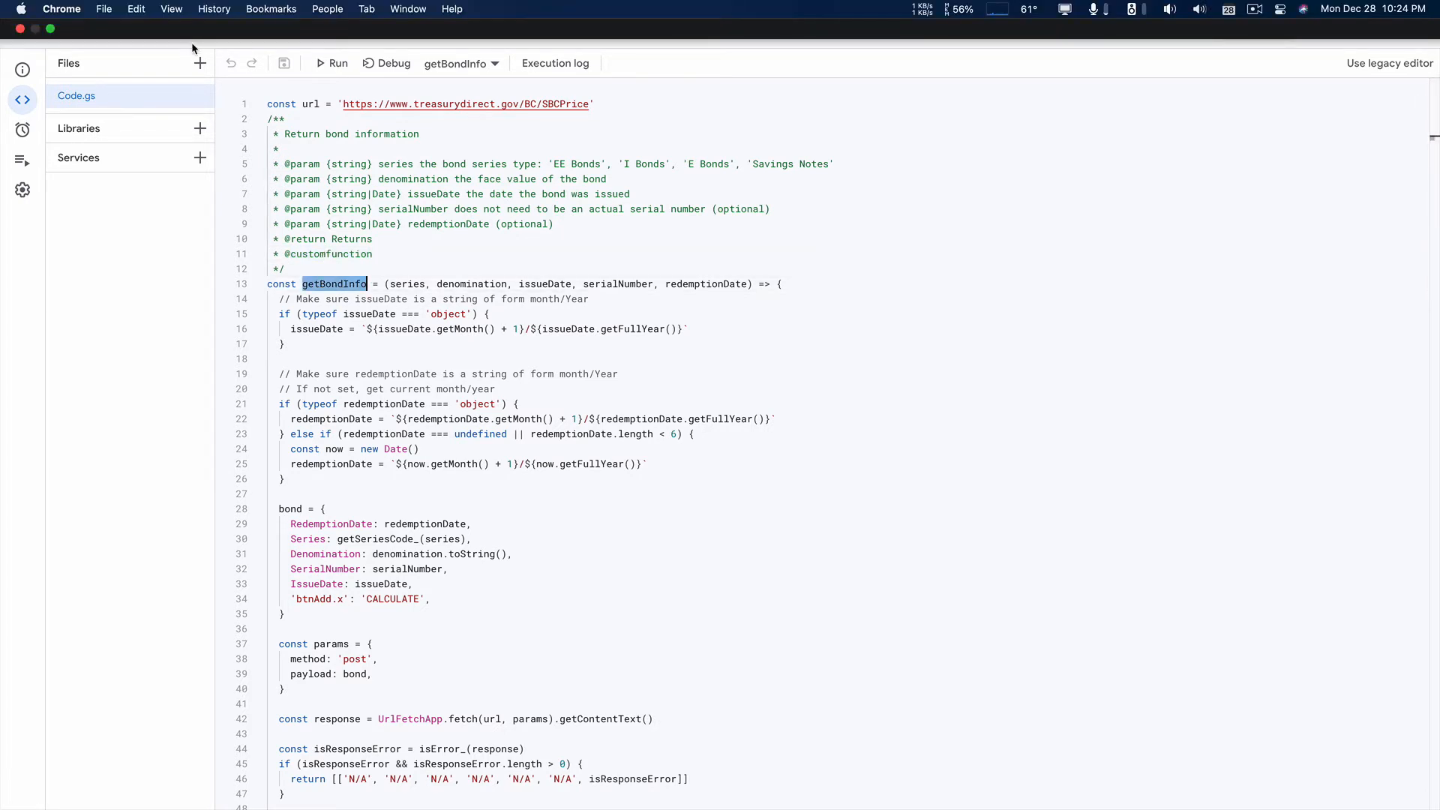
click(192, 45)
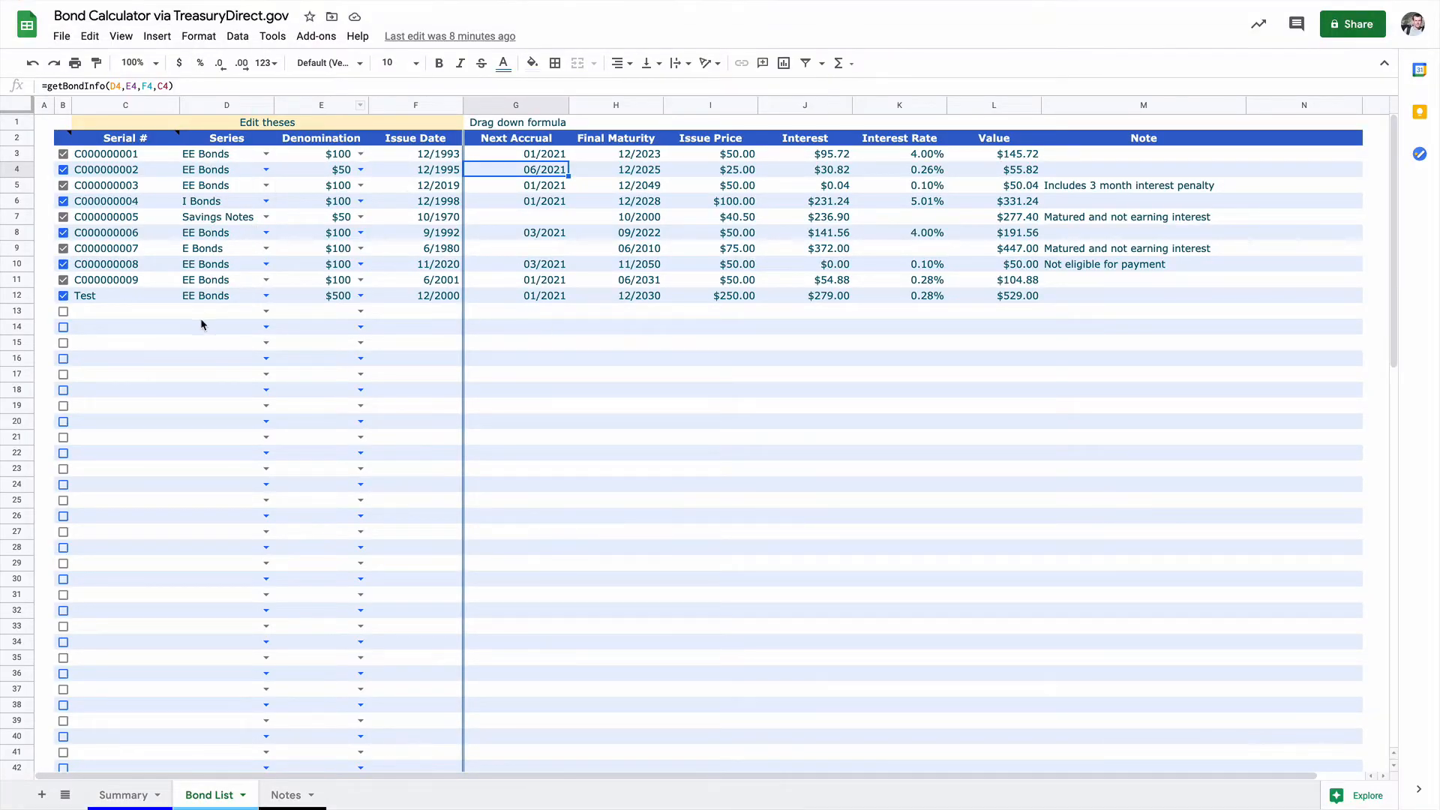
Step: Enter Test 2 as the serial number in row 13 of the Bond List and tick that row's checkbox
click(106, 297)
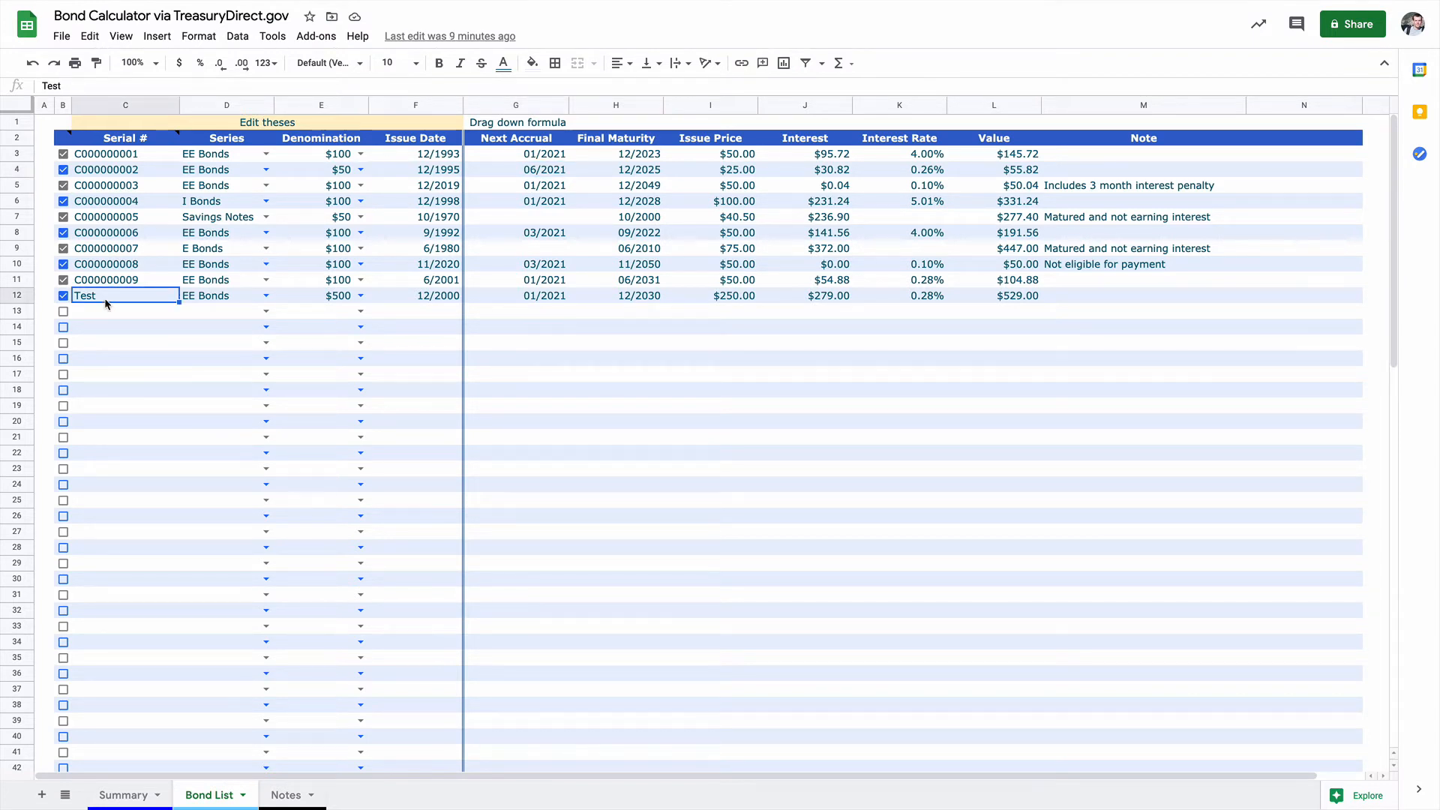
click(102, 314)
text(Test)
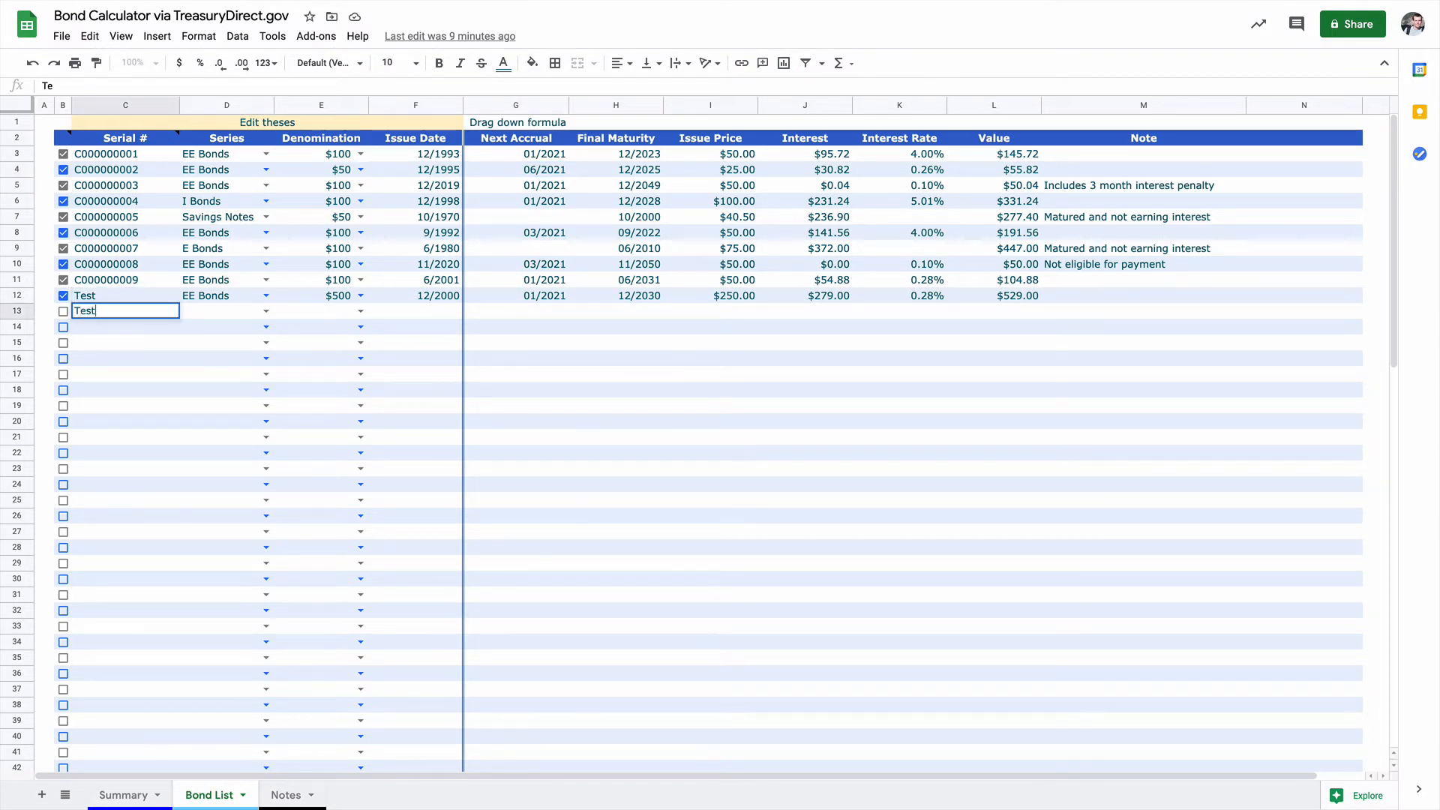
text( 32)
click(63, 312)
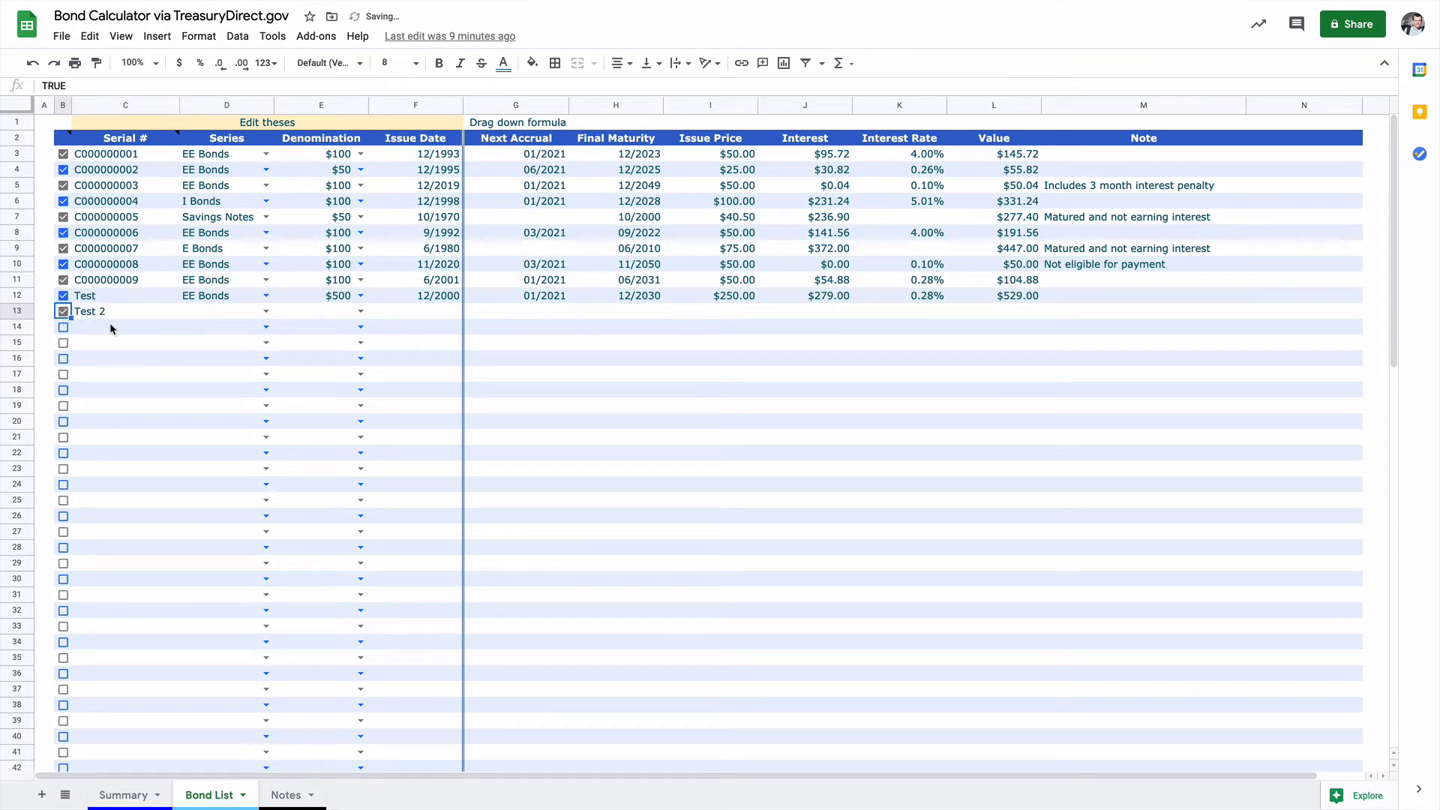
Step: Set the Test 2 bond's series to EE Bonds and its denomination to 1000
click(264, 312)
click(241, 333)
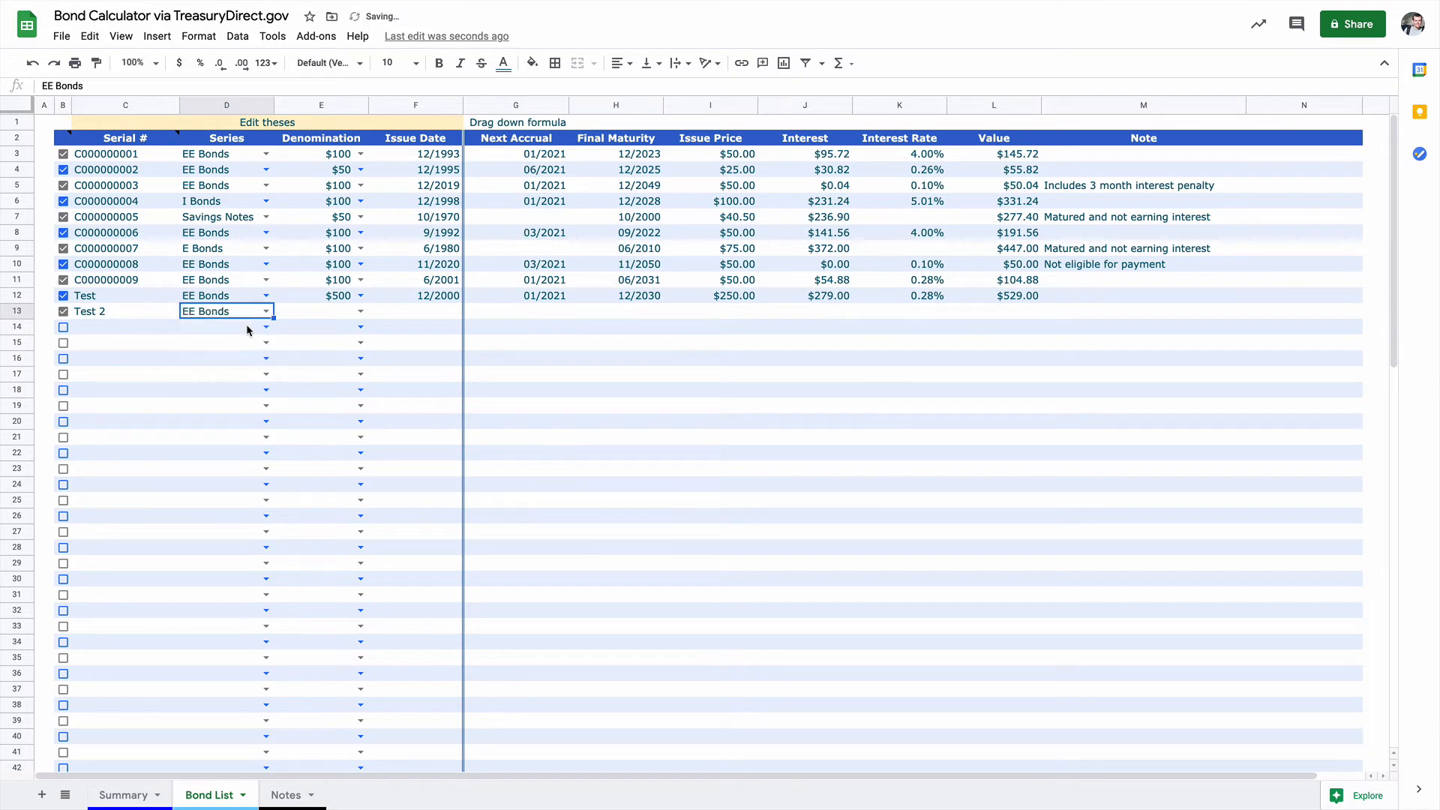
click(361, 312)
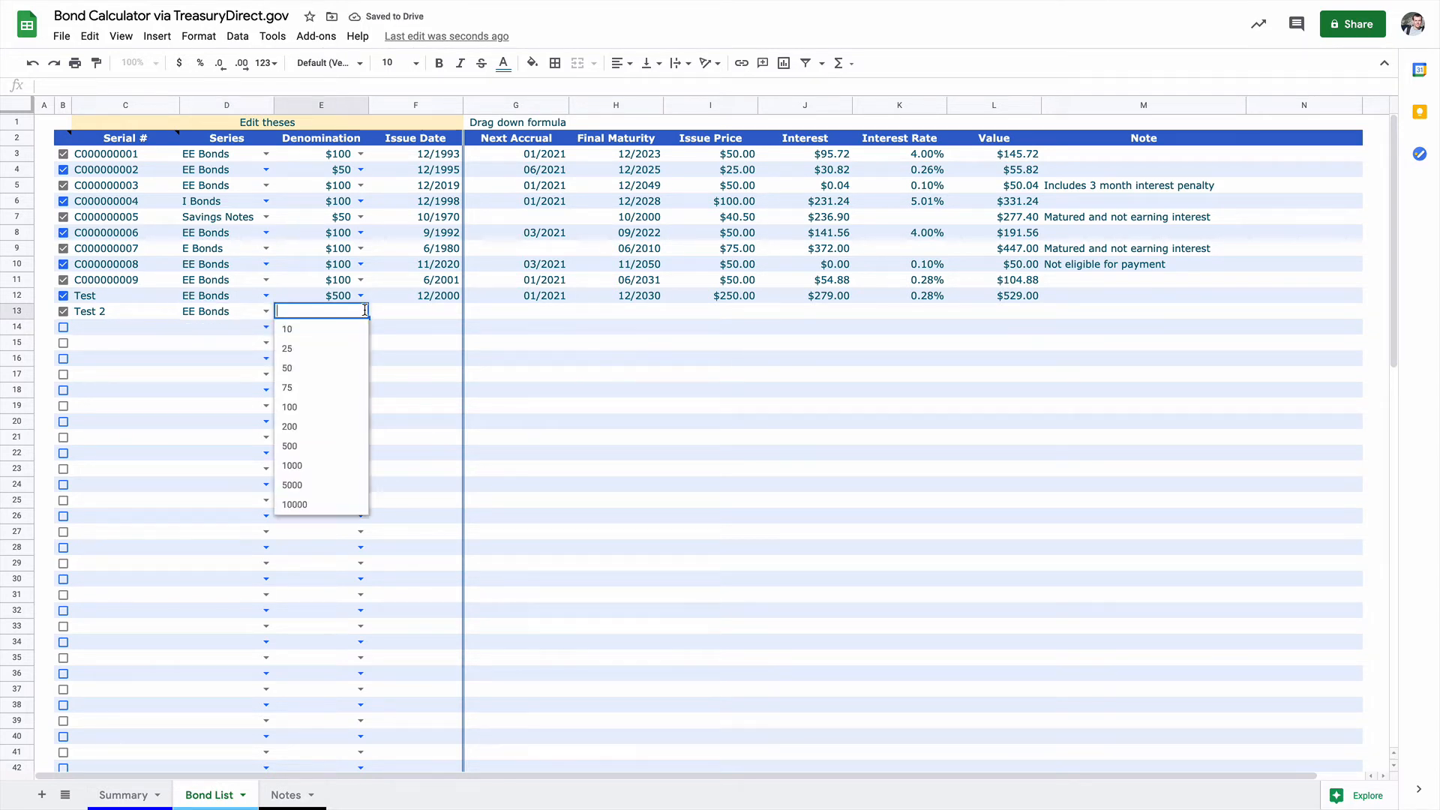
click(321, 464)
Step: Enter 12/2005 as the Test 2 bond's issue date
click(441, 312)
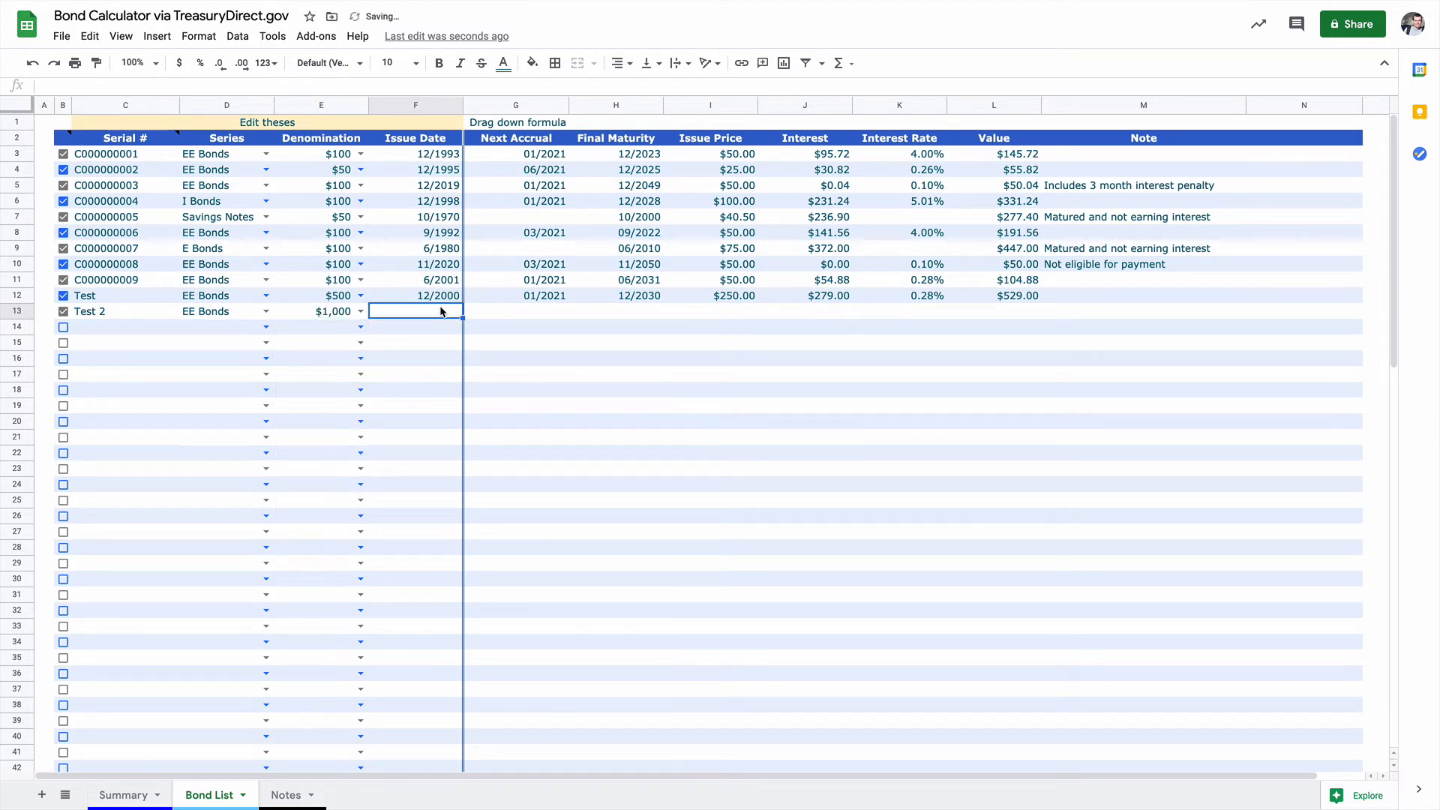
text(12/20)
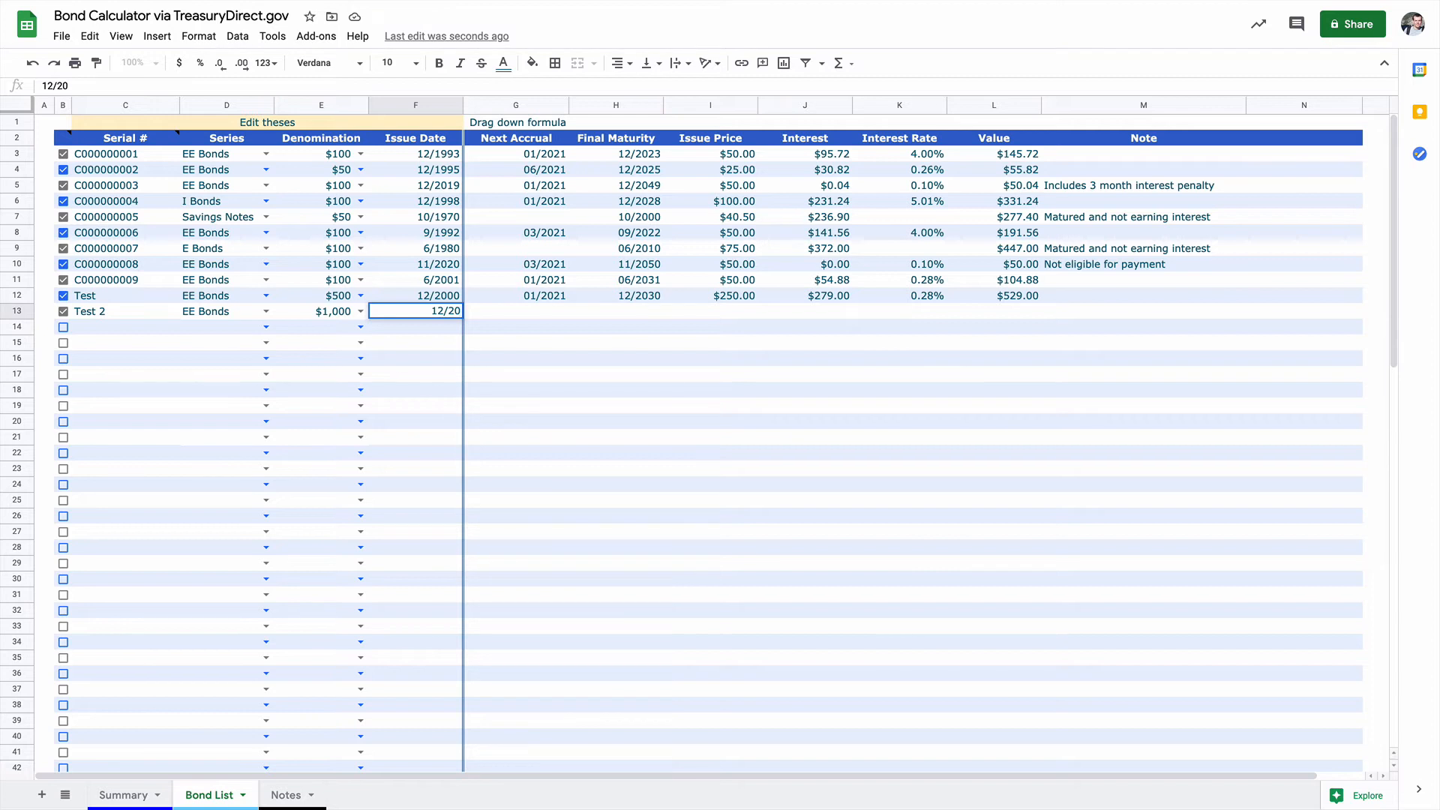
text(05)
key(Tab)
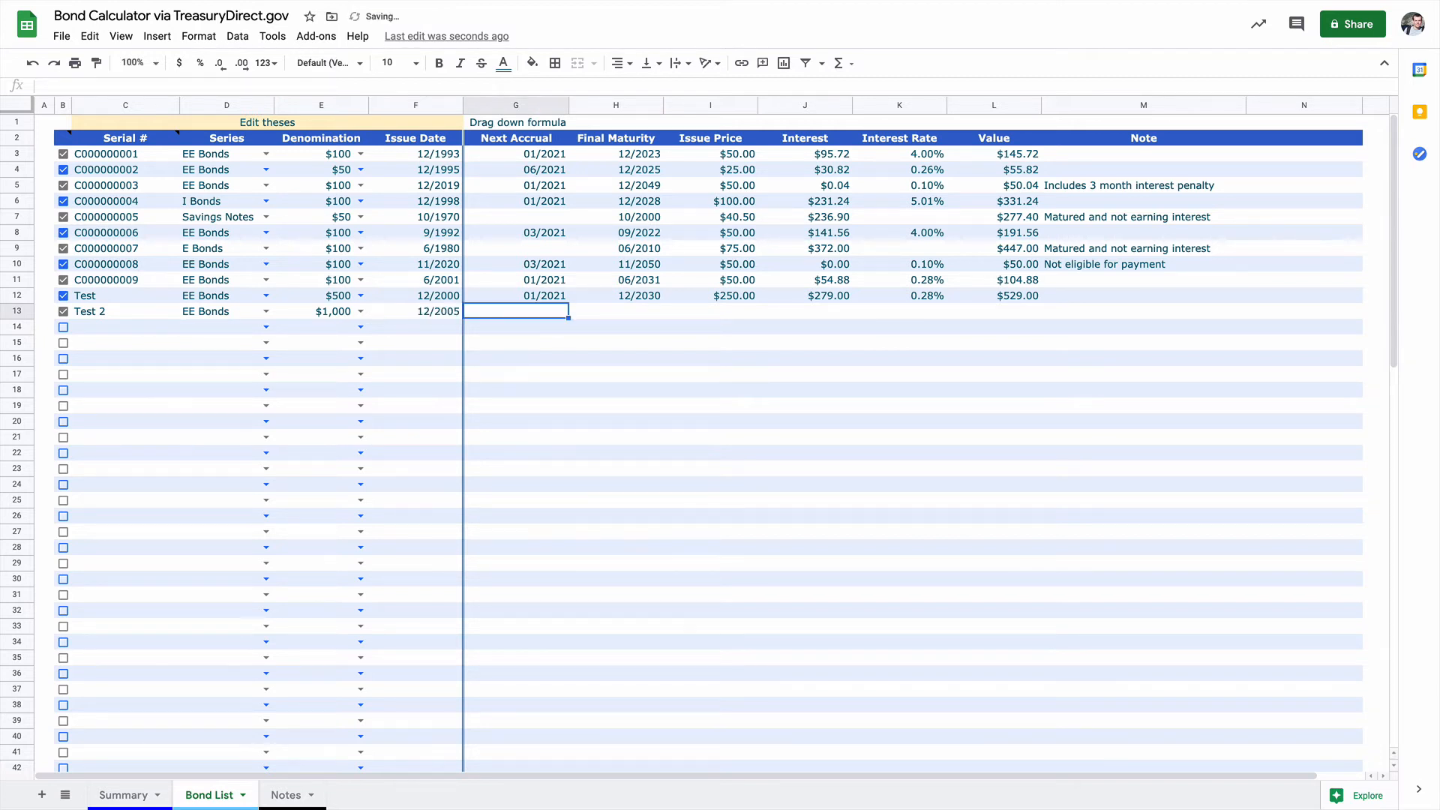
Step: Fill the getBondInfo formula from the Test row down into the Test 2 row and inspect the copied formula, leaving it as is
click(525, 298)
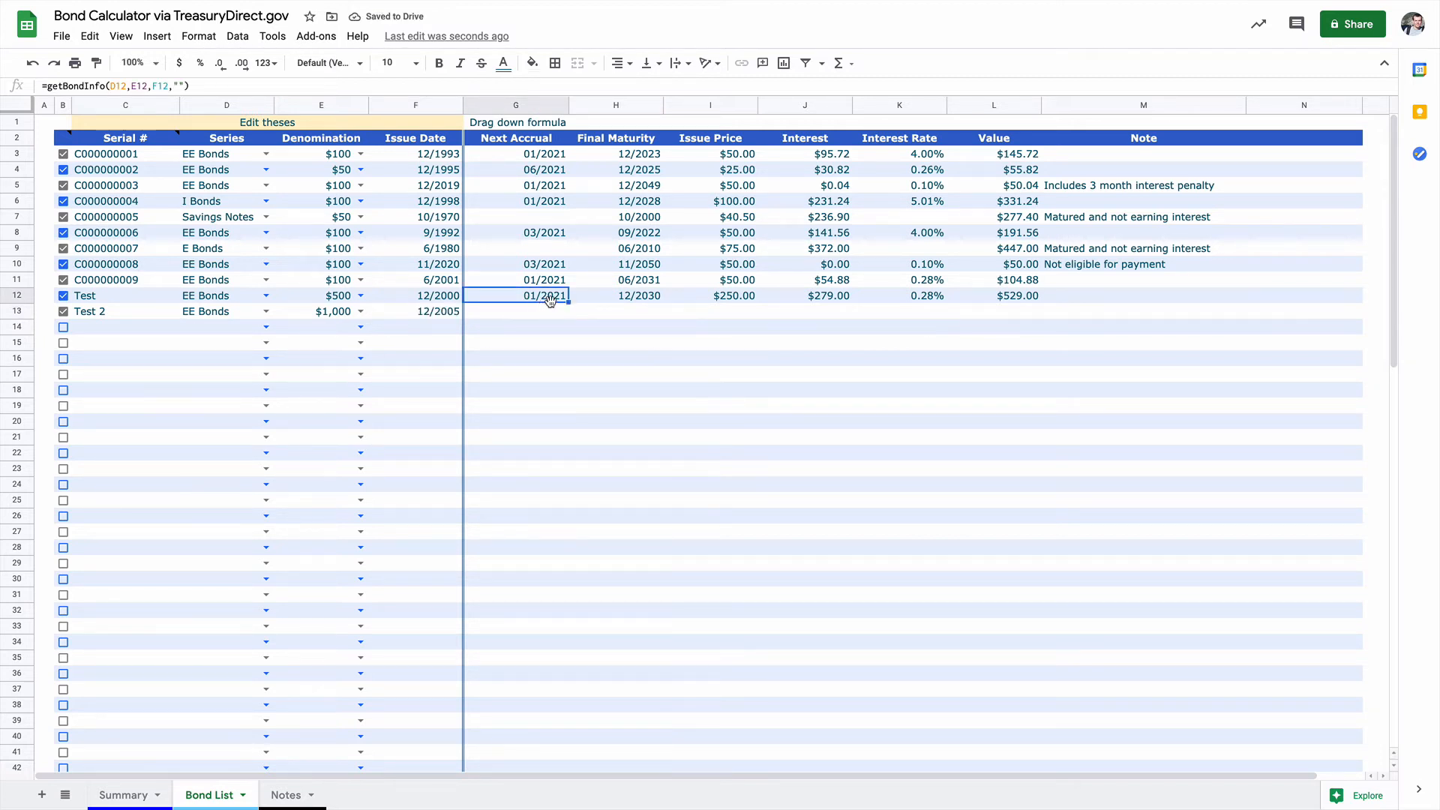
drag(566, 303, 568, 312)
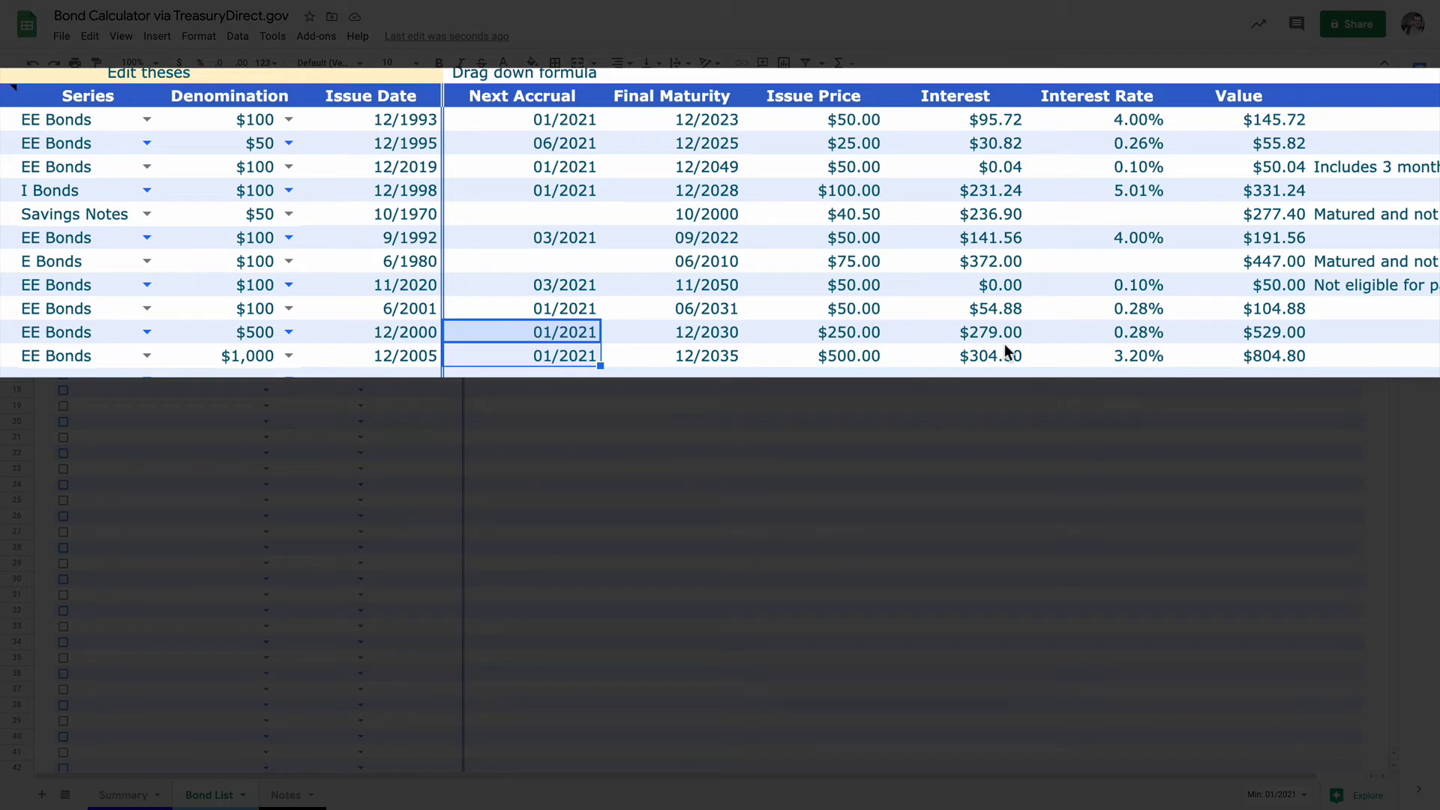
click(548, 383)
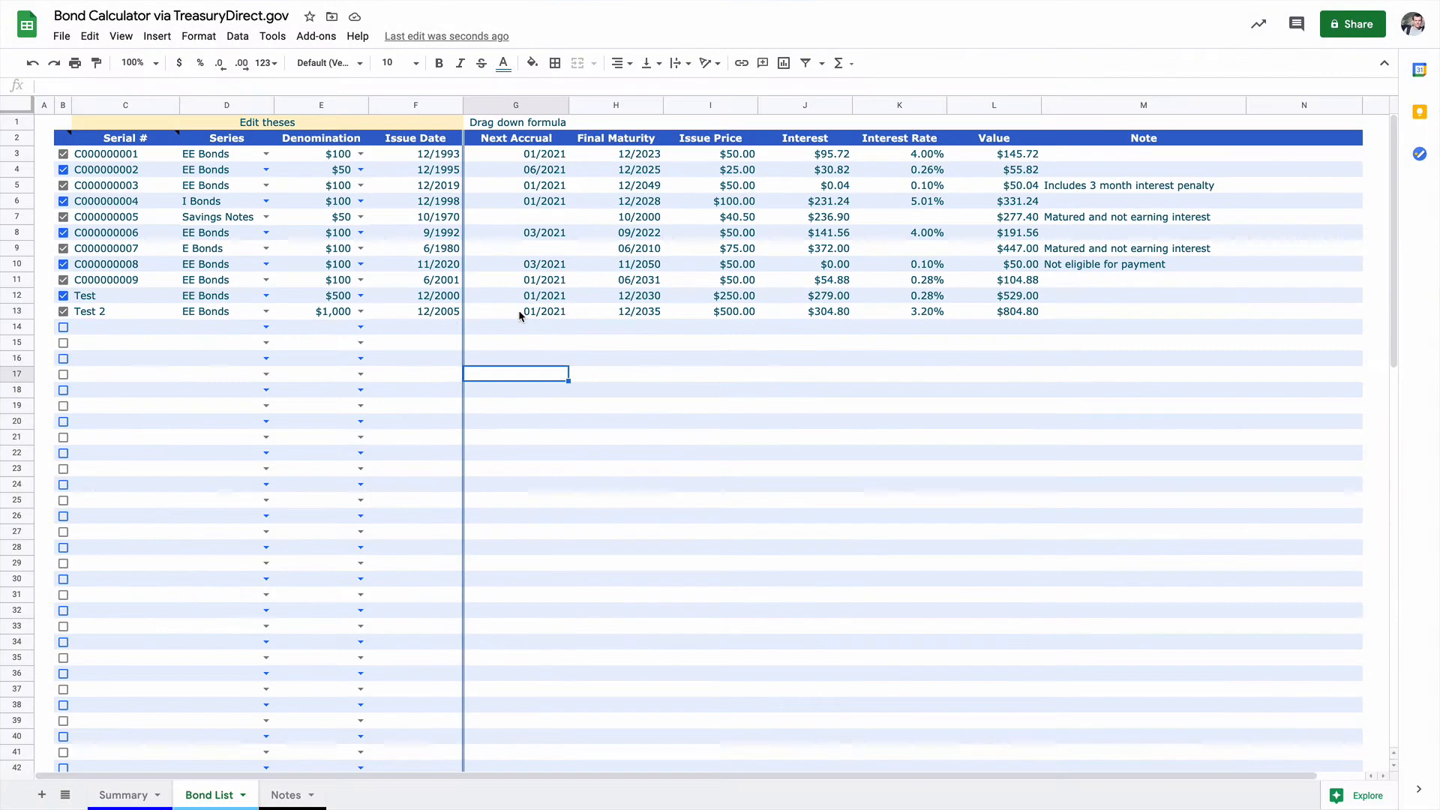
double_click(517, 310)
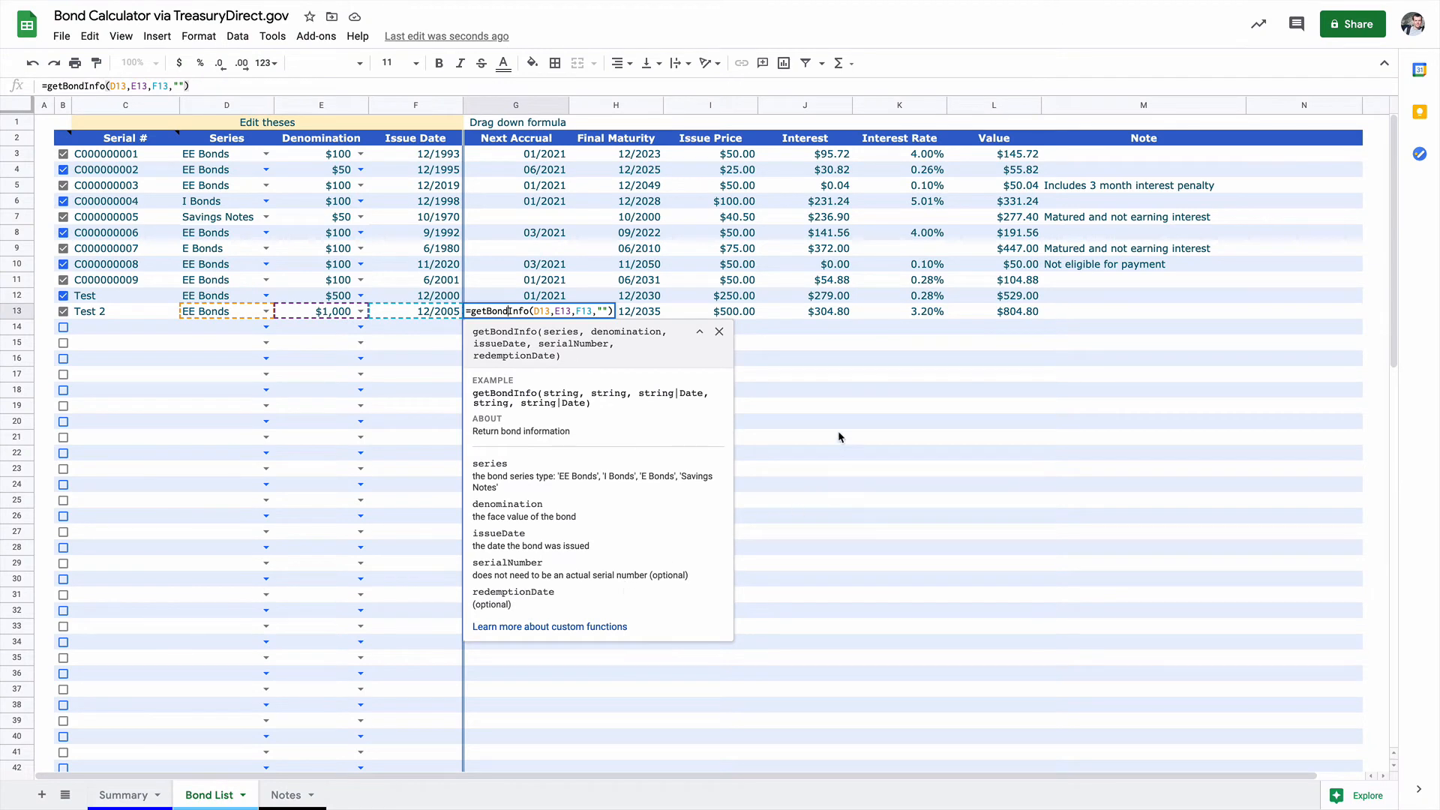
click(838, 406)
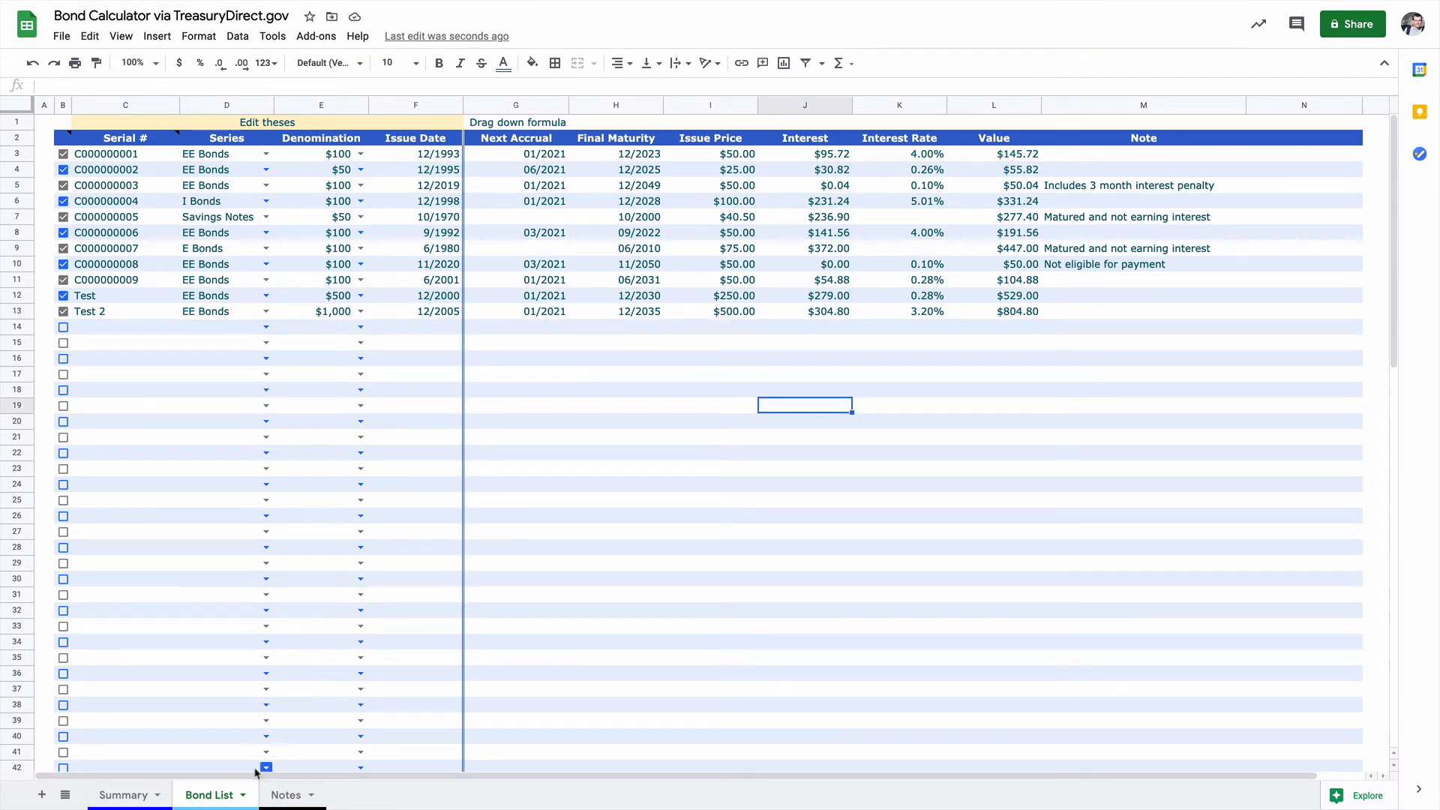
Step: Open the Summary sheet and highlight the bond groups from Maturing within 3 years through Not eligible for payment
click(114, 800)
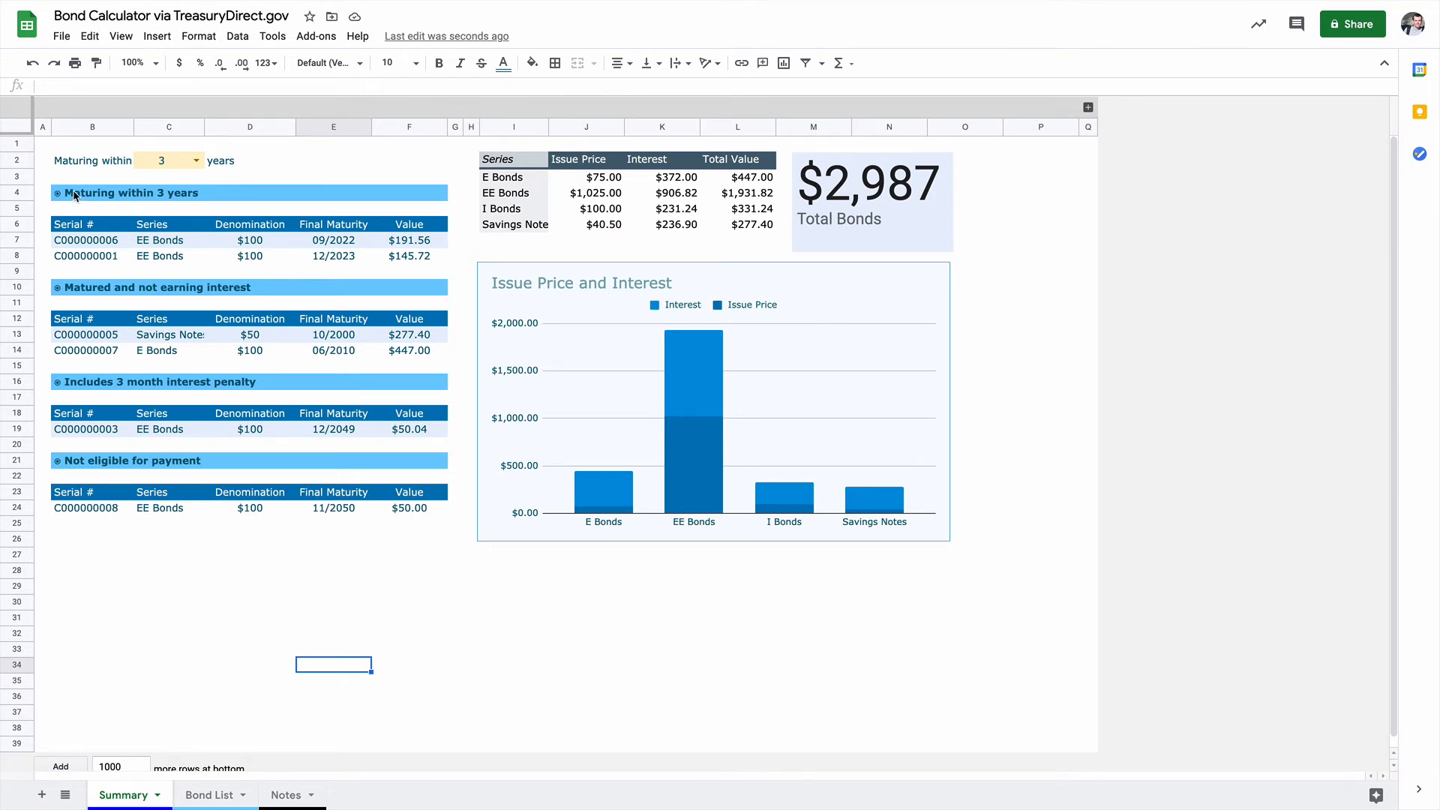
drag(74, 195, 408, 518)
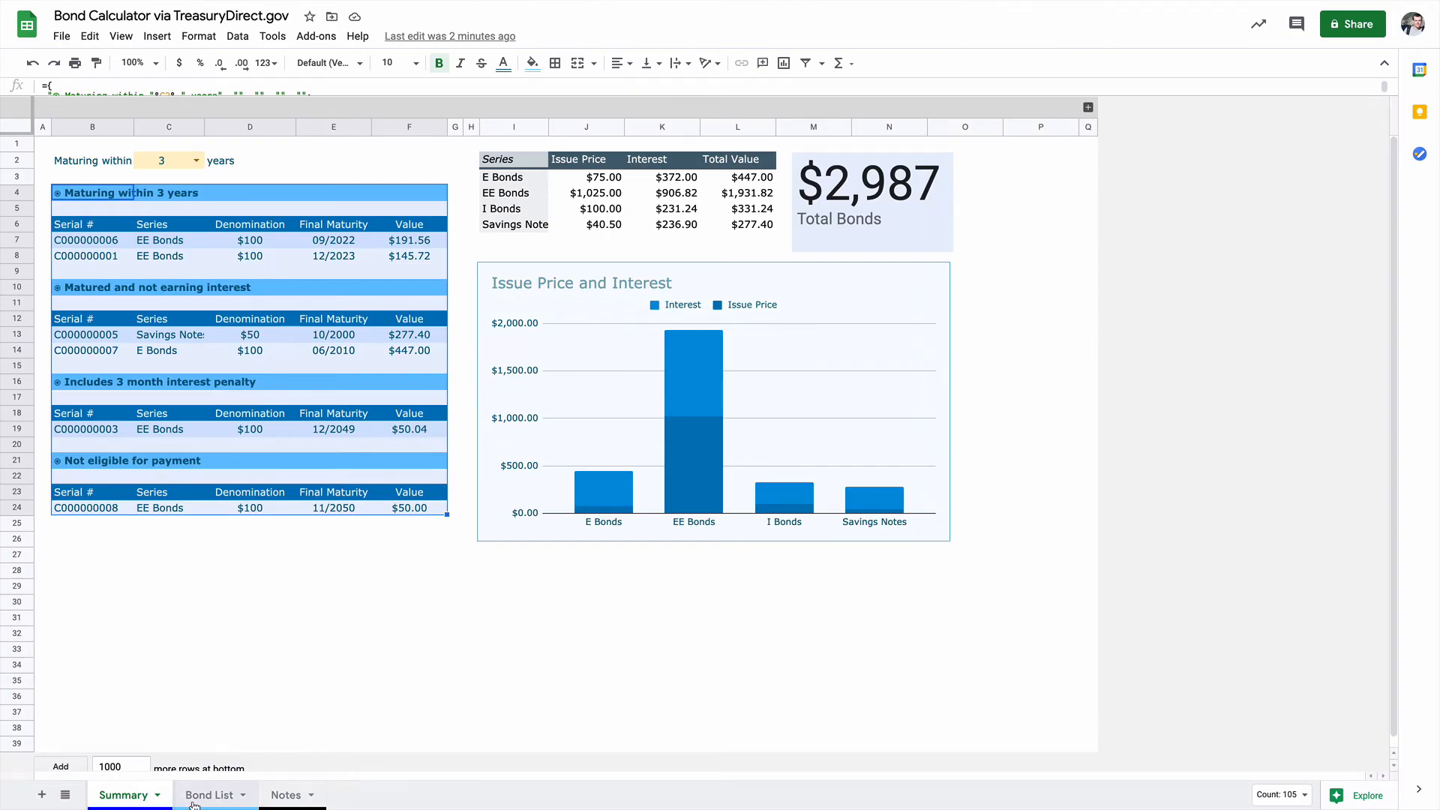
Step: Compare the interest penalty, matured and not eligible notes in the Bond List with those bonds' issue and final maturity dates
click(209, 795)
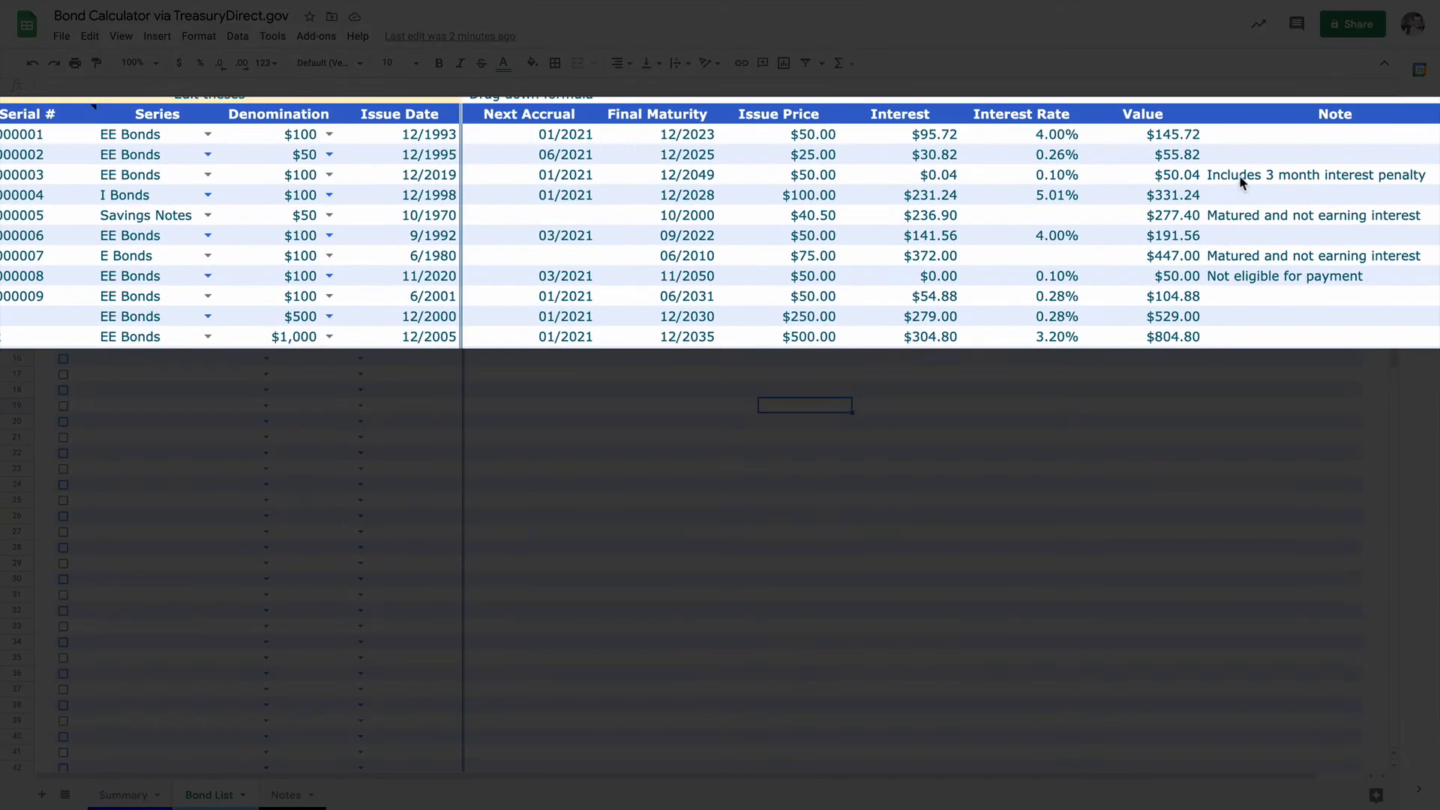
click(1239, 177)
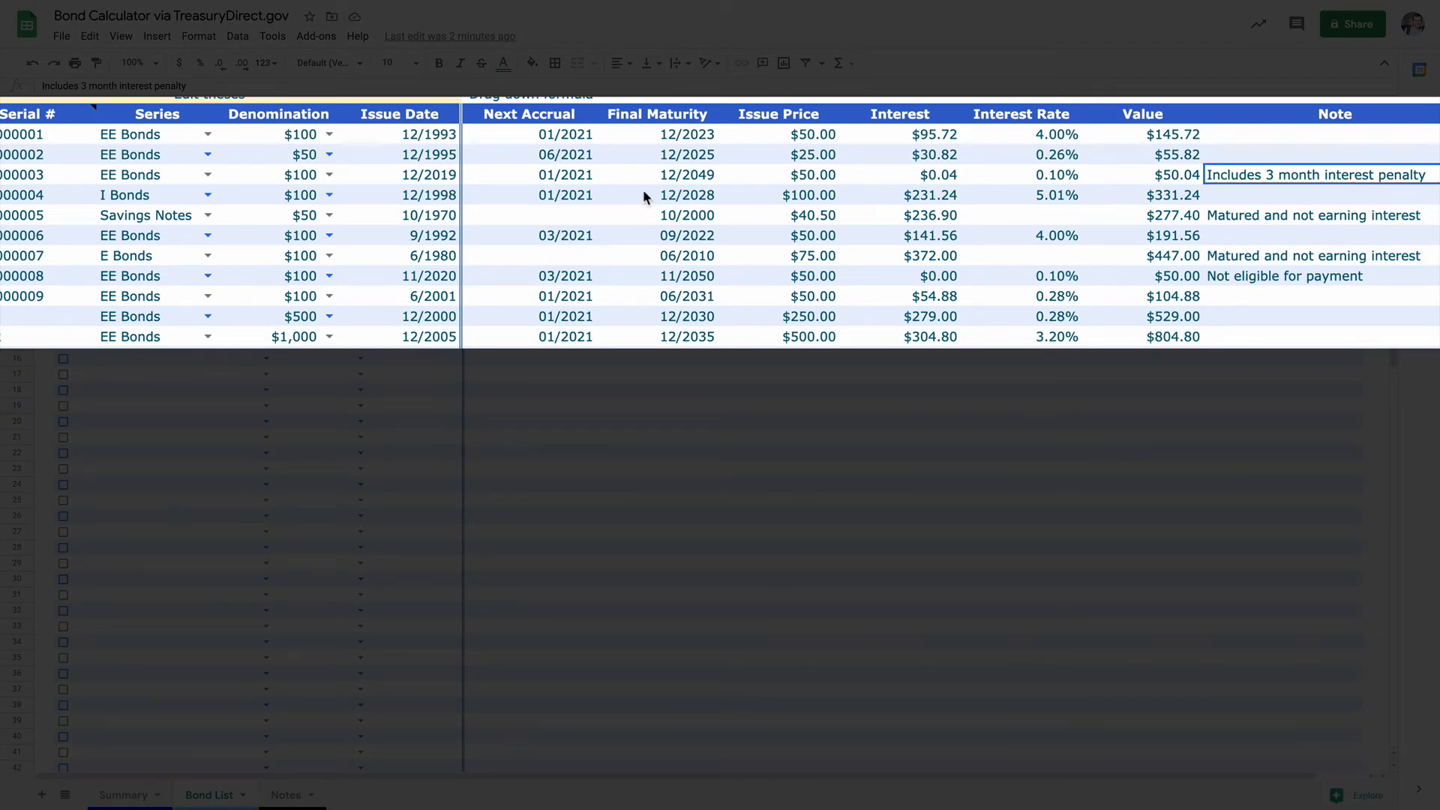
click(420, 177)
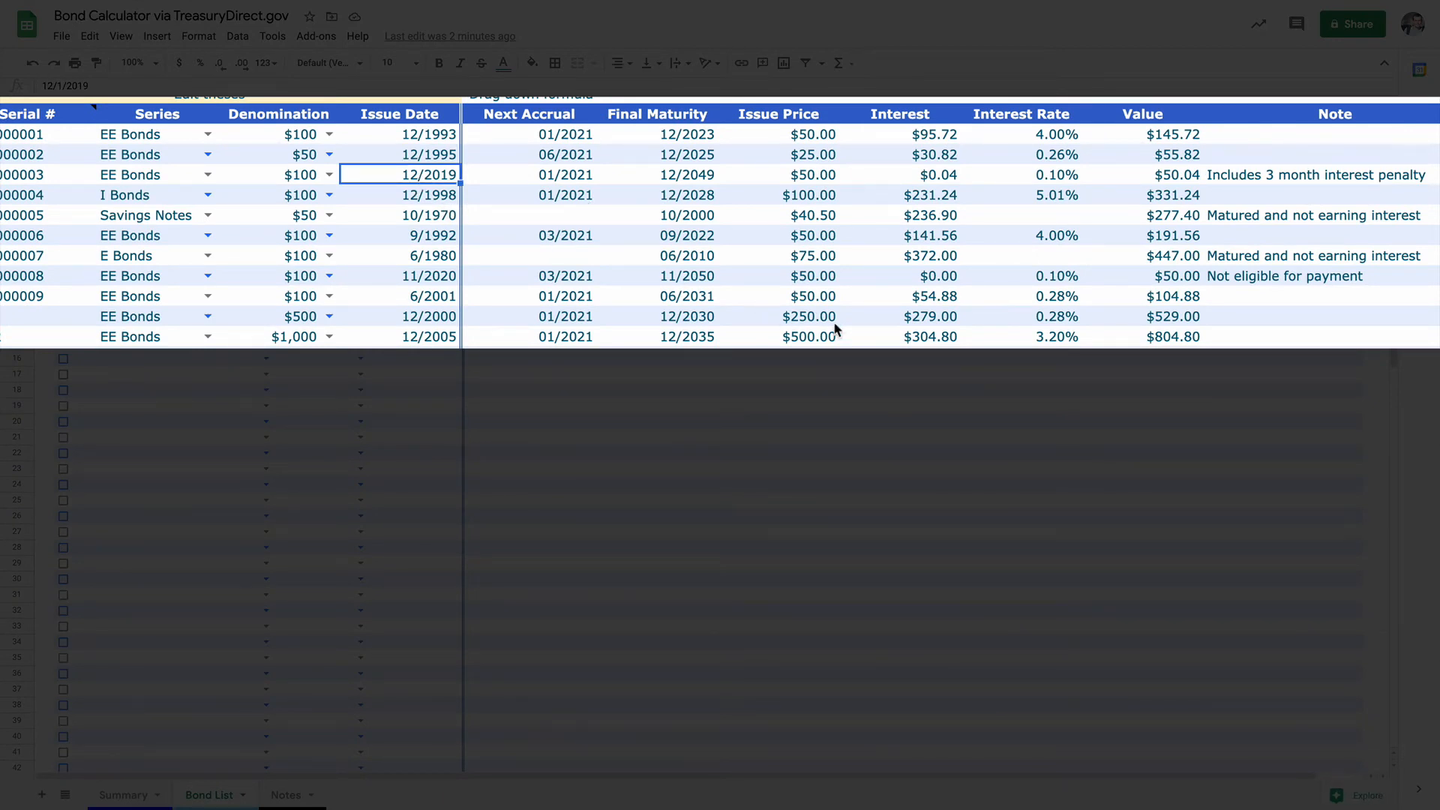
click(1253, 217)
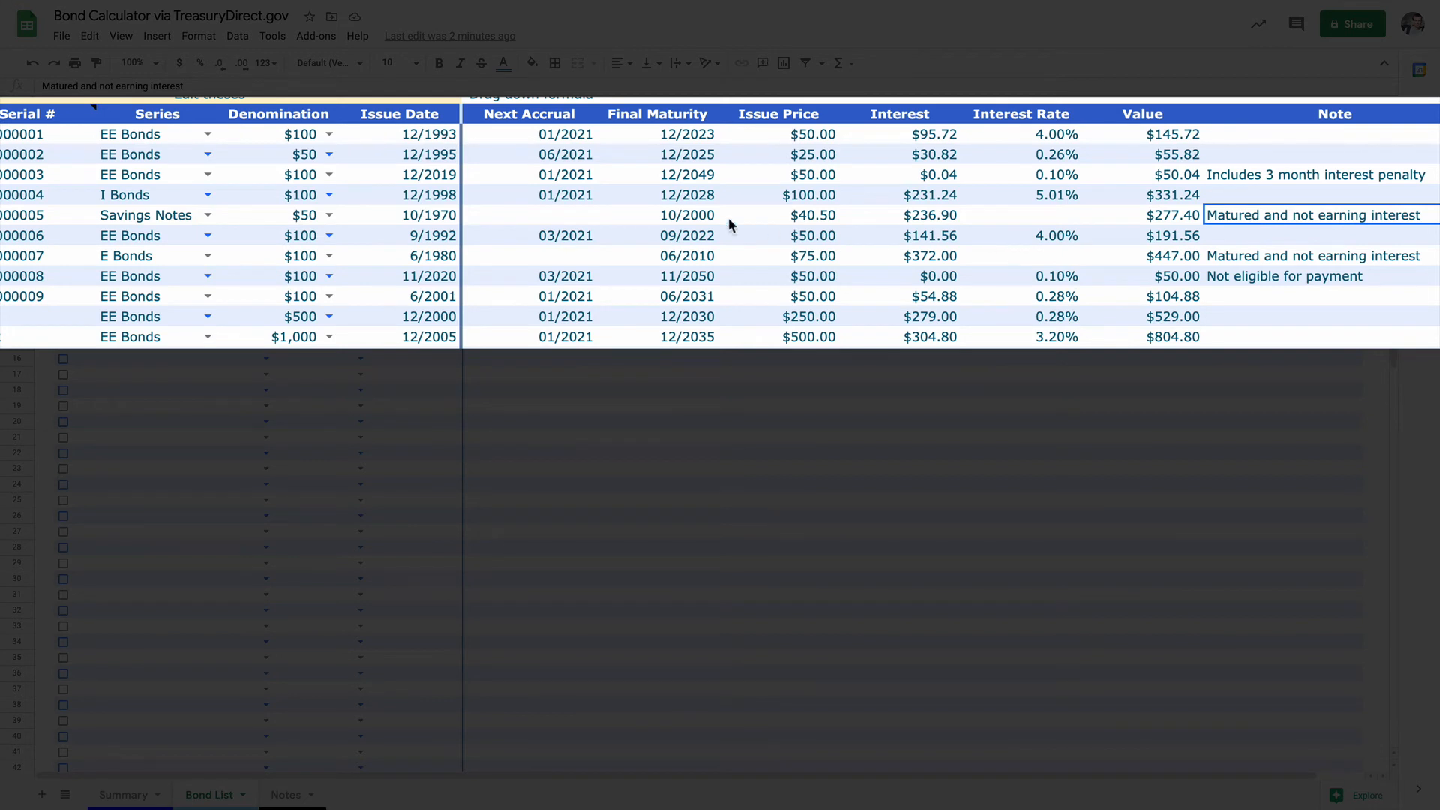
click(420, 219)
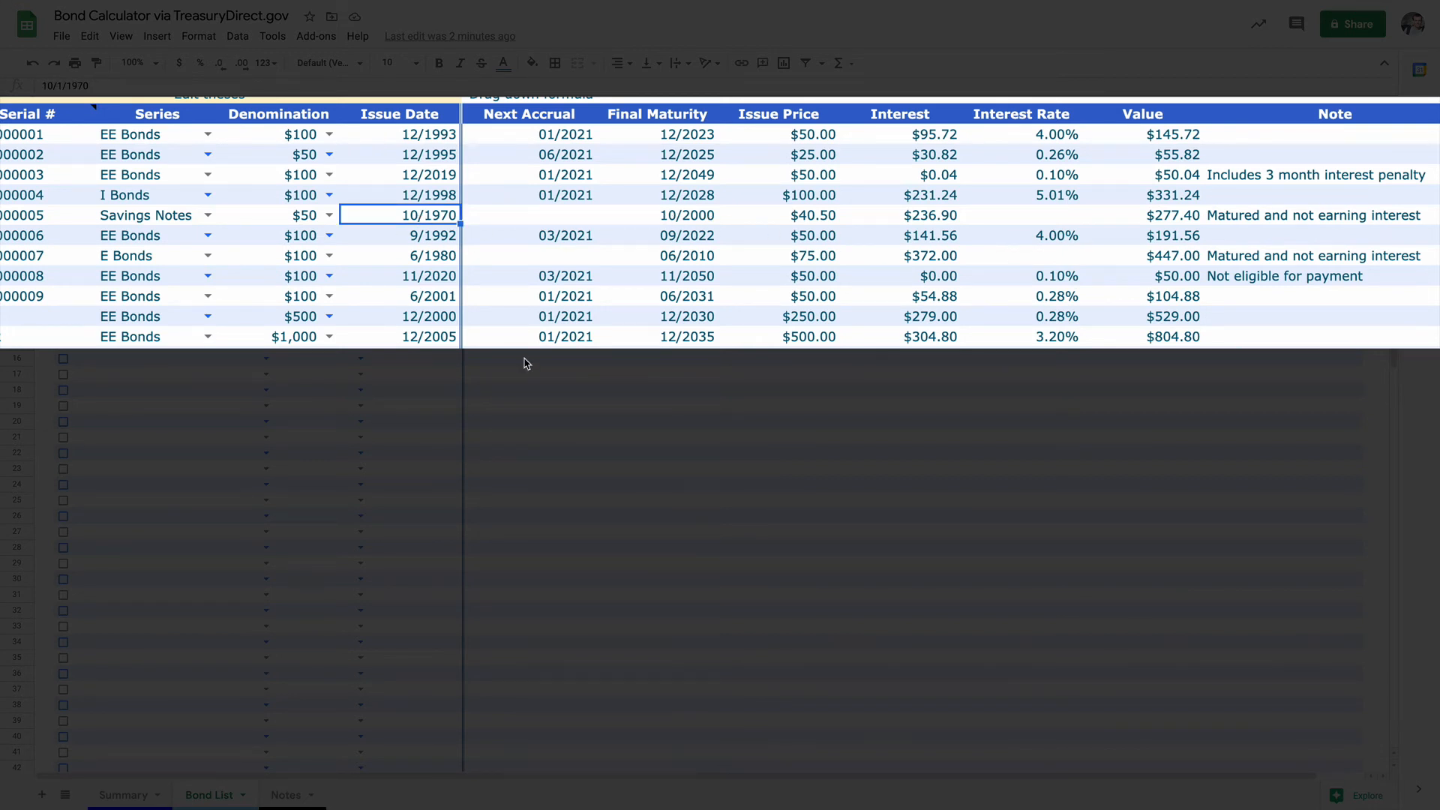
click(689, 216)
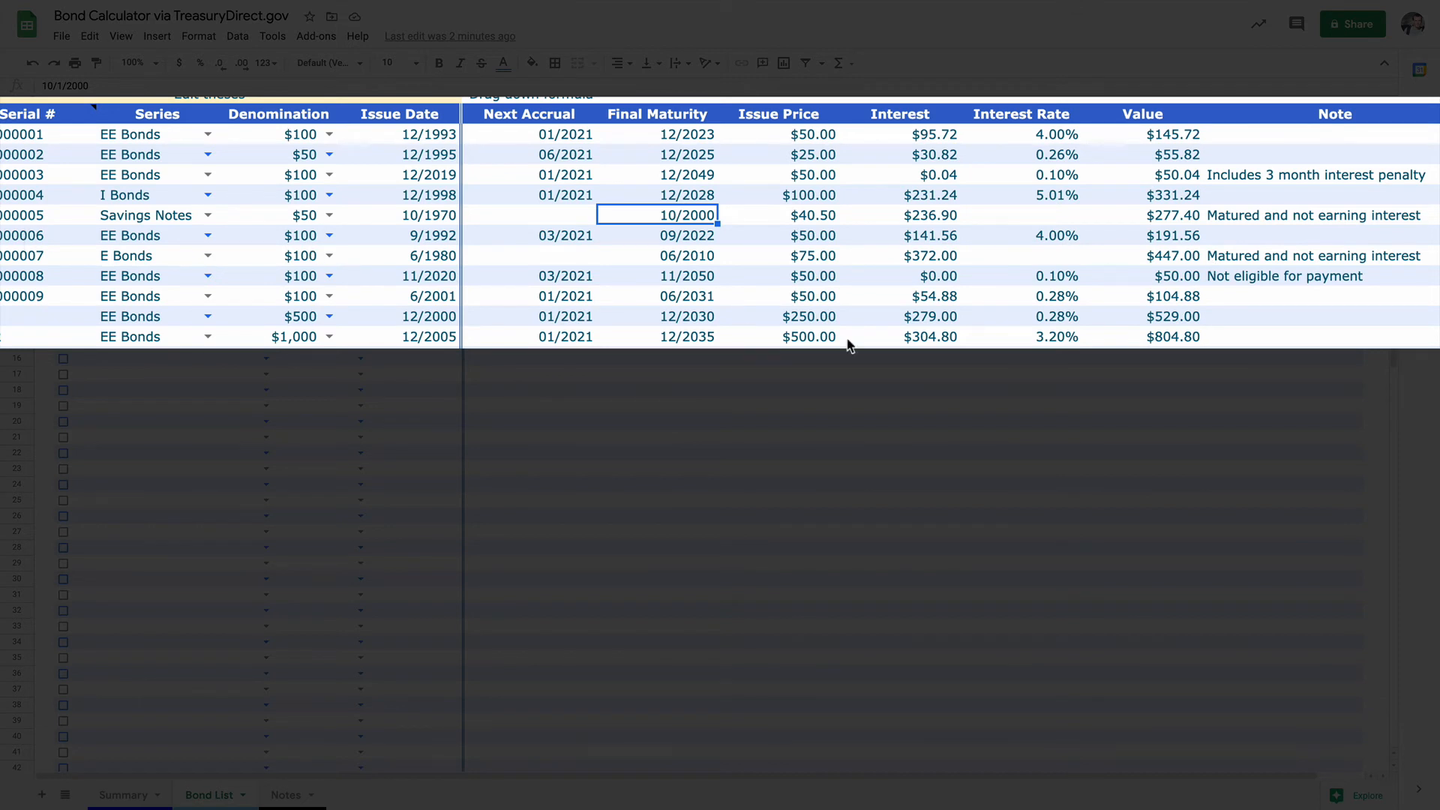
click(1217, 280)
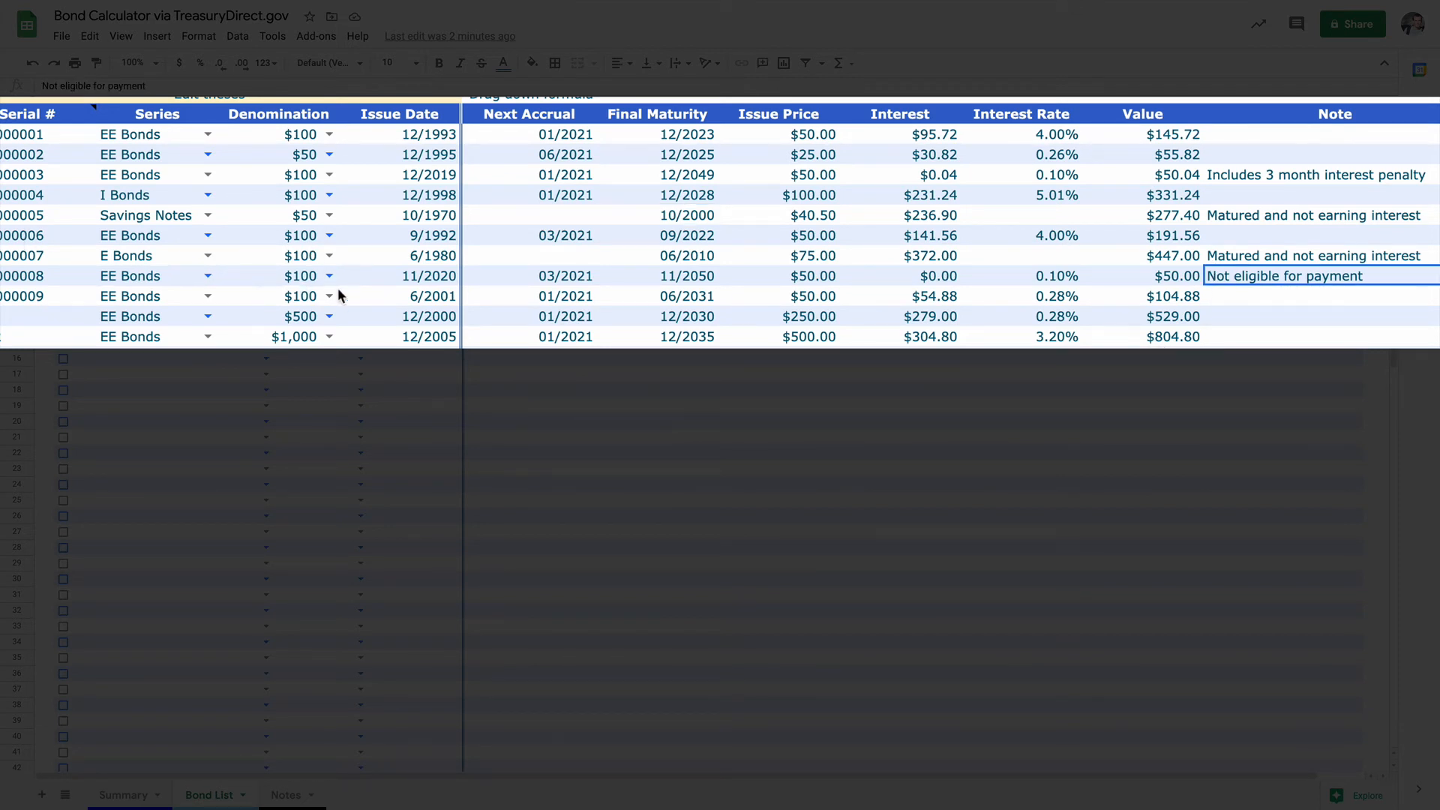
click(418, 279)
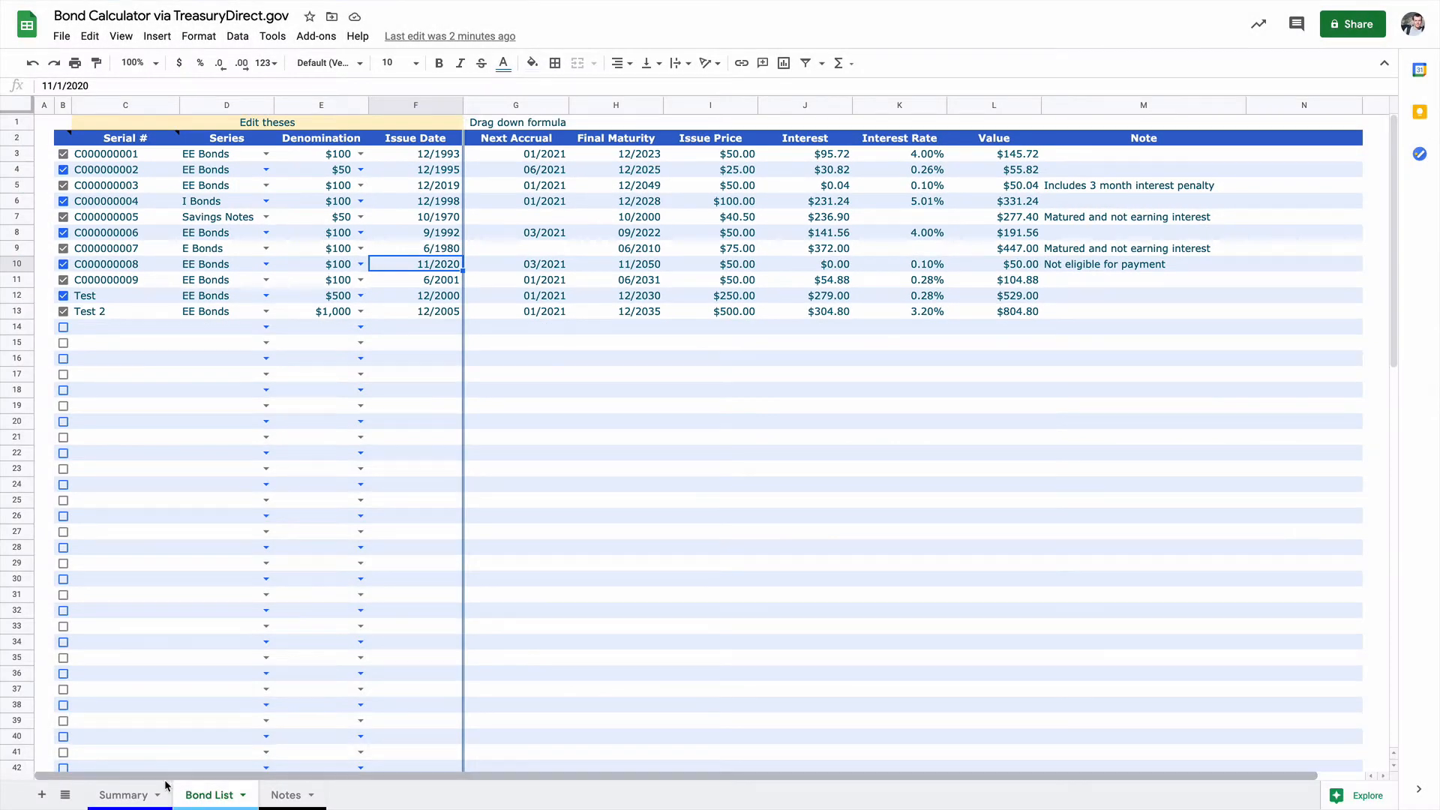
Step: Set the Summary sheet's maturity window to 2 years and highlight the bonds listed under it
click(135, 793)
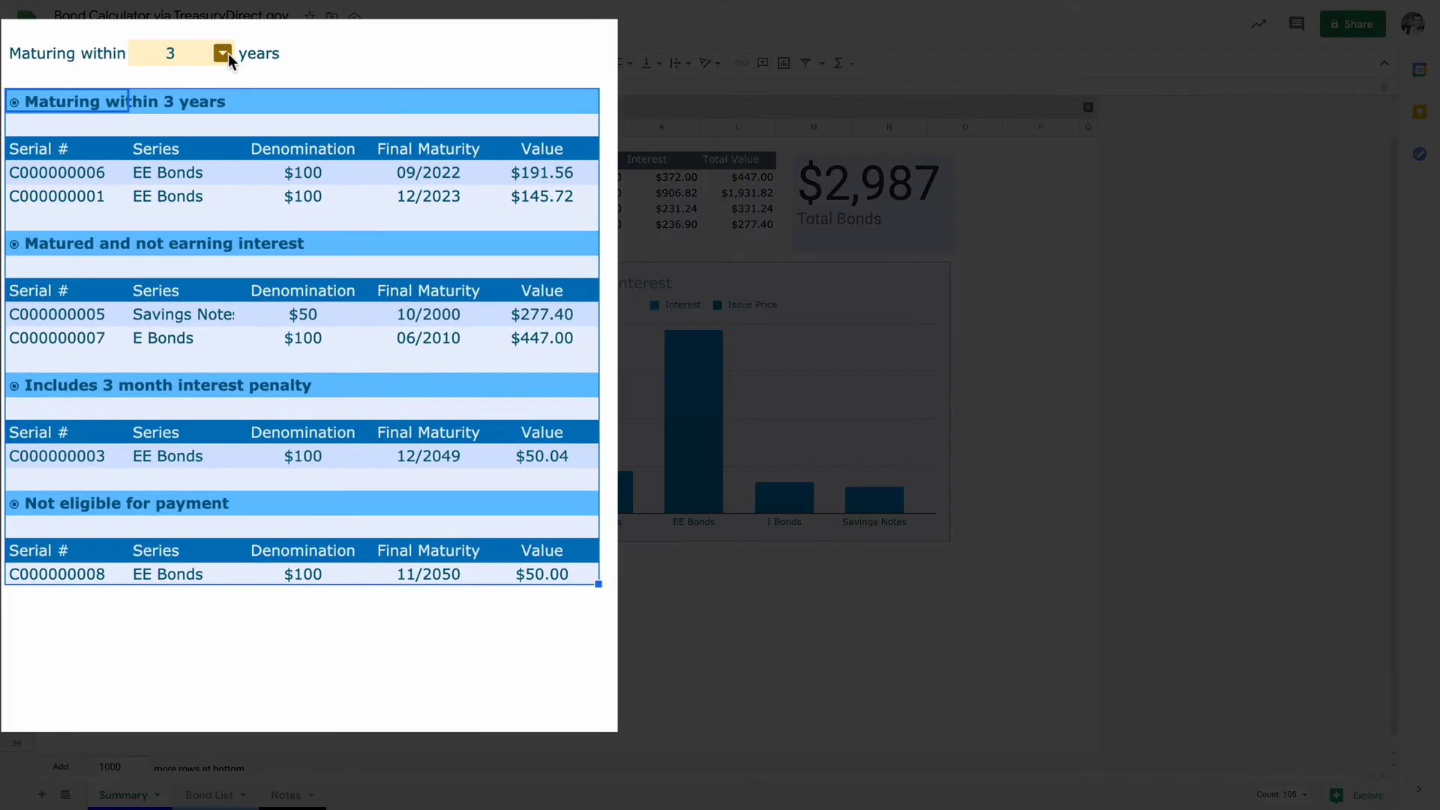
click(197, 161)
click(186, 116)
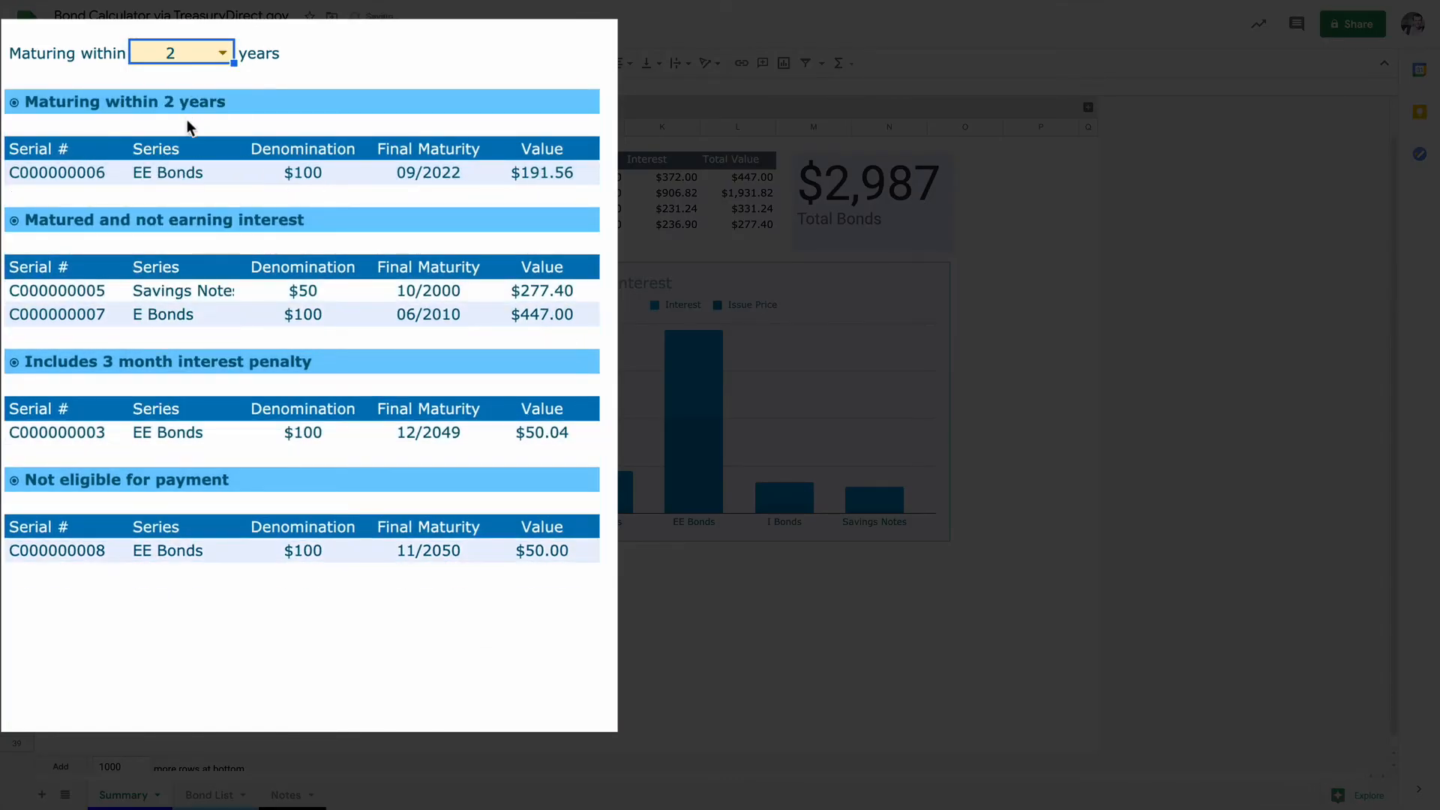
drag(41, 147, 547, 177)
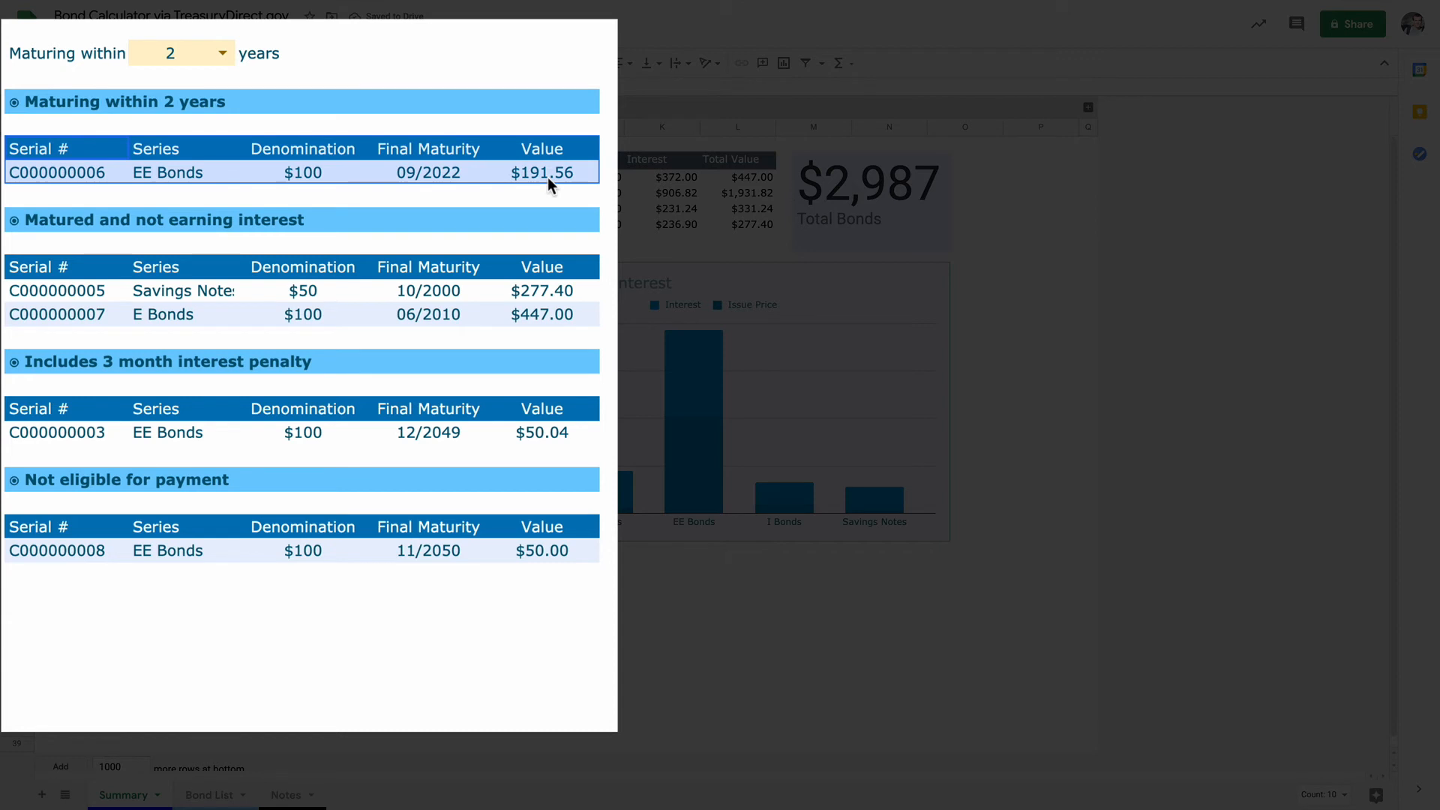
Step: Try a 1-year maturity window on the Summary sheet and restore it to 3 years
click(223, 54)
click(187, 81)
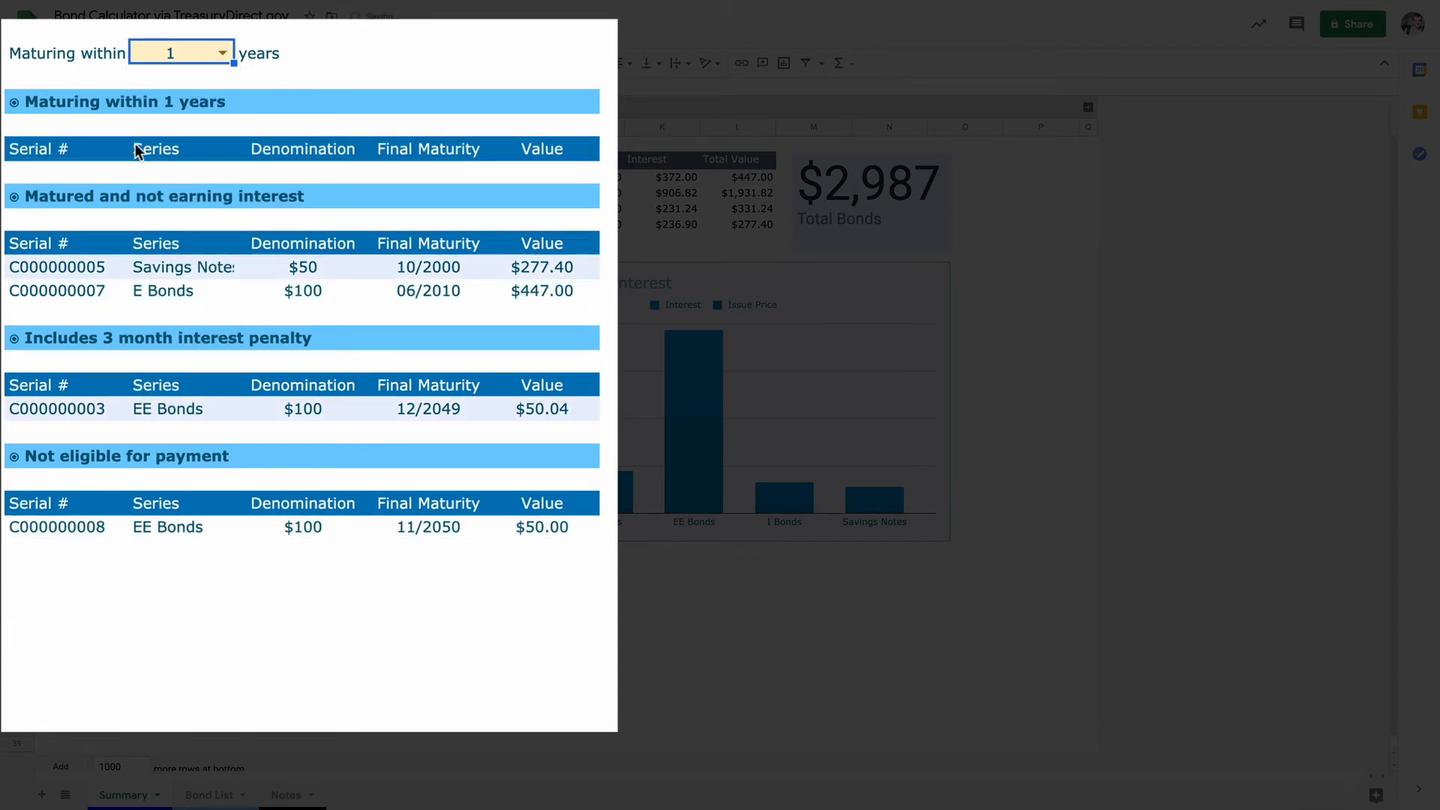
click(222, 53)
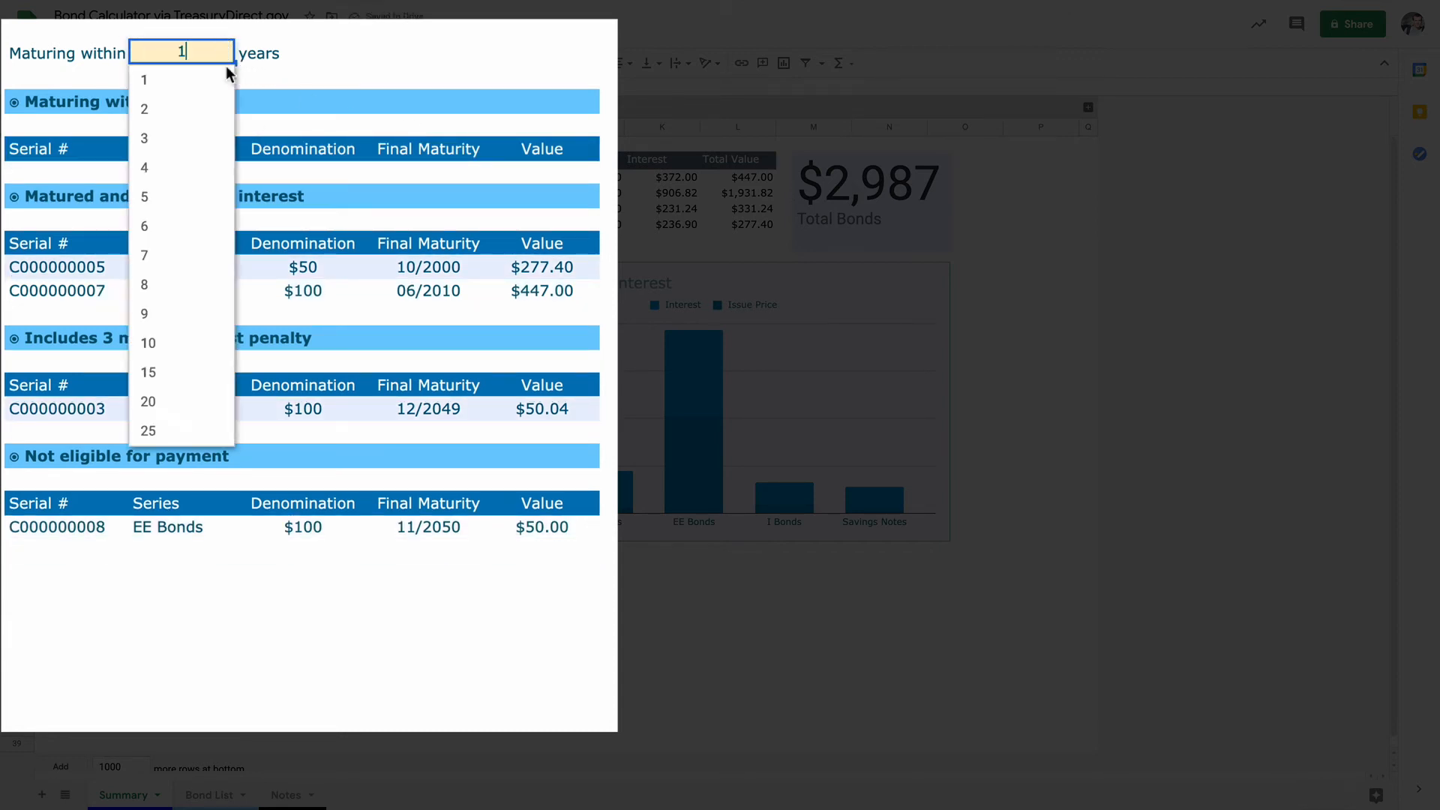
click(199, 138)
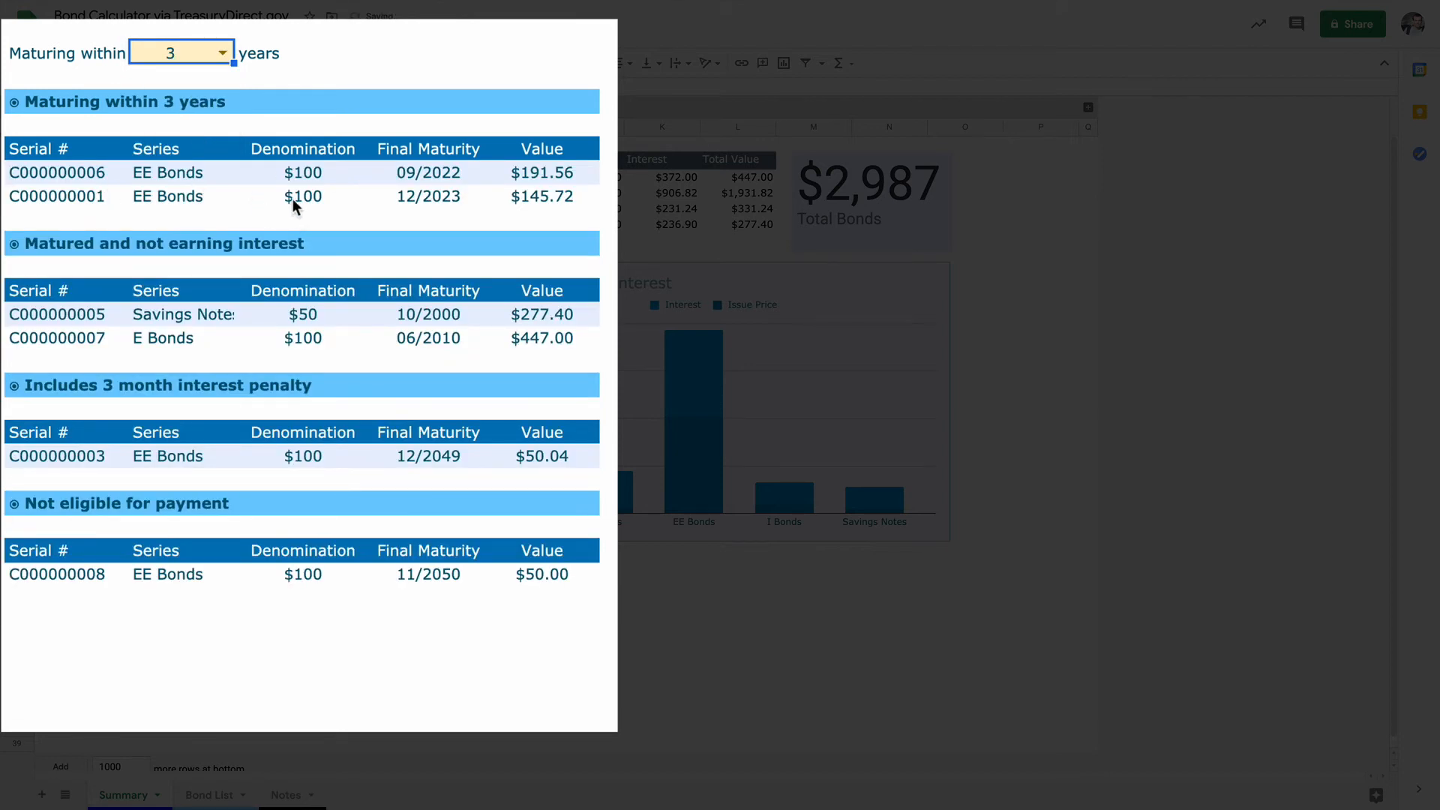
Step: Highlight the matured bonds on the Summary sheet and uncheck those two bonds, in rows 9 and 7, on the Bond List
drag(120, 317, 536, 350)
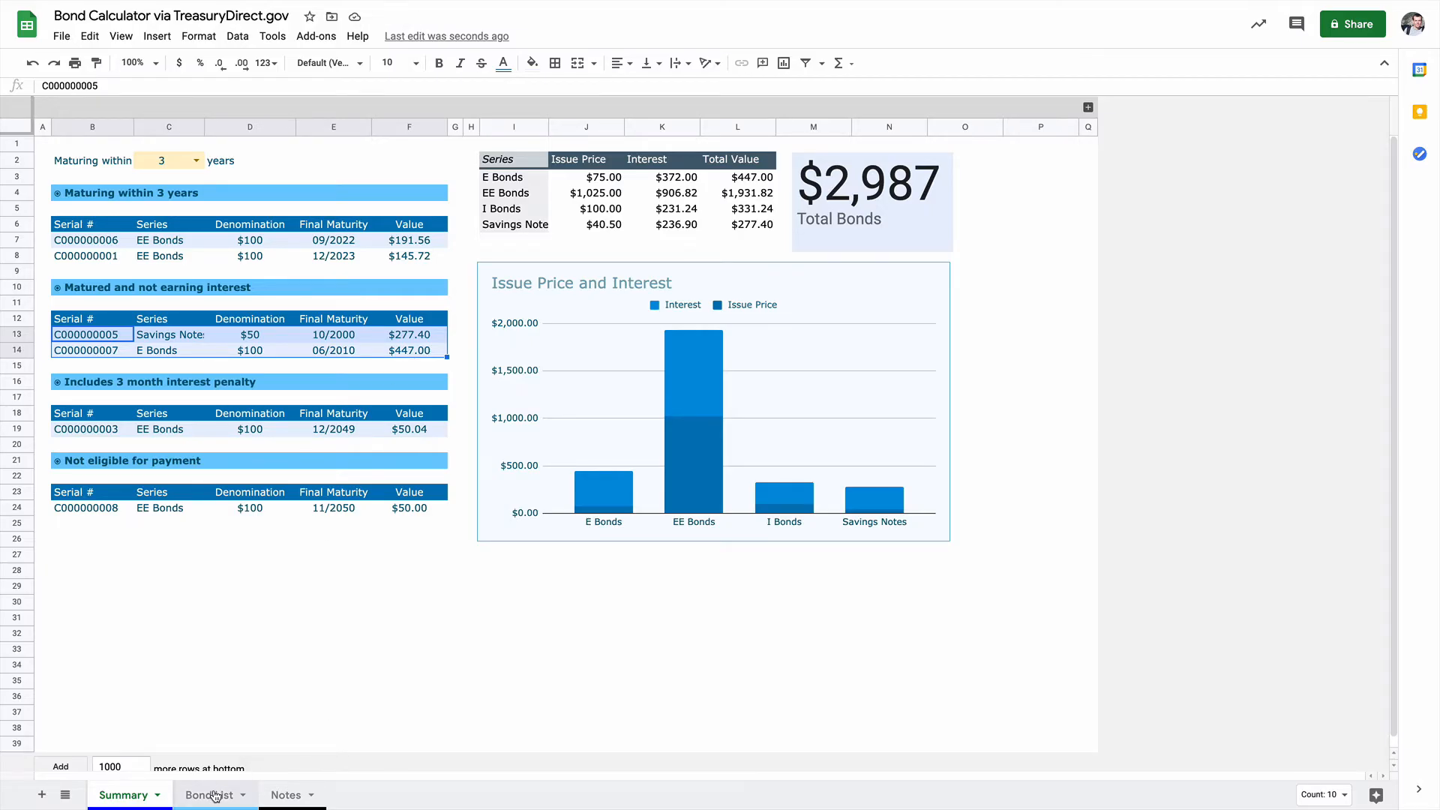
click(213, 795)
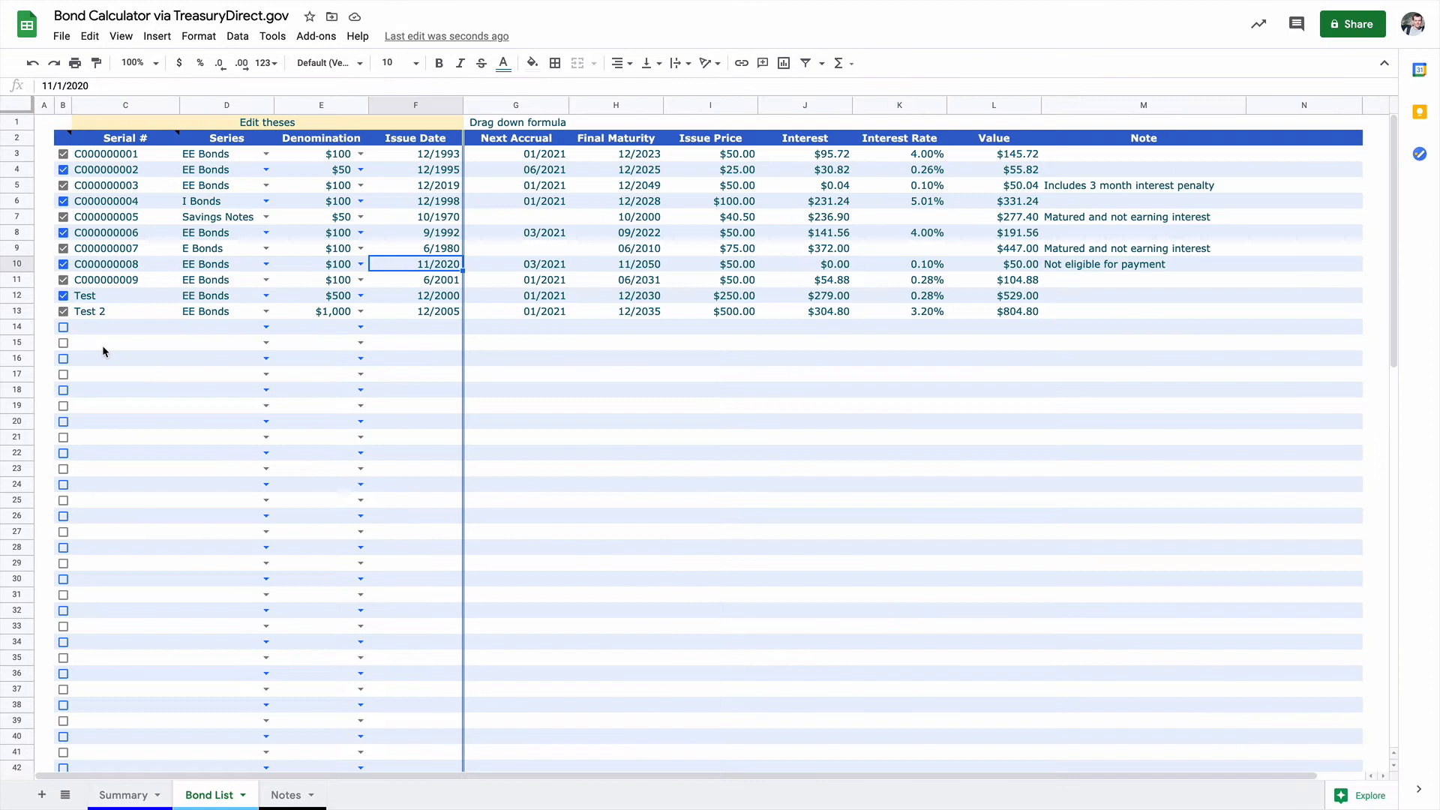
click(491, 252)
click(63, 249)
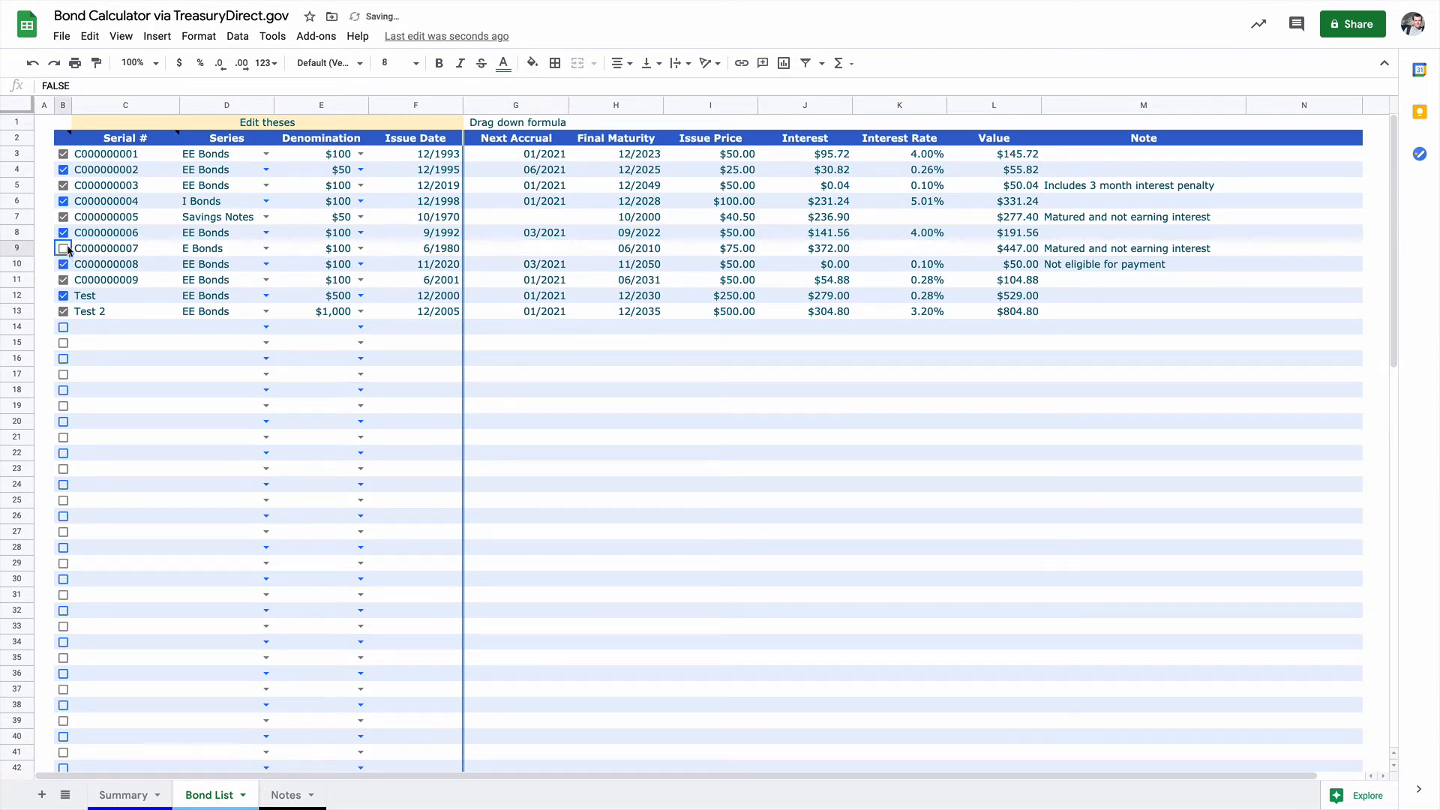
click(517, 215)
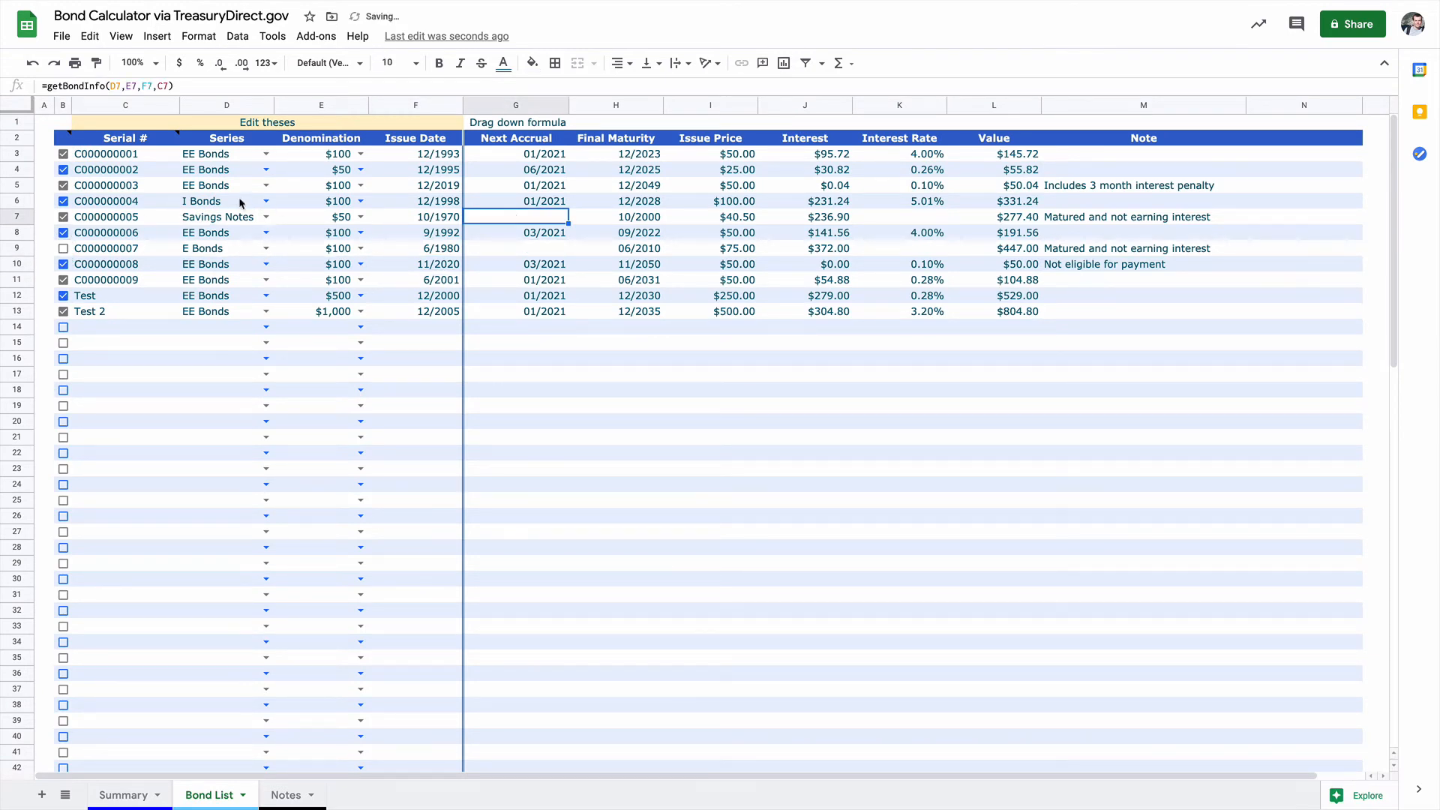
click(63, 218)
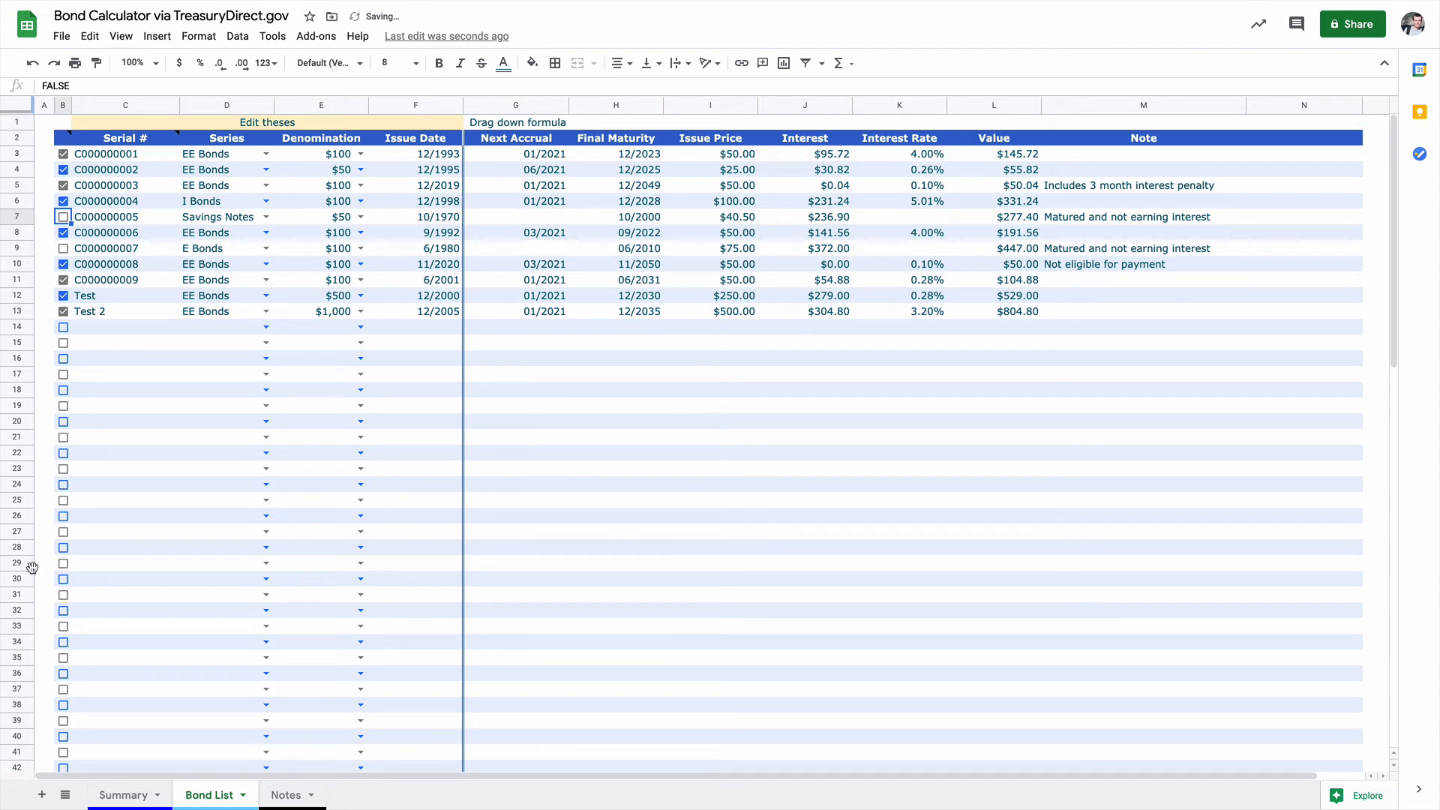
Step: Check the Summary sheet's bond groups and series totals, briefly viewing the pivot table's settings
click(129, 794)
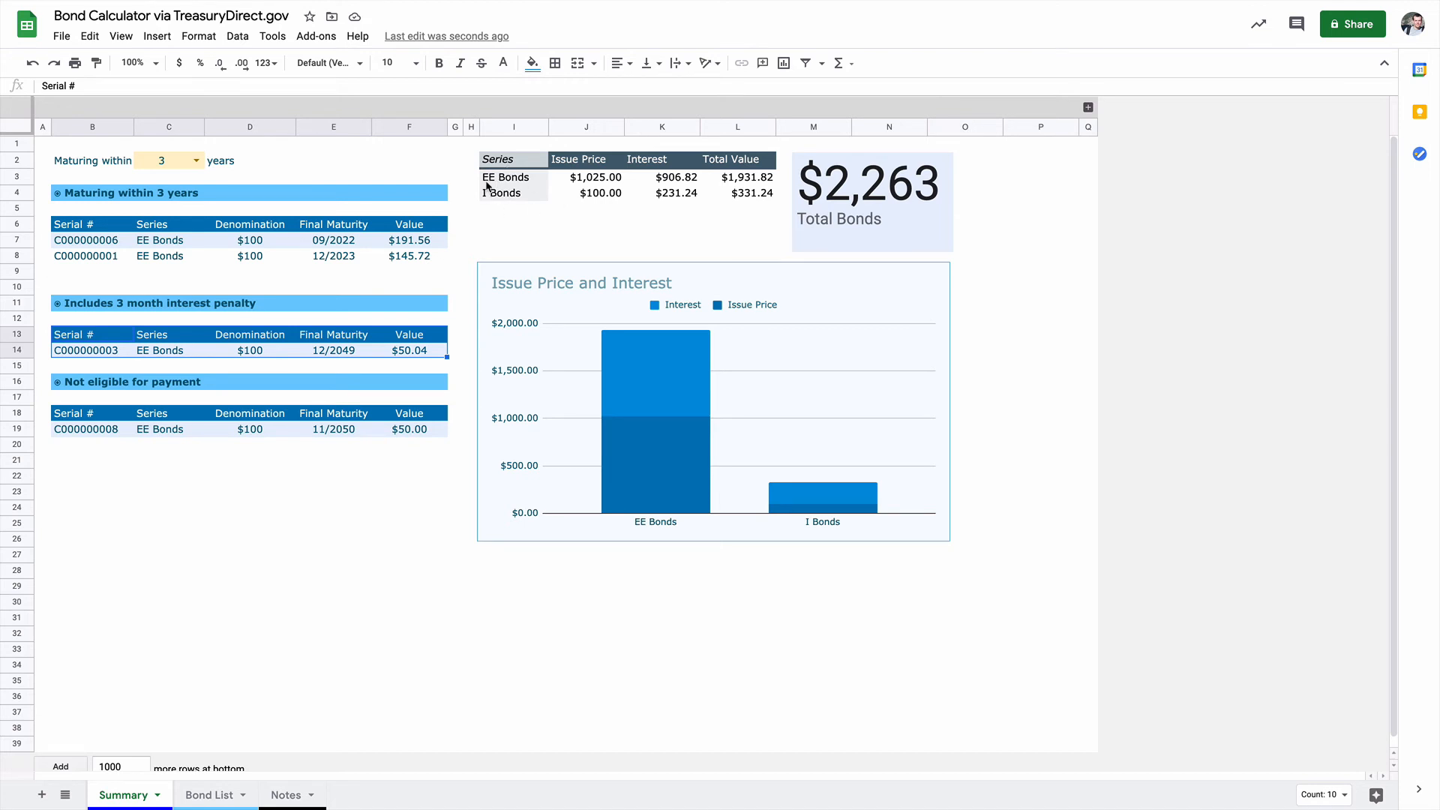
click(755, 176)
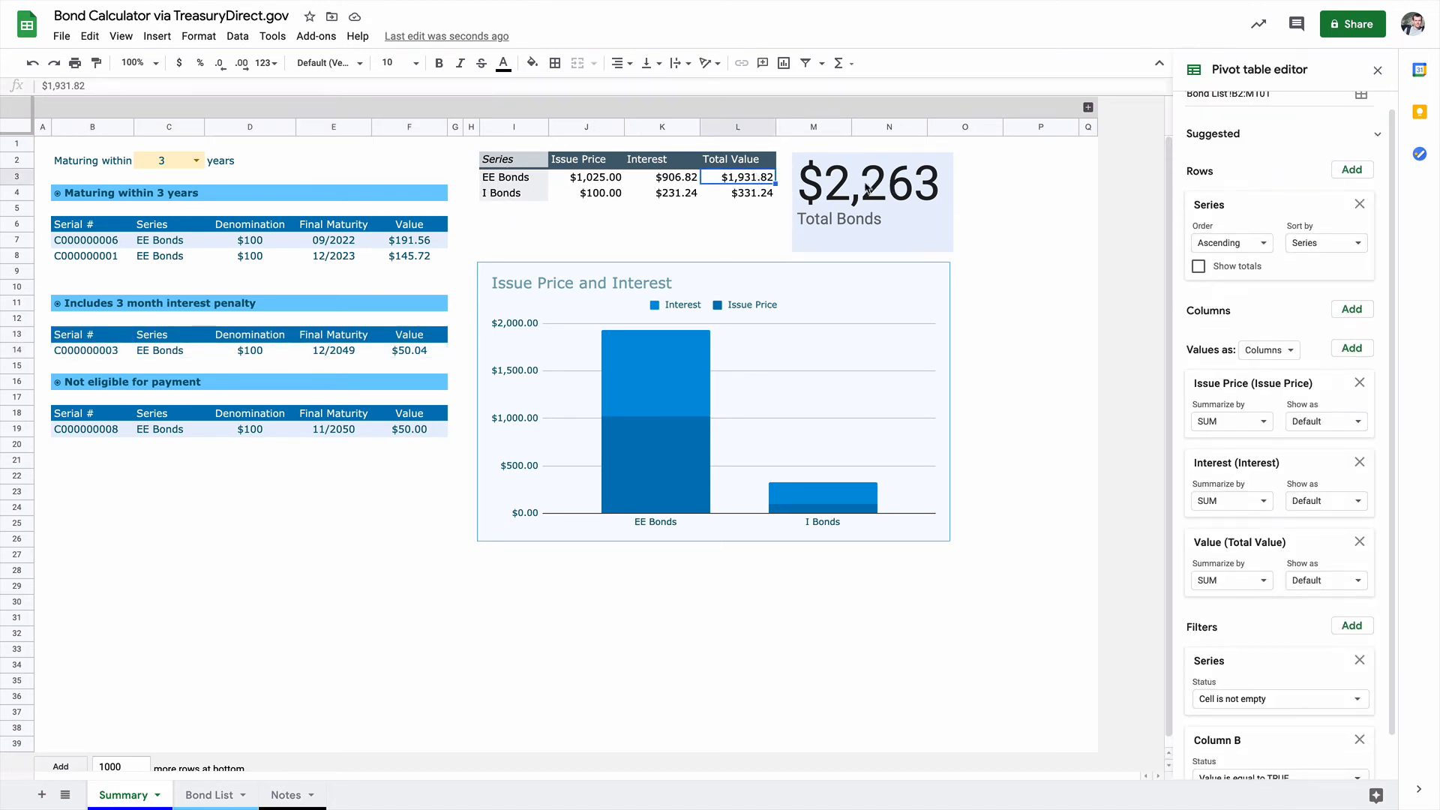
click(1379, 72)
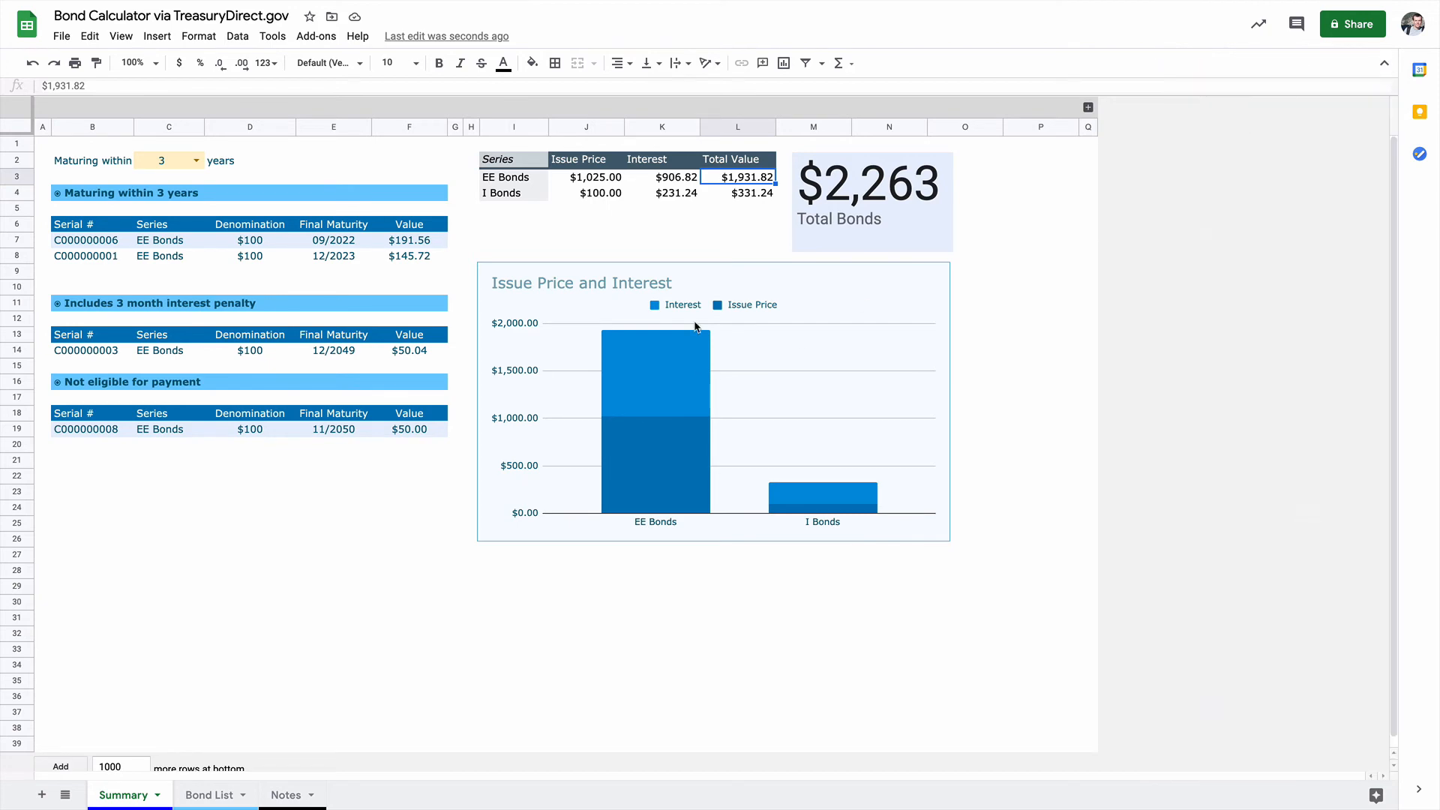
Step: Review the reference URLs and getBondInfo() note on the Notes sheet, and dismiss the Summary sheet's pivot table editor
click(253, 796)
click(285, 794)
click(116, 141)
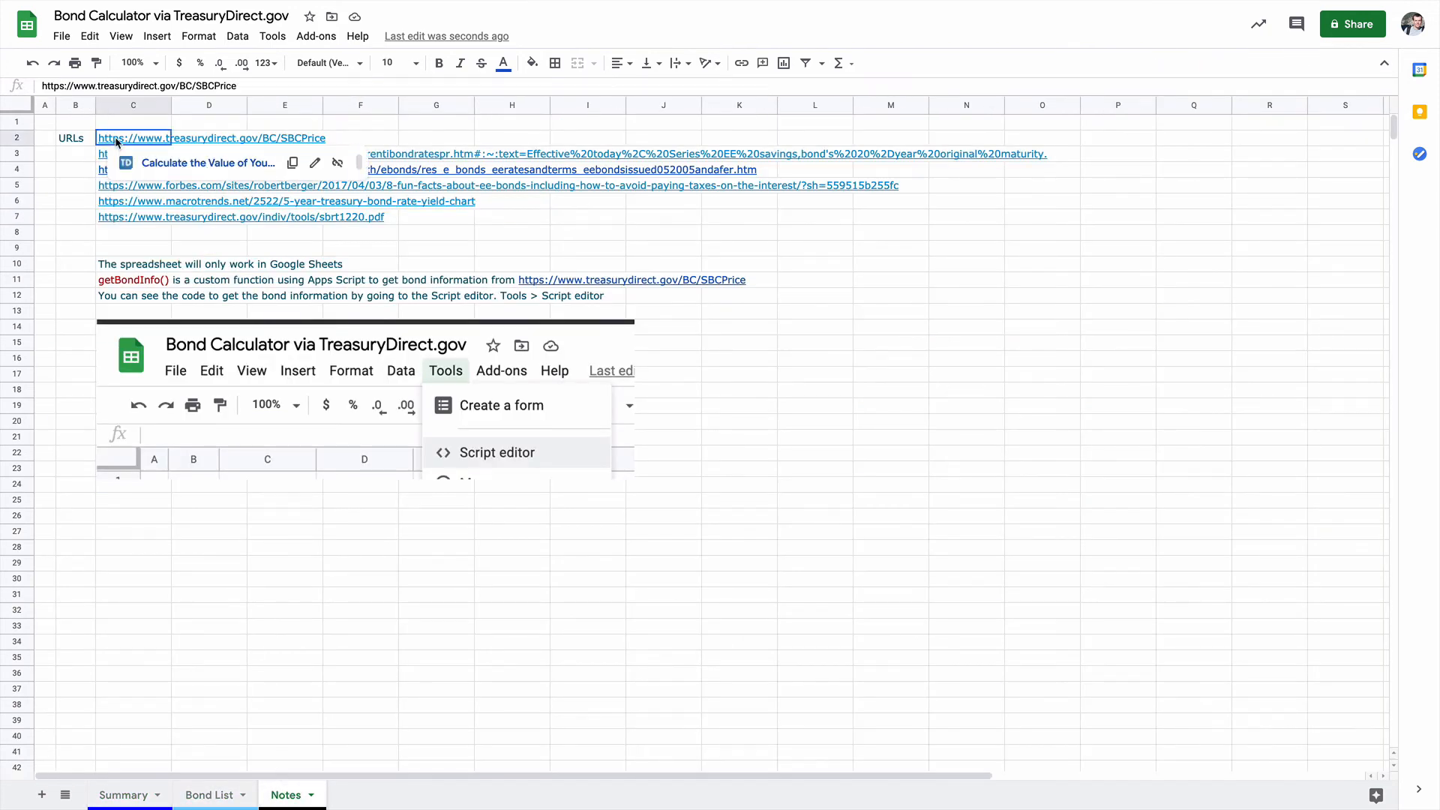
click(325, 579)
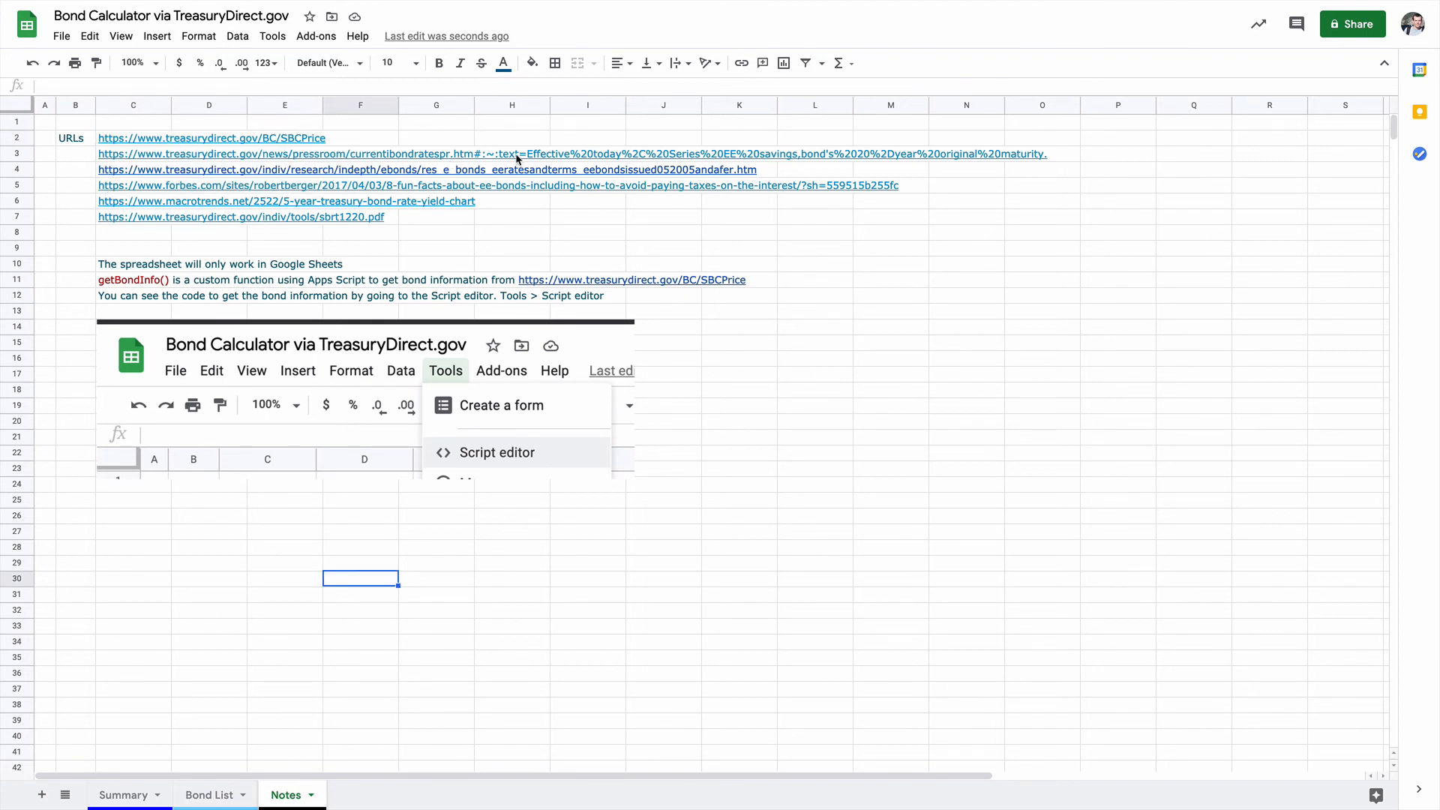
drag(71, 137, 150, 218)
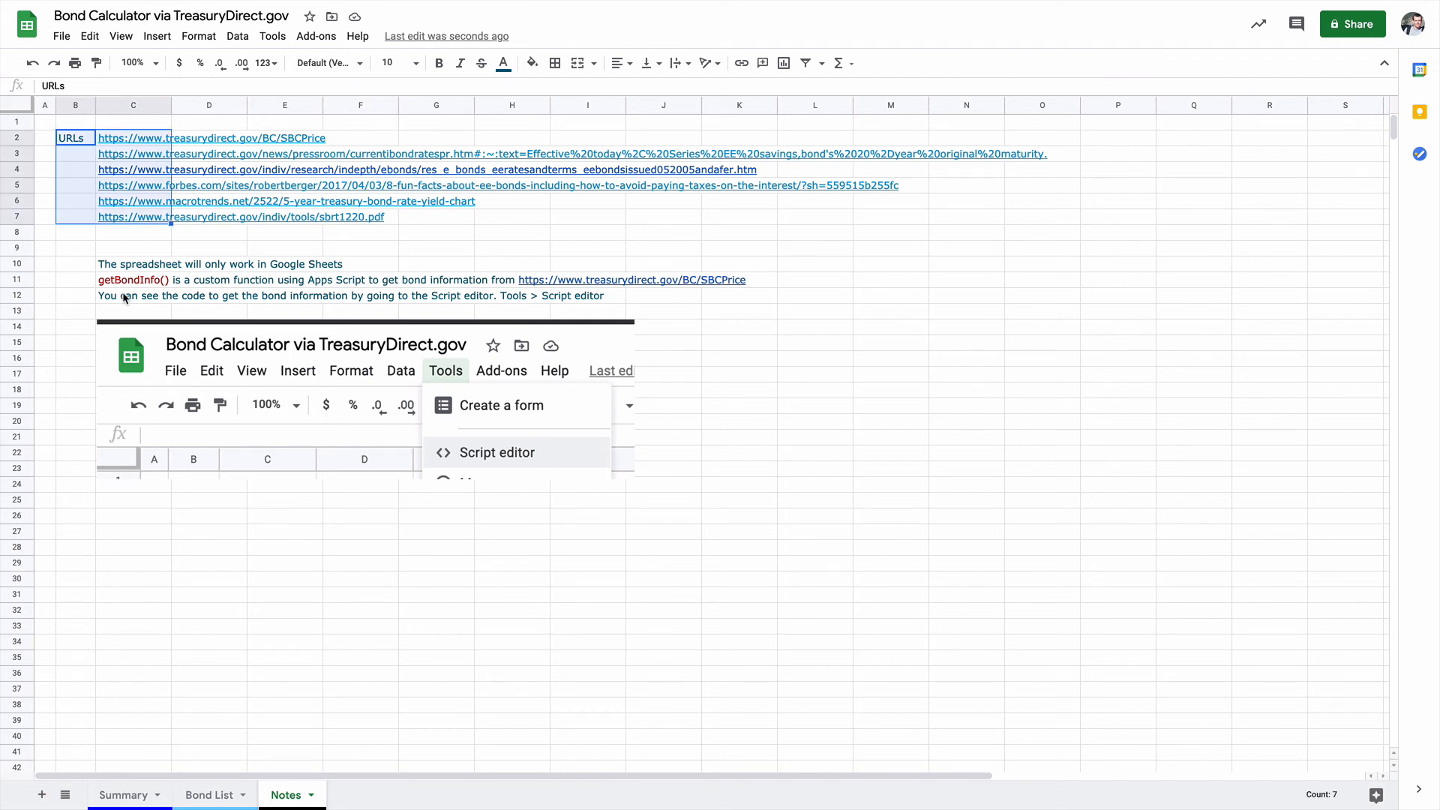
click(114, 282)
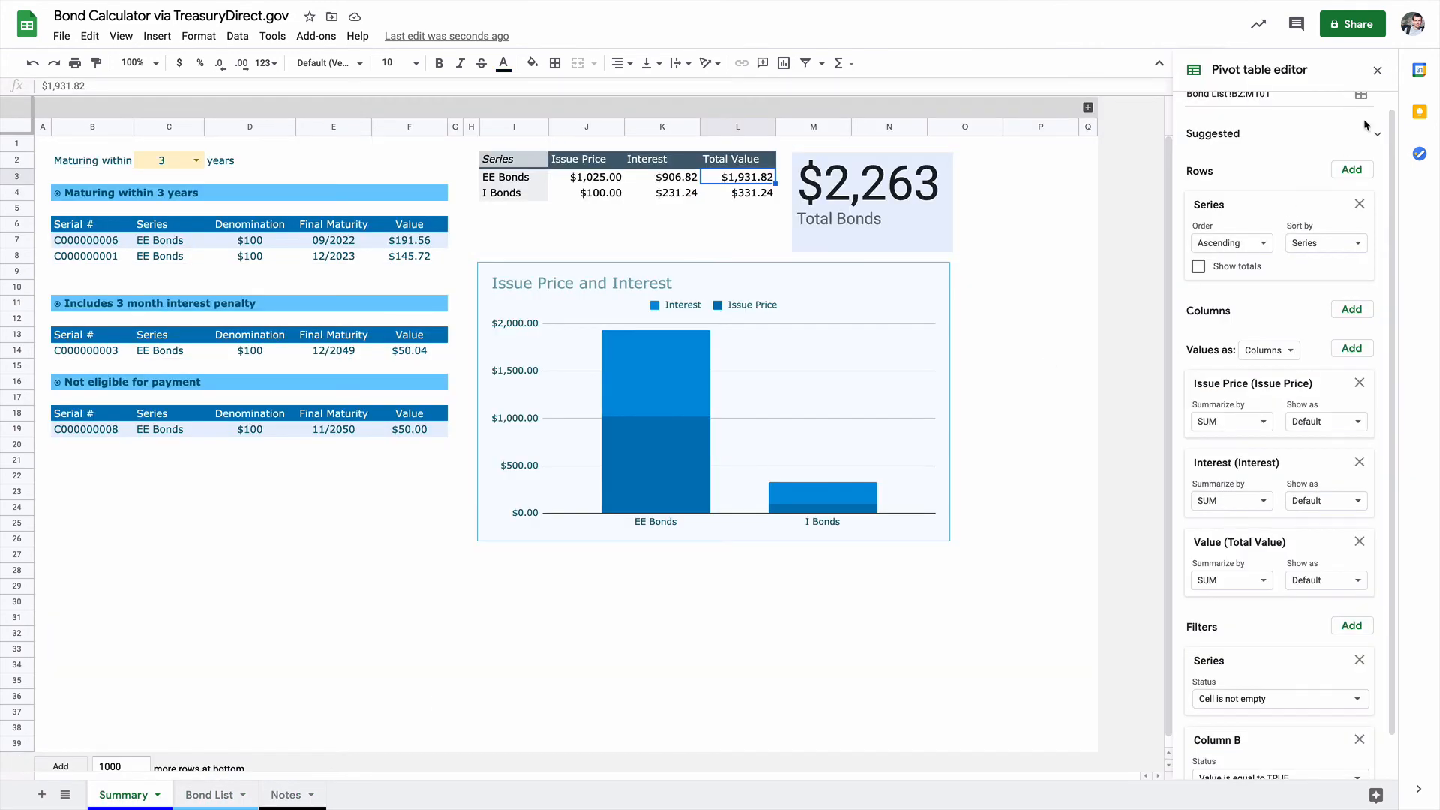
click(1378, 69)
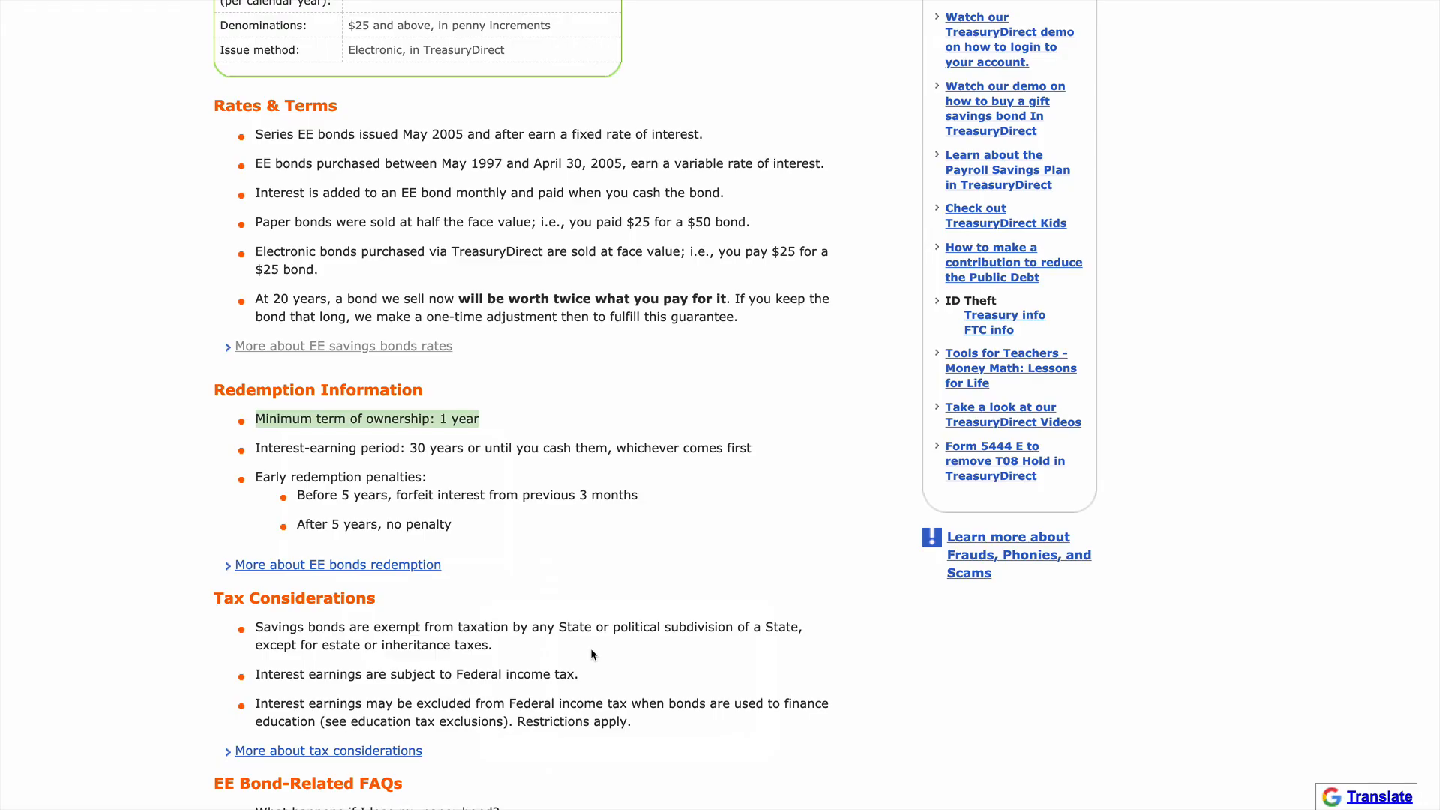
Step: From TreasuryDirect's Series EE Savings Bonds page, open the information on converting paper savings bonds to electronic and skim the SmartExchange details
scroll(438, 595, up, 9)
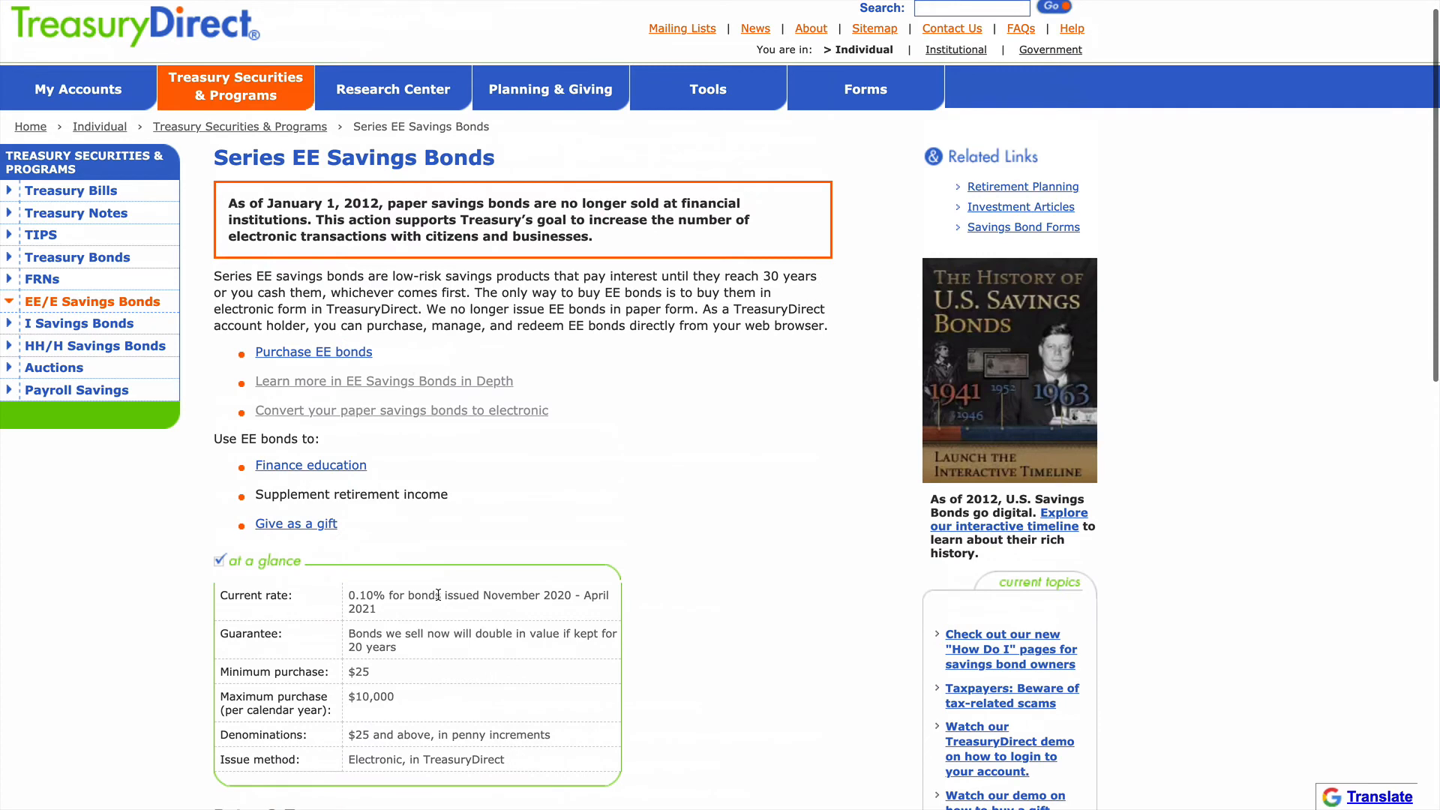
click(359, 415)
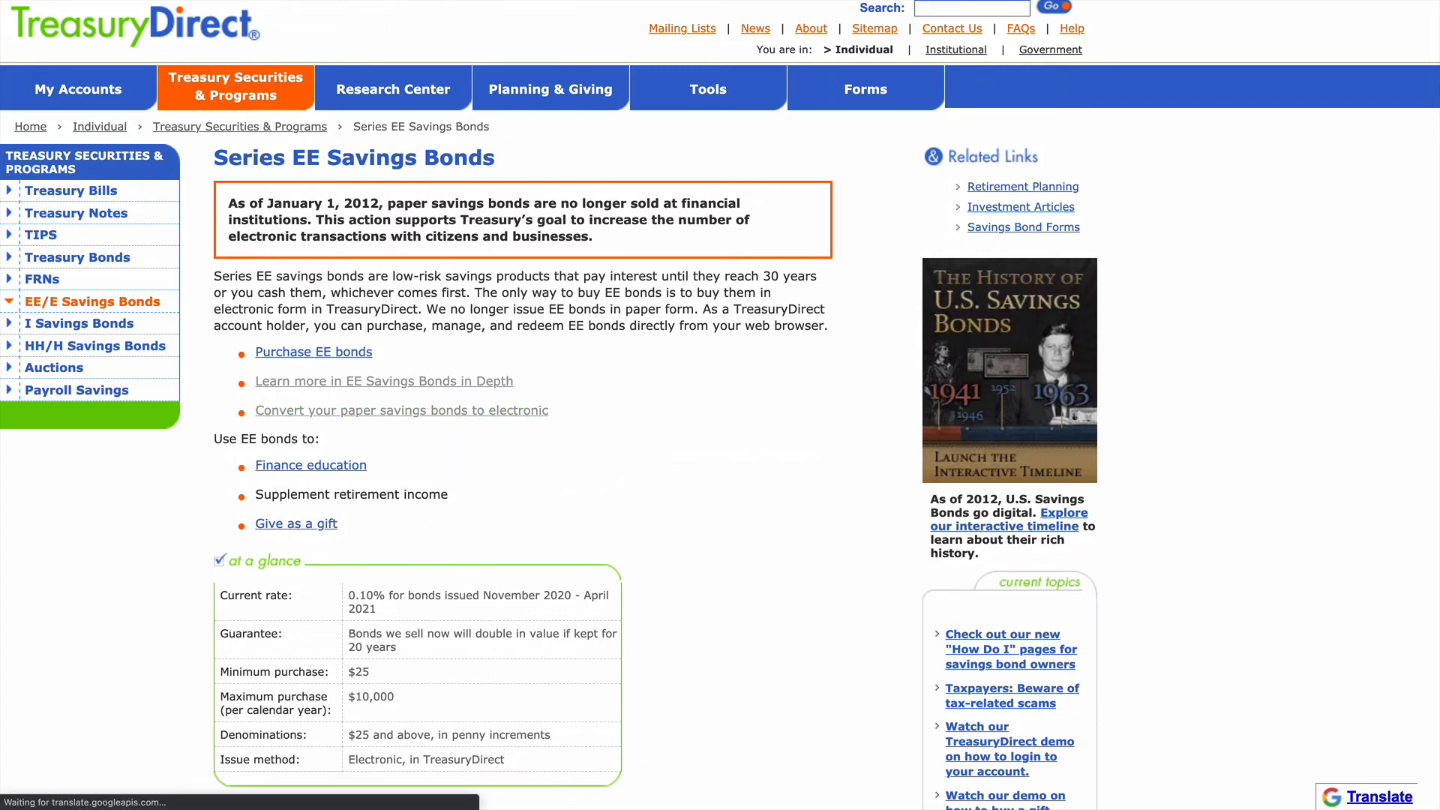
scroll(672, 515, down, 1)
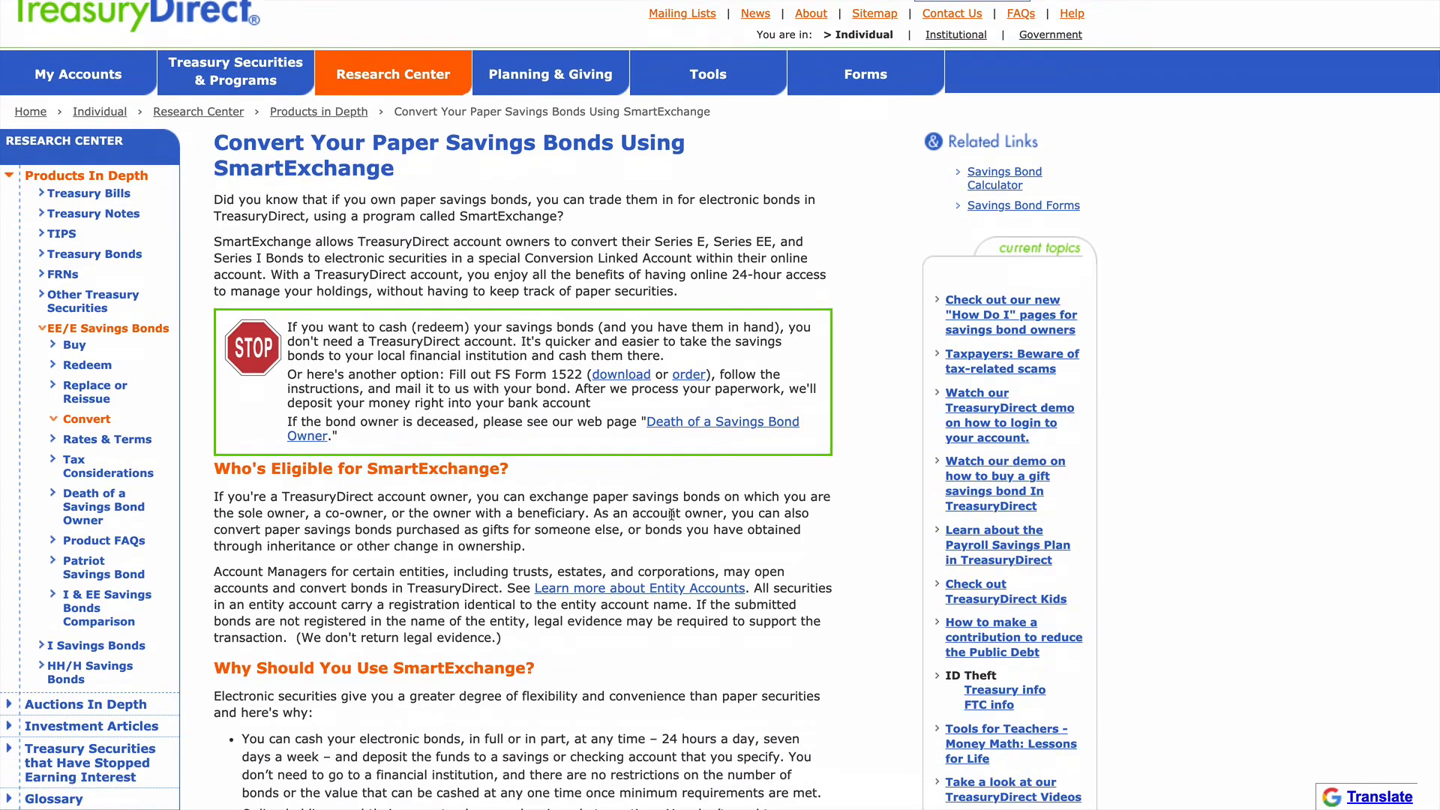
scroll(671, 513, down, 2)
scroll(540, 455, up, 2)
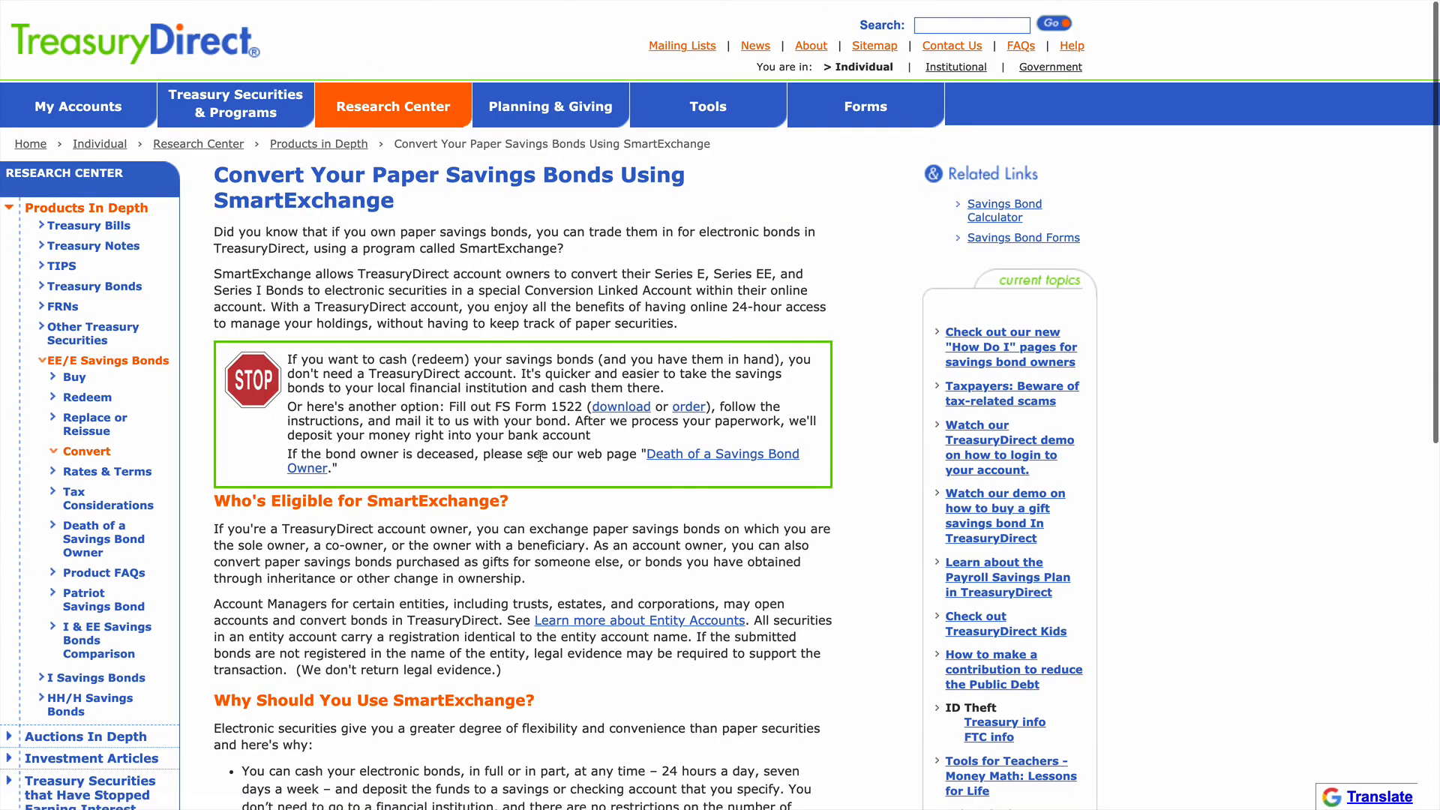